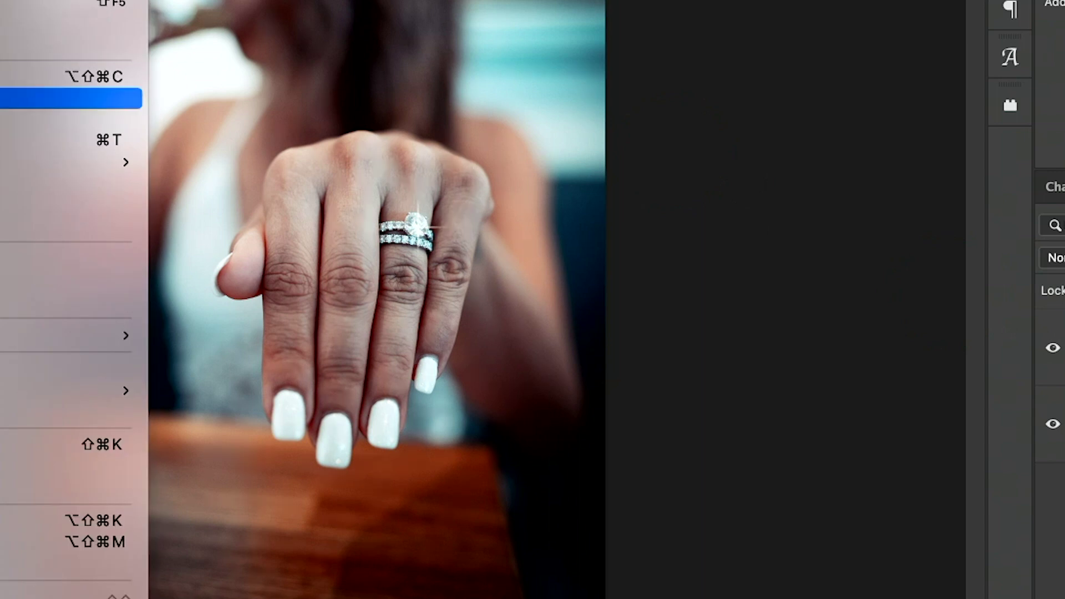
# Duplicate the ring photo's Layer 0 into a Layer 0 copy above it
pyautogui.click(84, 139)
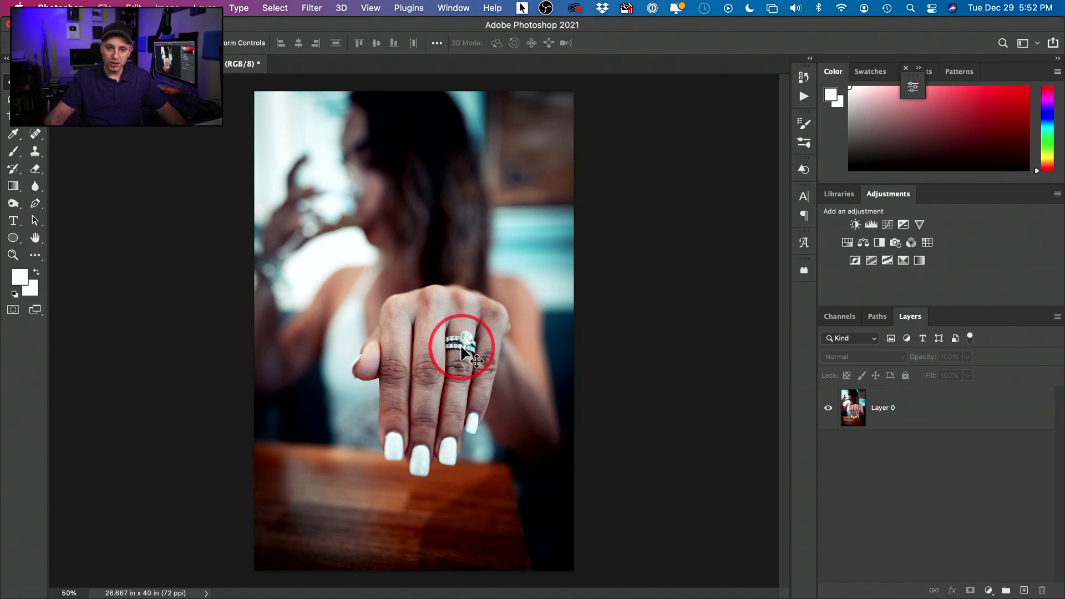
pyautogui.click(935, 408)
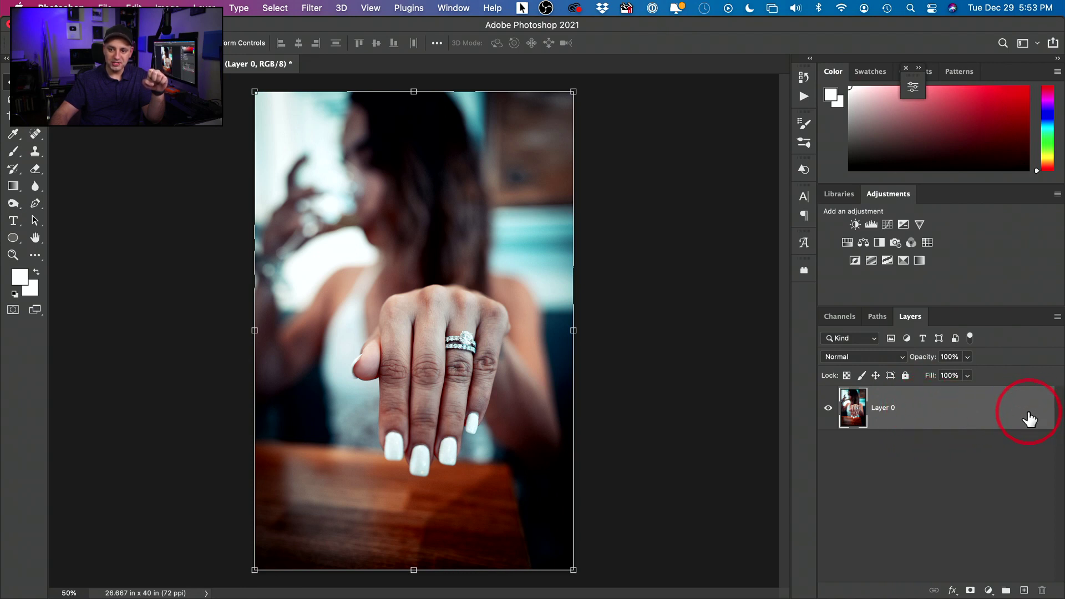
pyautogui.moveTo(936, 406); pyautogui.dragTo(1023, 585)
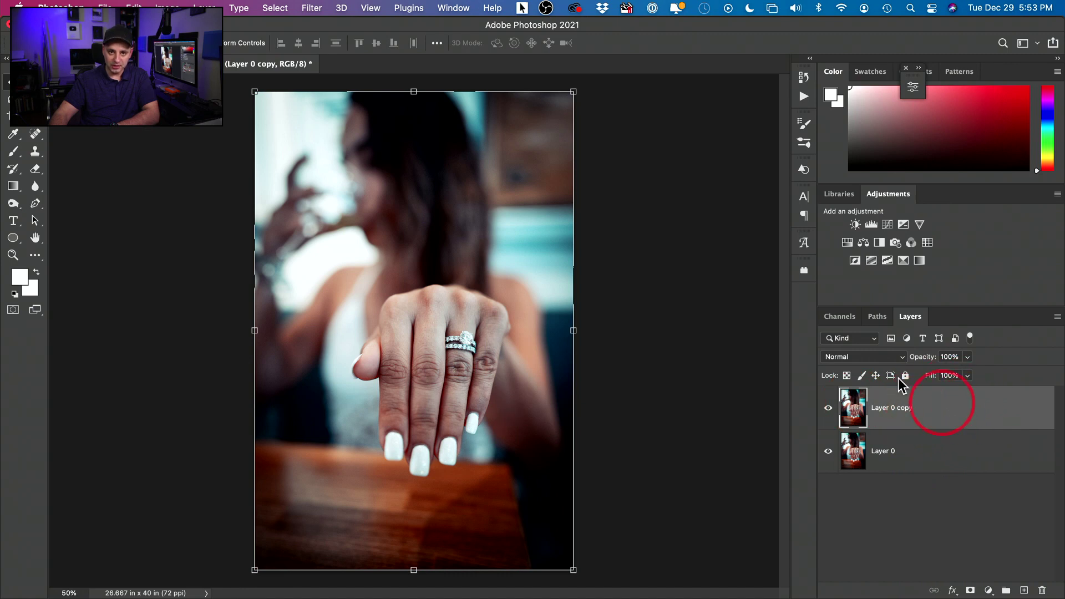
# Render a Movie Prime lens flare at 67% brightness centred on the ring's diamond in Layer 0 copy
pyautogui.click(311, 10)
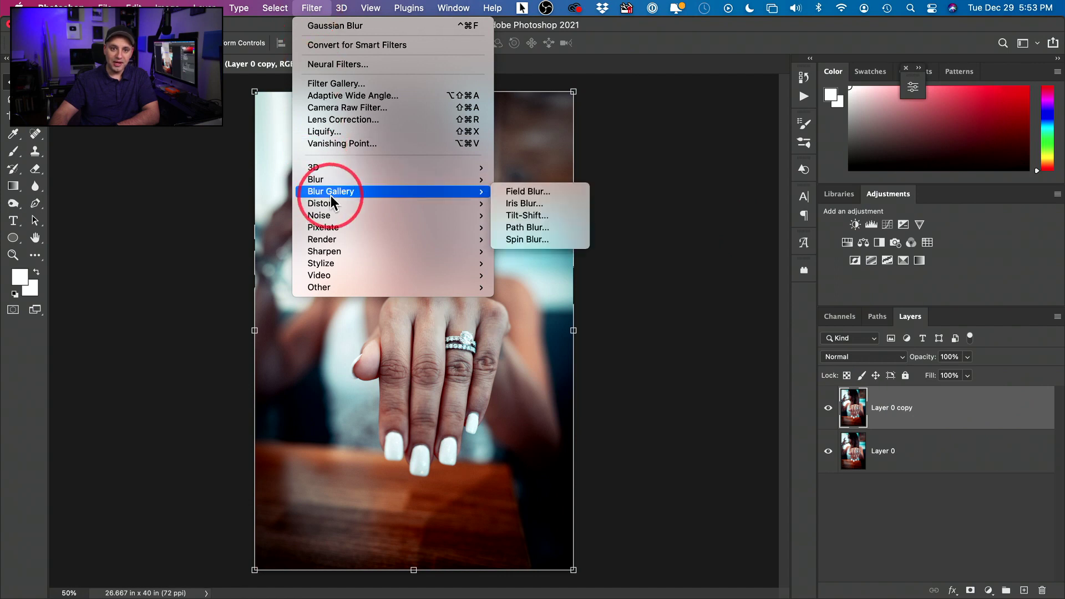
pyautogui.moveTo(331, 244)
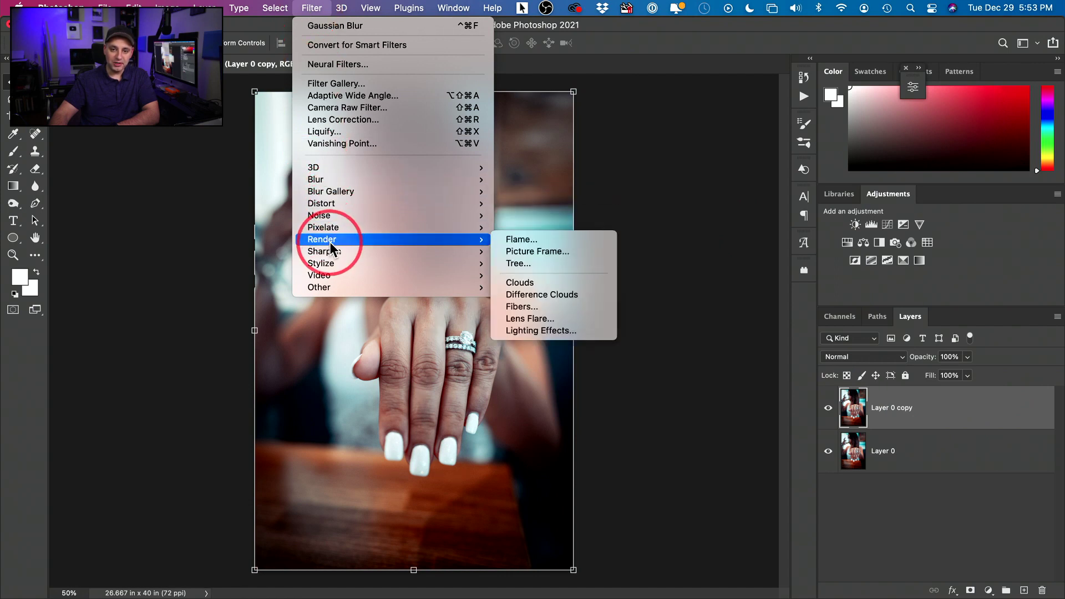
pyautogui.click(517, 318)
pyautogui.moveTo(625, 226)
pyautogui.mouseDown()
pyautogui.moveTo(647, 256)
pyautogui.moveTo(676, 242)
pyautogui.moveTo(649, 216)
pyautogui.moveTo(647, 225)
pyautogui.moveTo(689, 244)
pyautogui.moveTo(682, 233)
pyautogui.mouseUp()
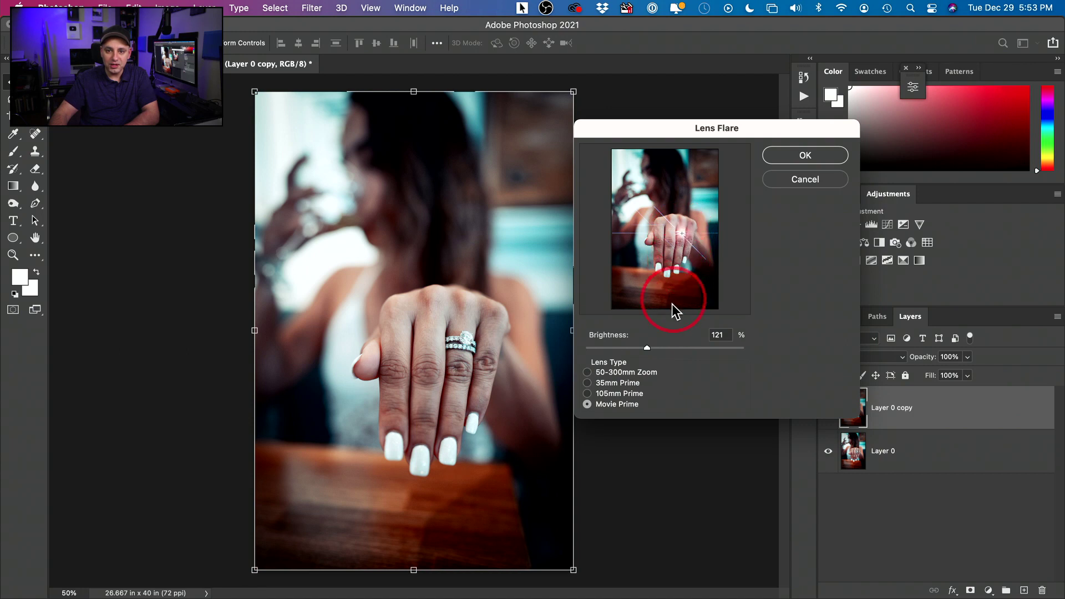
pyautogui.moveTo(639, 345)
pyautogui.mouseDown()
pyautogui.moveTo(601, 346)
pyautogui.moveTo(671, 346)
pyautogui.moveTo(618, 347)
pyautogui.moveTo(643, 347)
pyautogui.mouseUp()
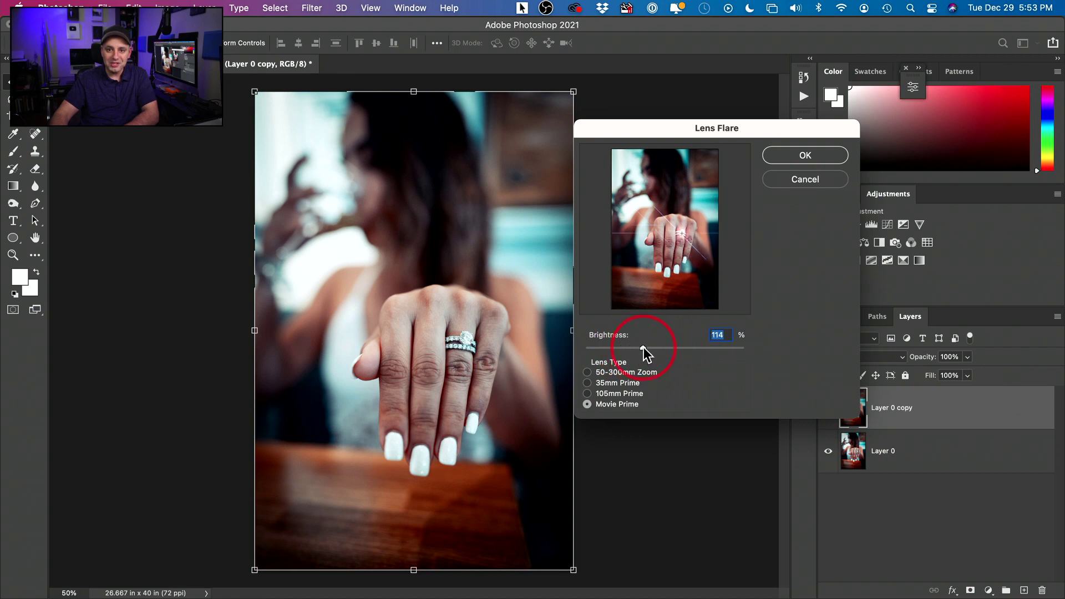
pyautogui.click(587, 394)
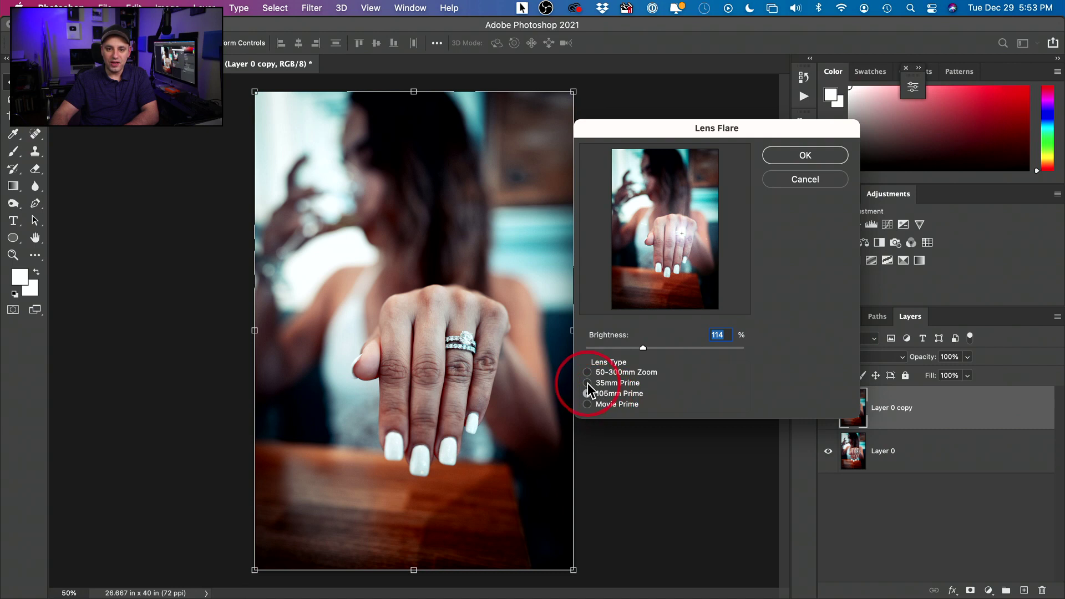
pyautogui.click(588, 383)
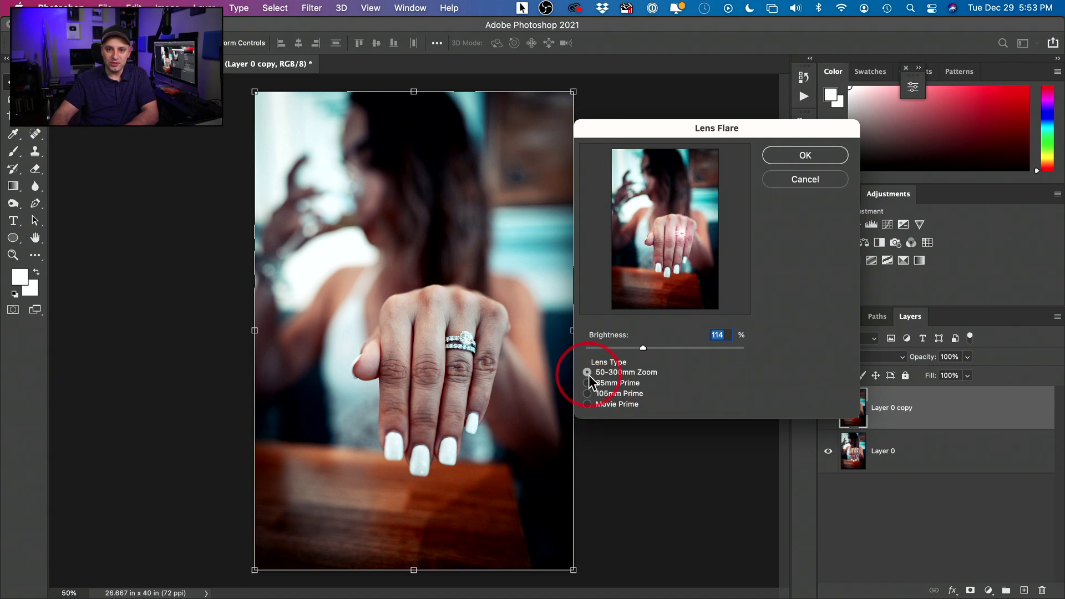
pyautogui.click(587, 383)
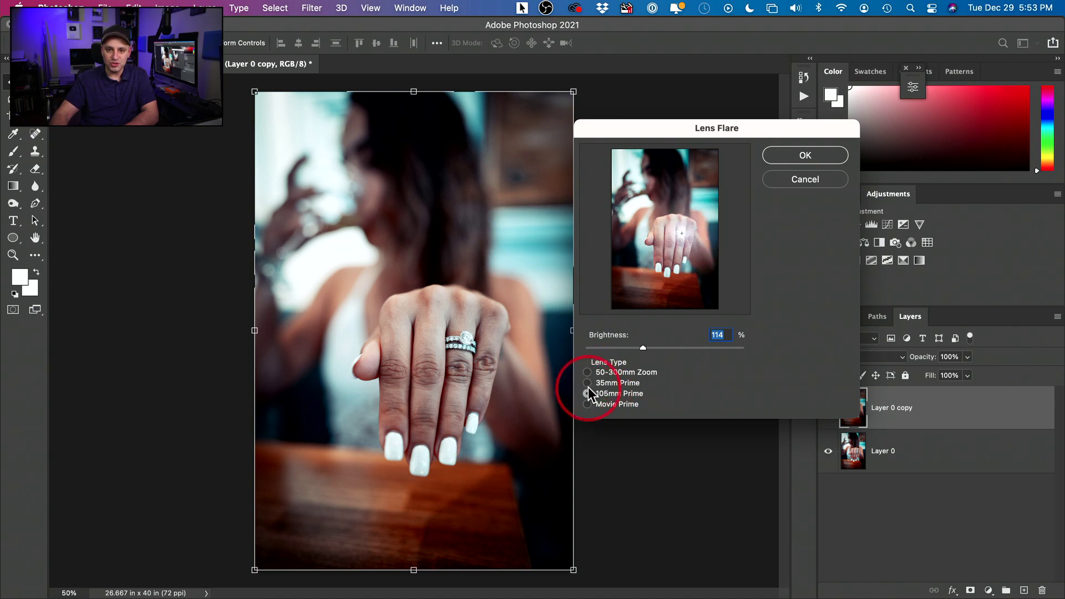
pyautogui.moveTo(637, 350)
pyautogui.mouseDown()
pyautogui.moveTo(610, 349)
pyautogui.moveTo(636, 350)
pyautogui.moveTo(626, 348)
pyautogui.mouseUp()
pyautogui.click(597, 409)
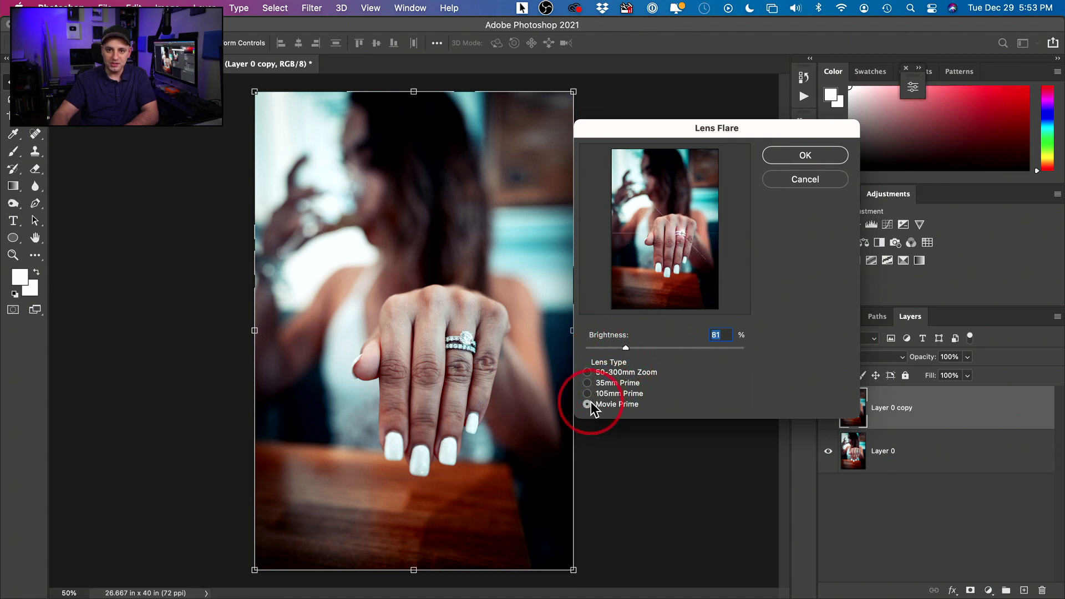
pyautogui.moveTo(621, 282); pyautogui.dragTo(642, 332)
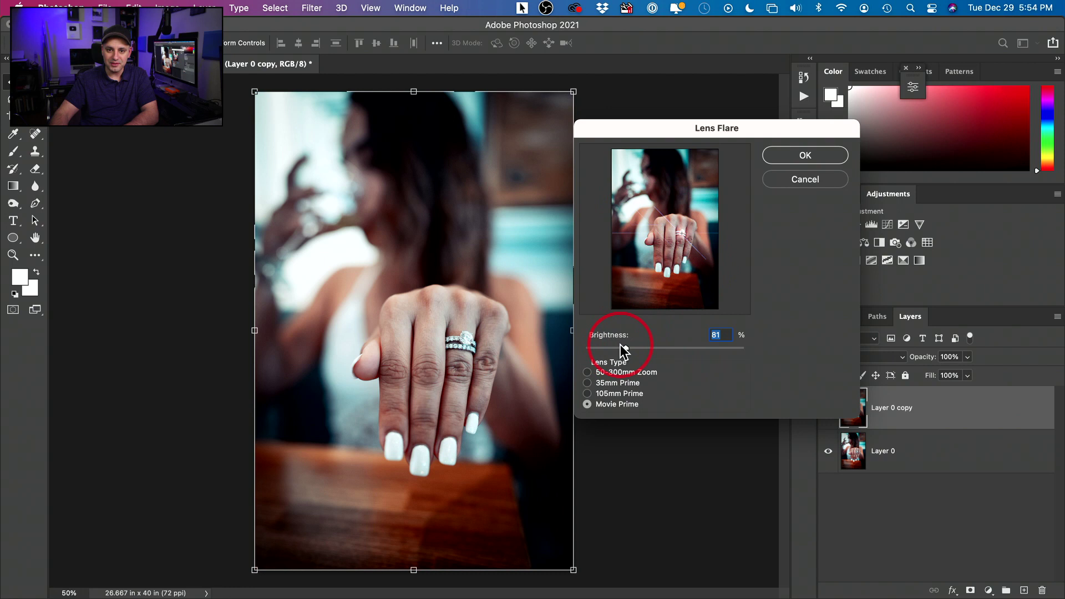
pyautogui.click(797, 156)
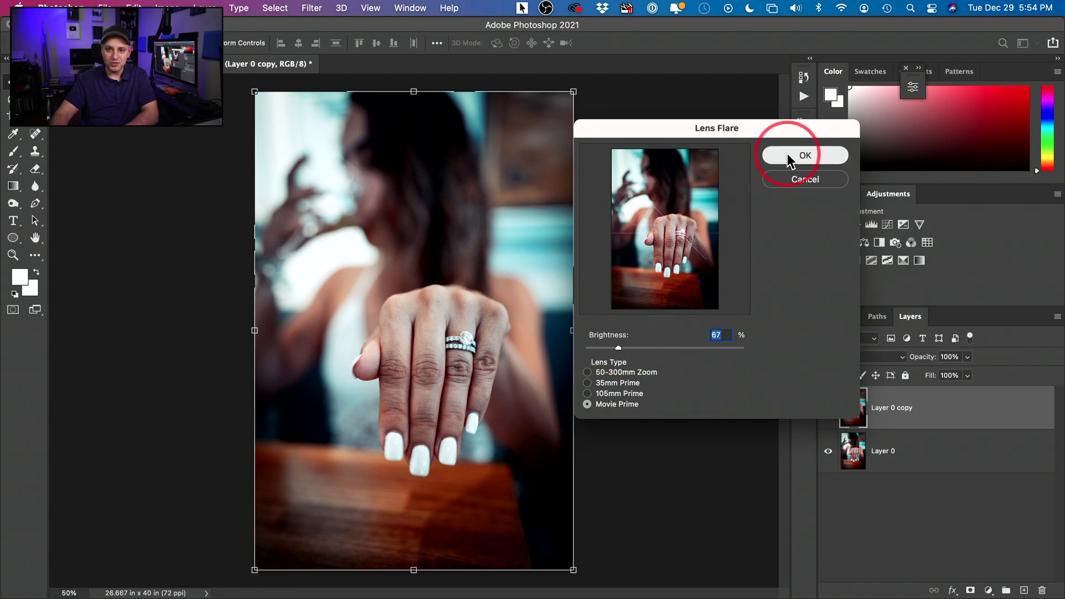
# Compare the flare layer on and off, then set it to Lighten at 61% opacity
pyautogui.click(828, 409)
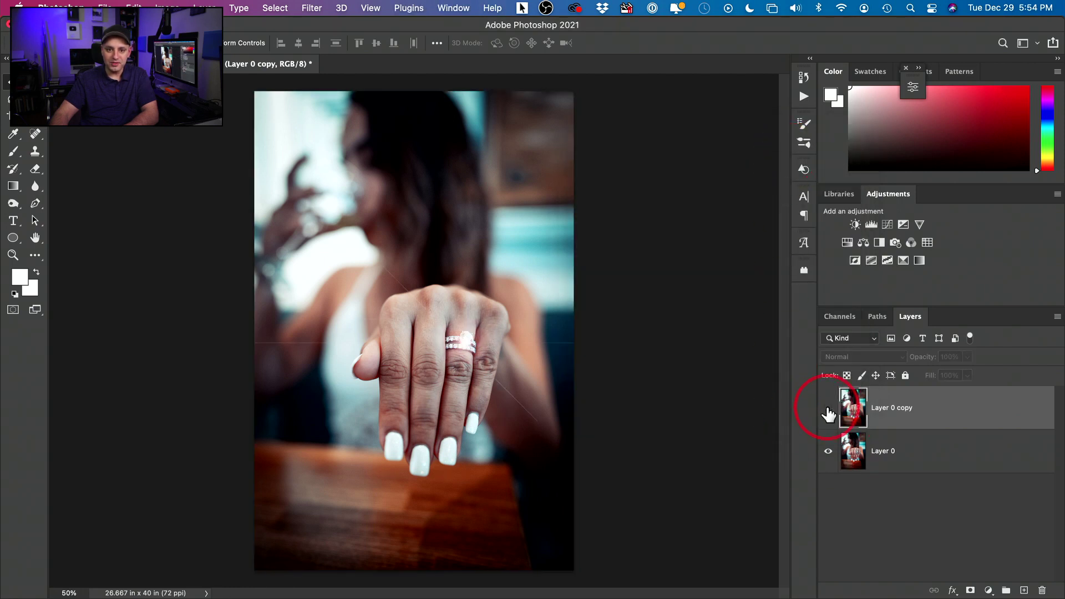
pyautogui.click(828, 409)
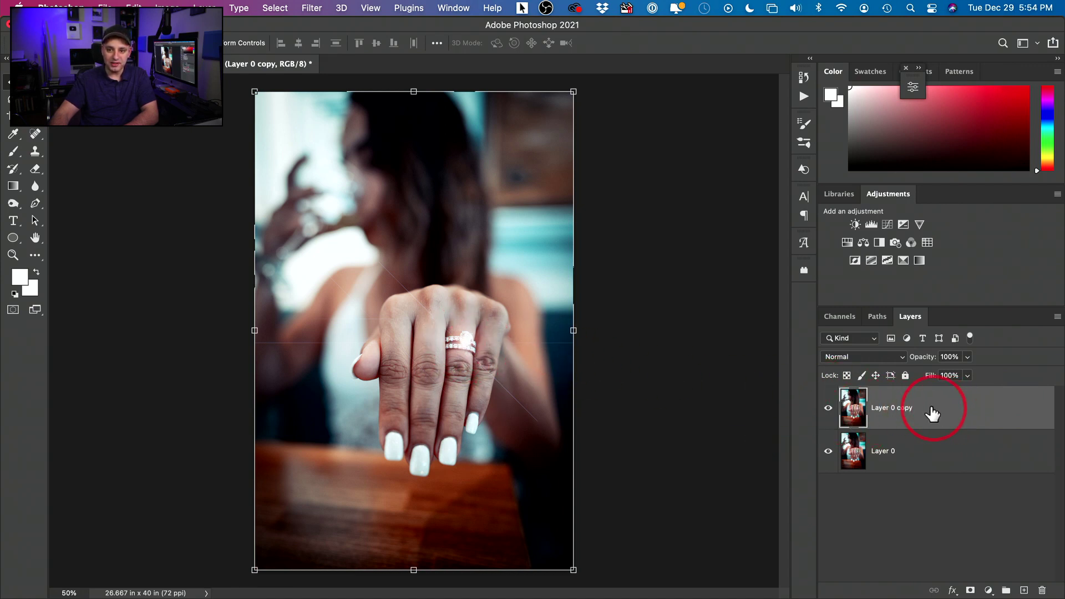
pyautogui.click(854, 364)
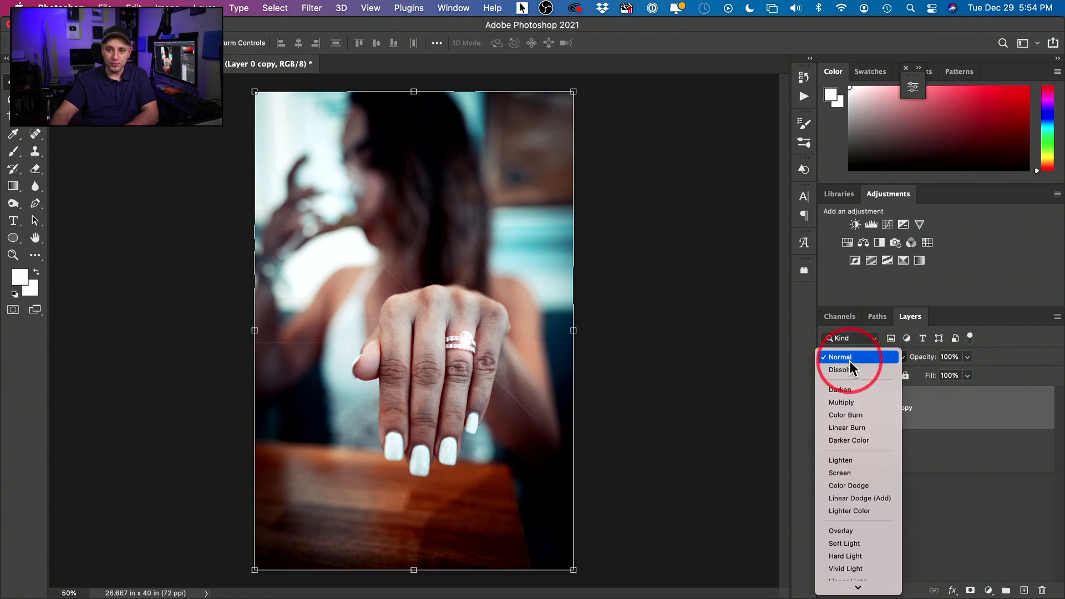
pyautogui.click(844, 461)
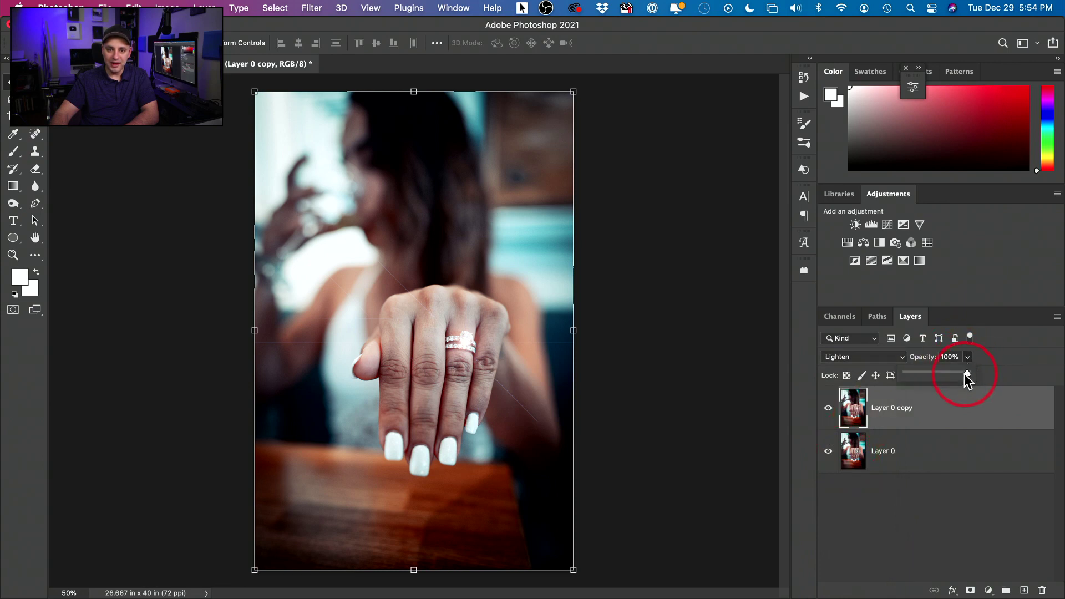
pyautogui.moveTo(919, 374); pyautogui.dragTo(977, 375)
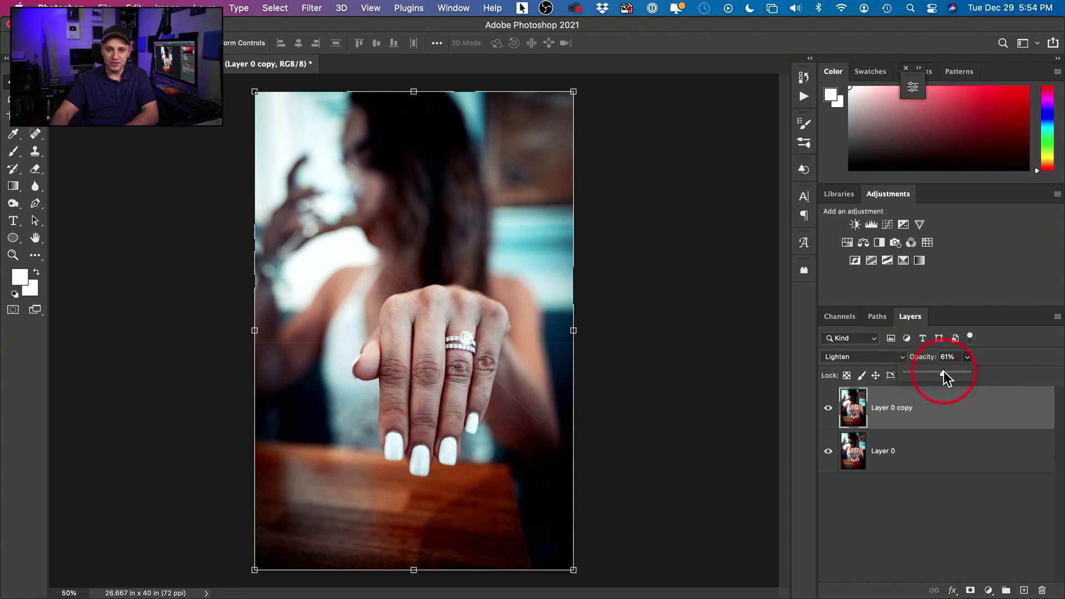
pyautogui.click(935, 508)
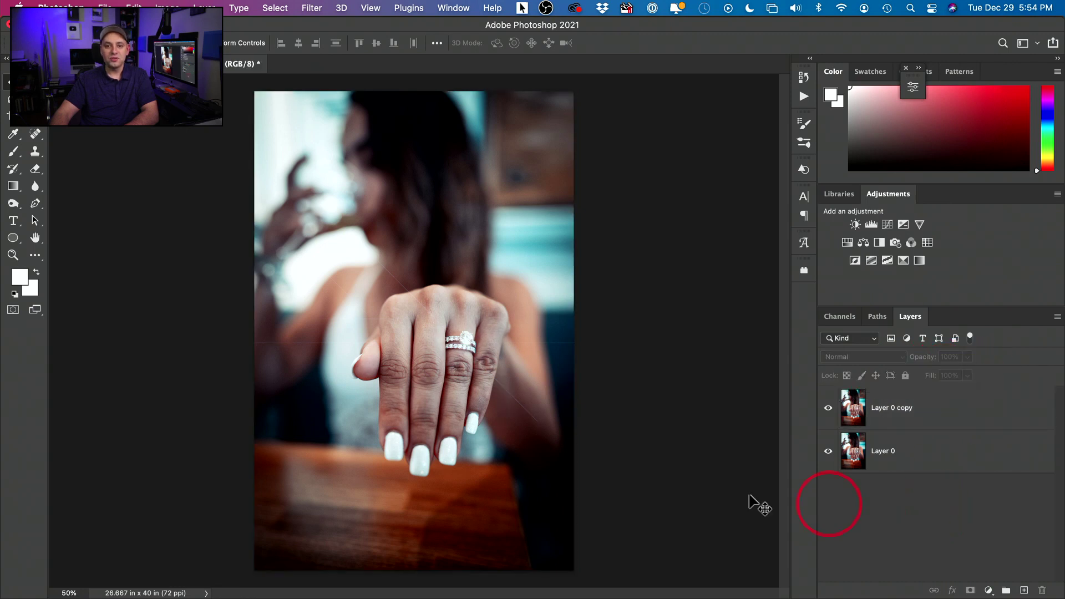
pyautogui.click(942, 415)
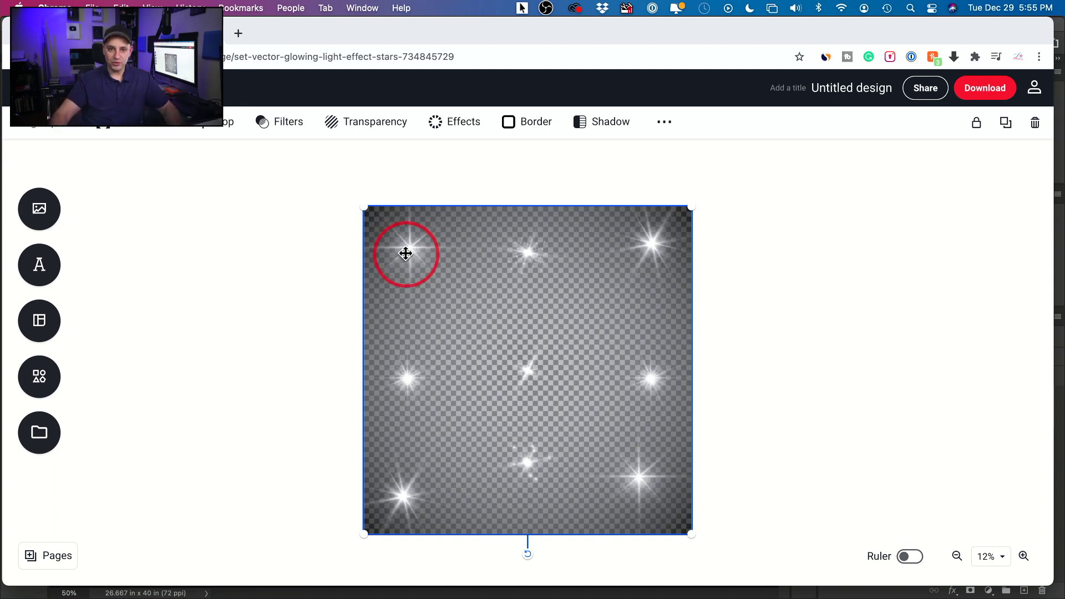
# Scroll through the glowing stars image in Shutterstock Editor, then switch to the stars vector in Illustrator
pyautogui.scroll(-1, 603, 283)
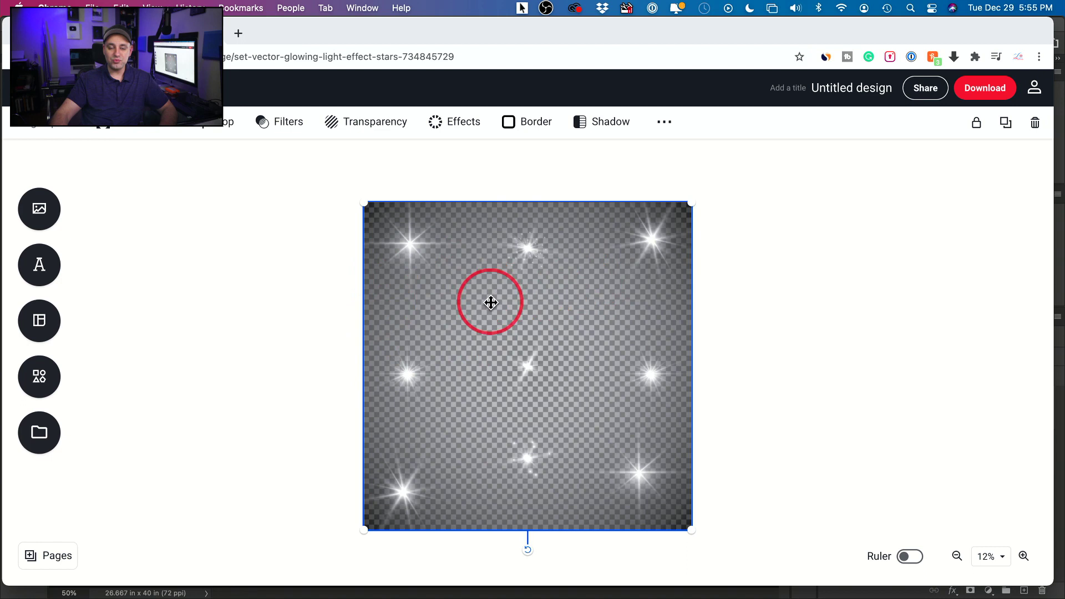
pyautogui.press('super+Tab')
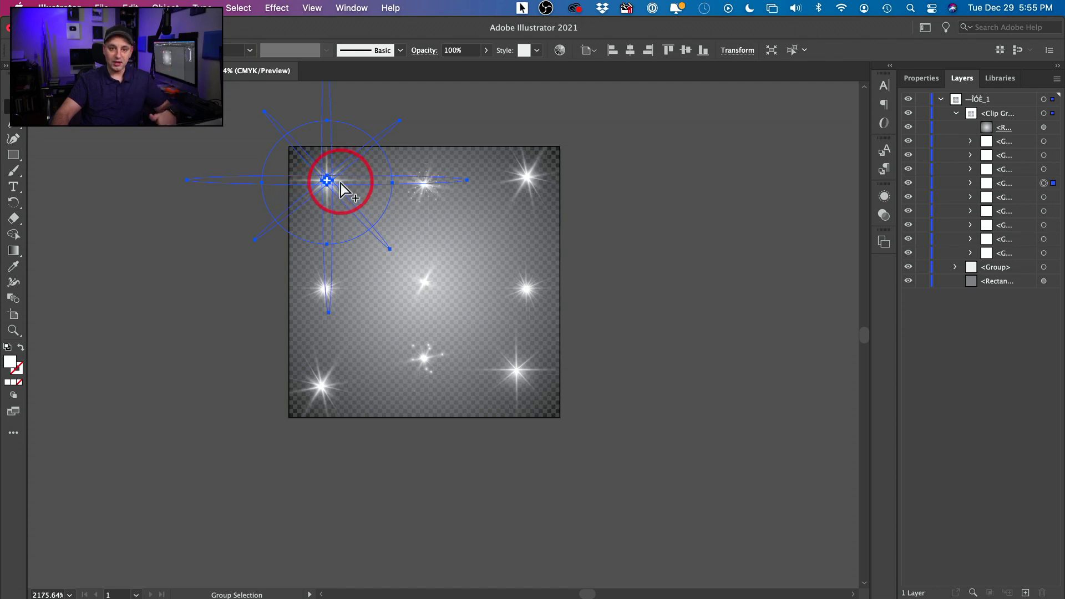
# Export one sparkle star as a 2000 px PNG asset, then return to Photoshop
pyautogui.rightClick(341, 187)
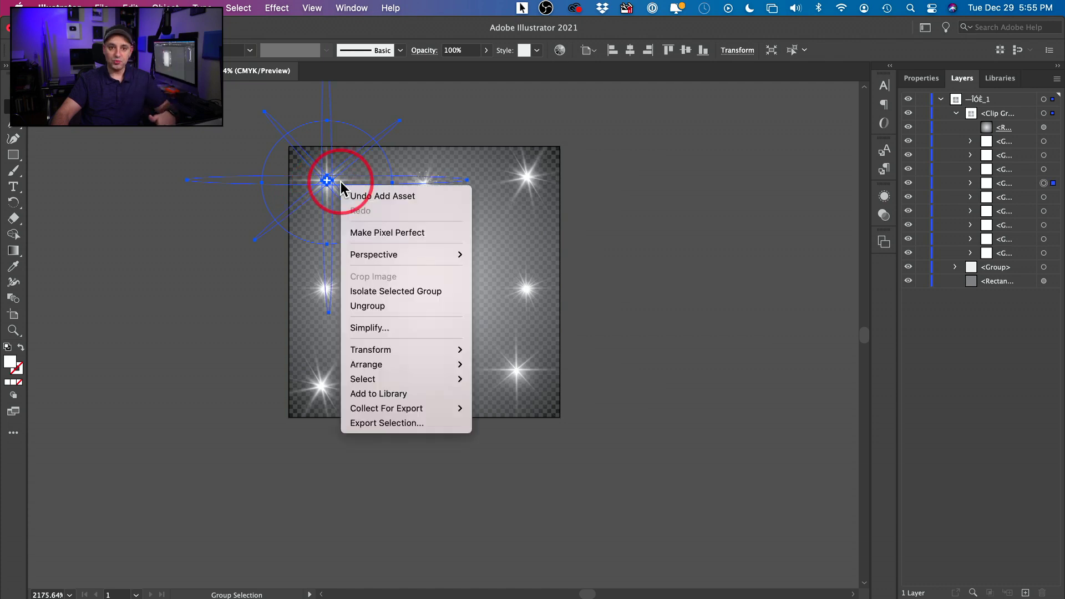
pyautogui.click(386, 426)
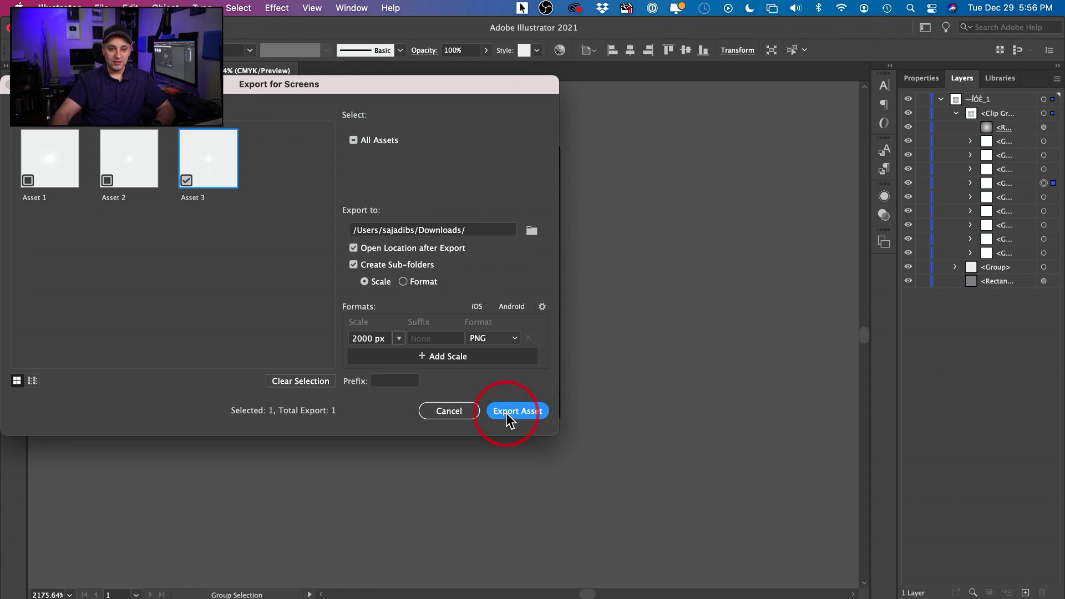
pyautogui.press('super+Tab')
pyautogui.press('super+Tab')
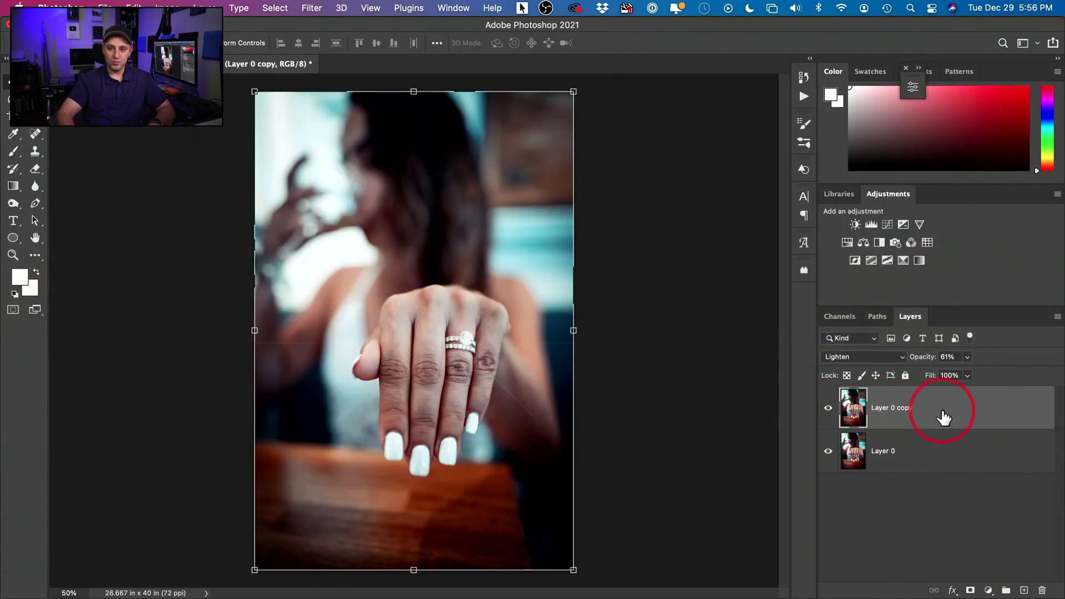
# Delete the Layer 0 copy flare layer and open the exported Asset 1.png
pyautogui.press('Delete')
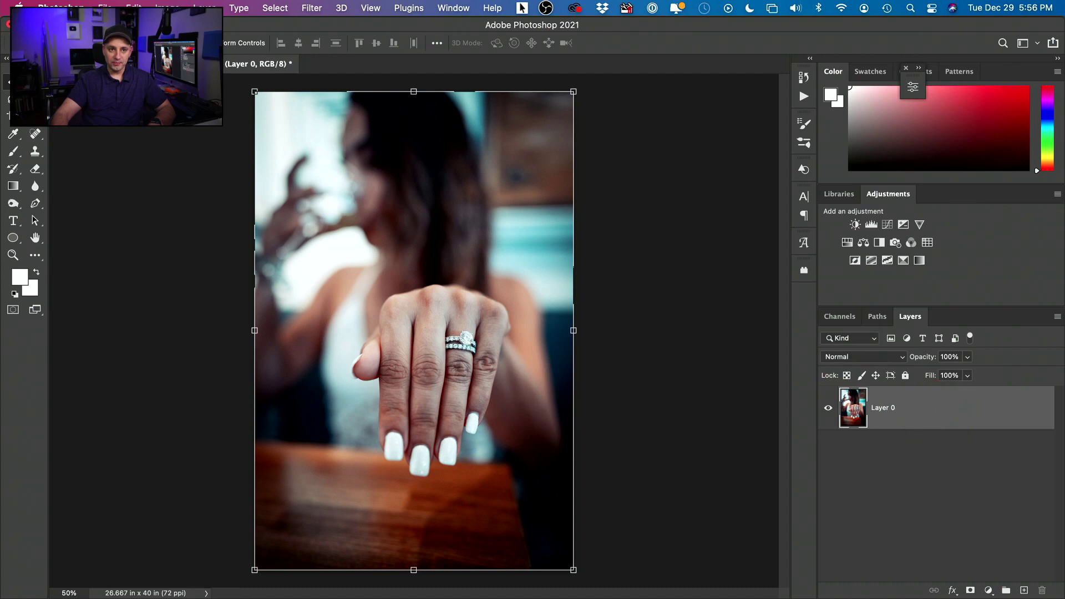
pyautogui.click(104, 7)
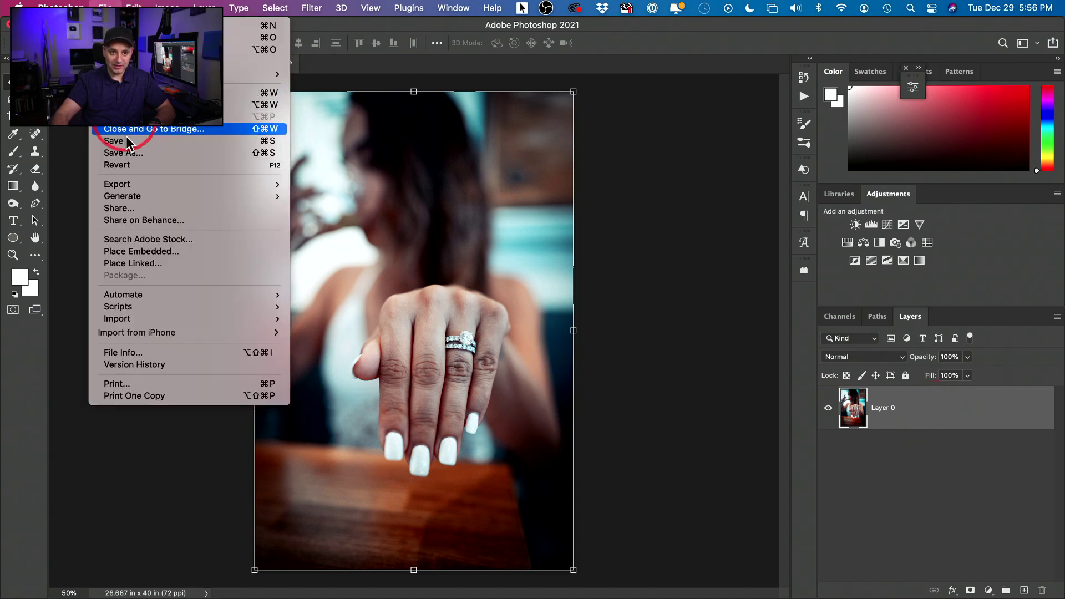
pyautogui.click(140, 197)
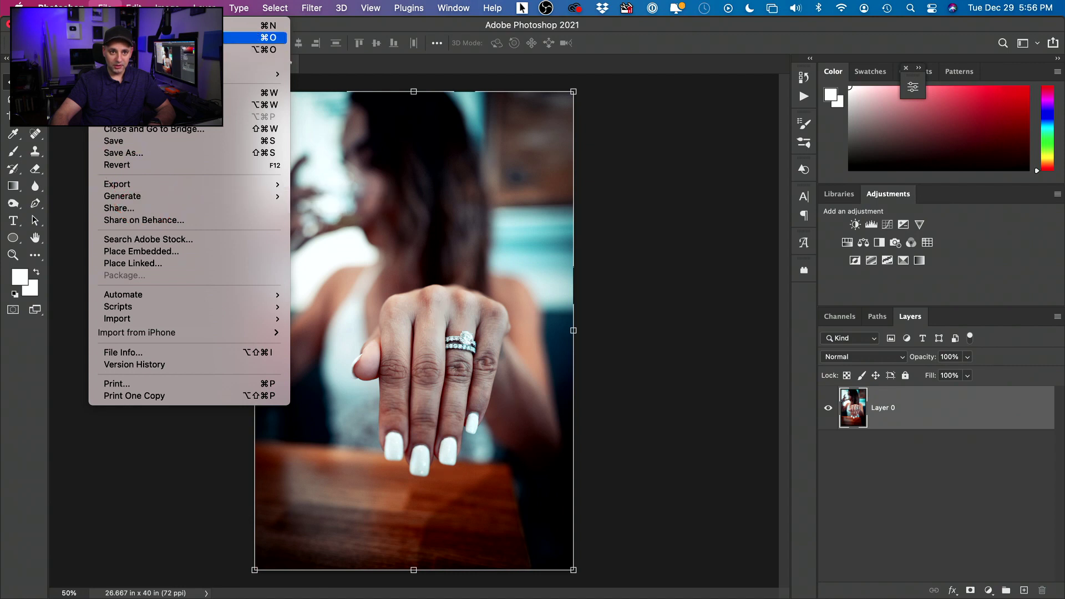
pyautogui.click(166, 37)
pyautogui.click(438, 159)
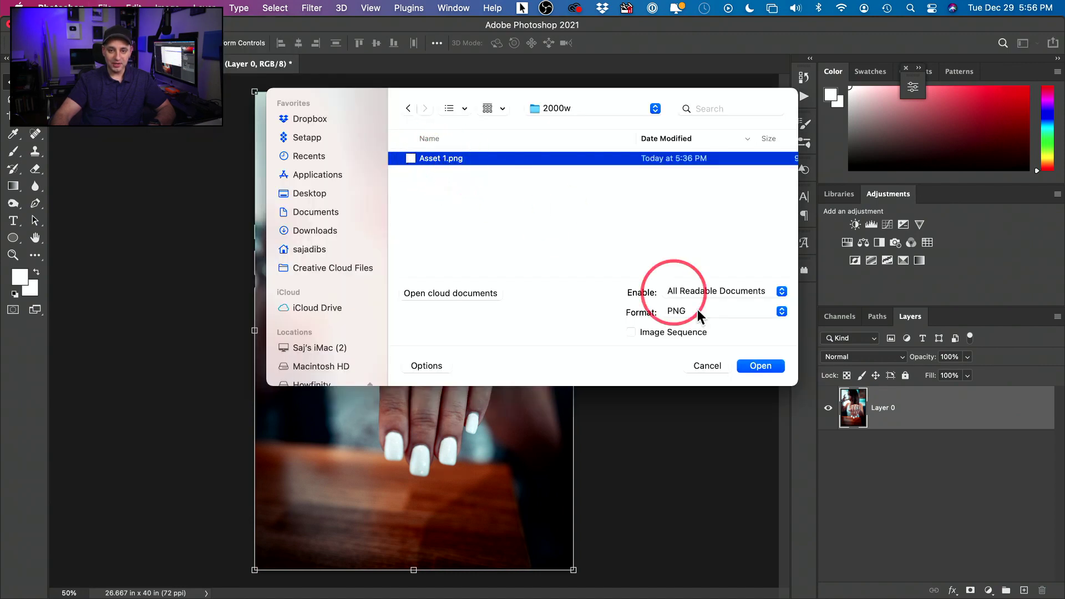
pyautogui.click(765, 366)
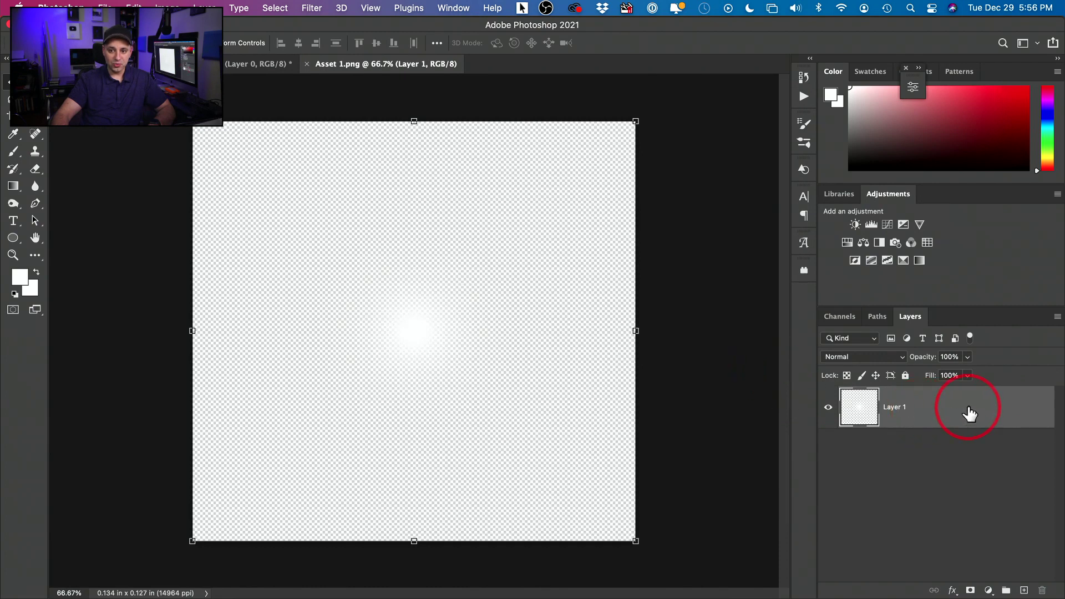
# Bring the star into the ring photo as Layer 1, scaled to 44.15% over the ring
pyautogui.moveTo(965, 408); pyautogui.dragTo(465, 358)
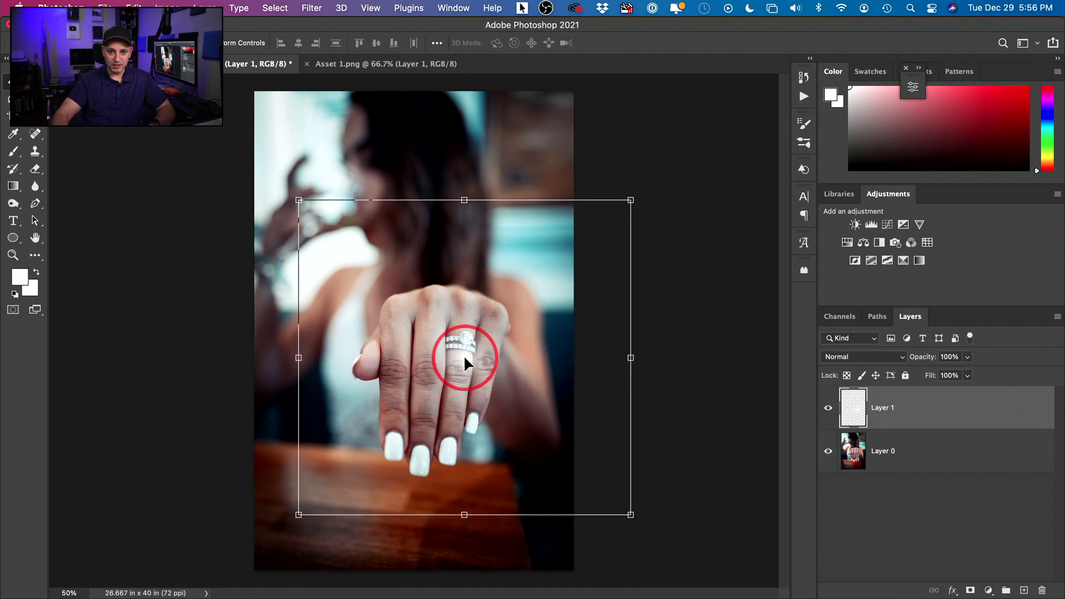
pyautogui.moveTo(628, 199); pyautogui.dragTo(534, 277)
pyautogui.moveTo(478, 405); pyautogui.dragTo(470, 339)
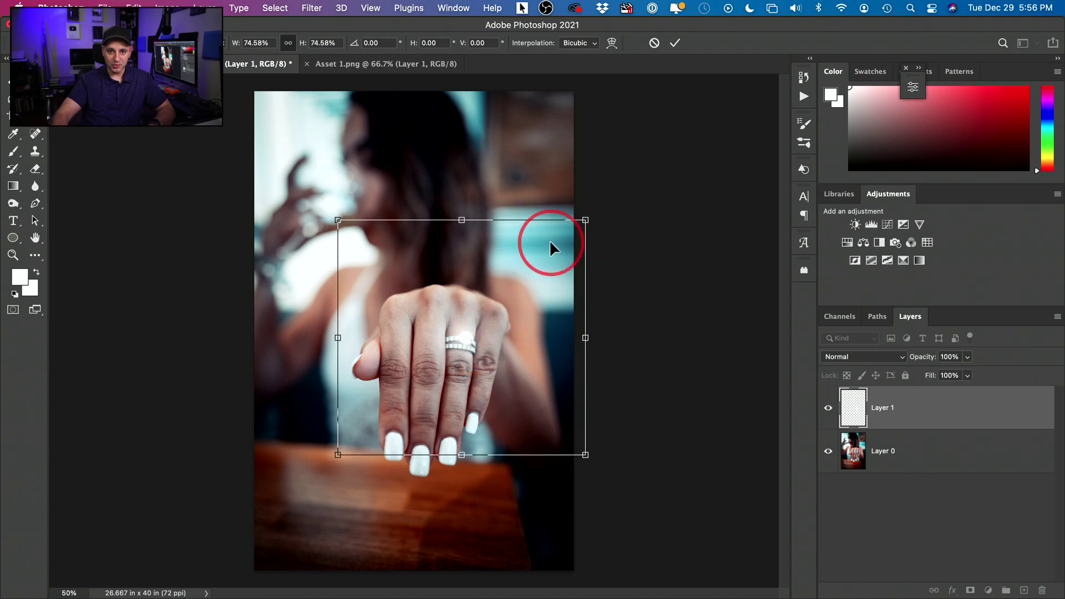
pyautogui.moveTo(589, 220); pyautogui.dragTo(482, 312)
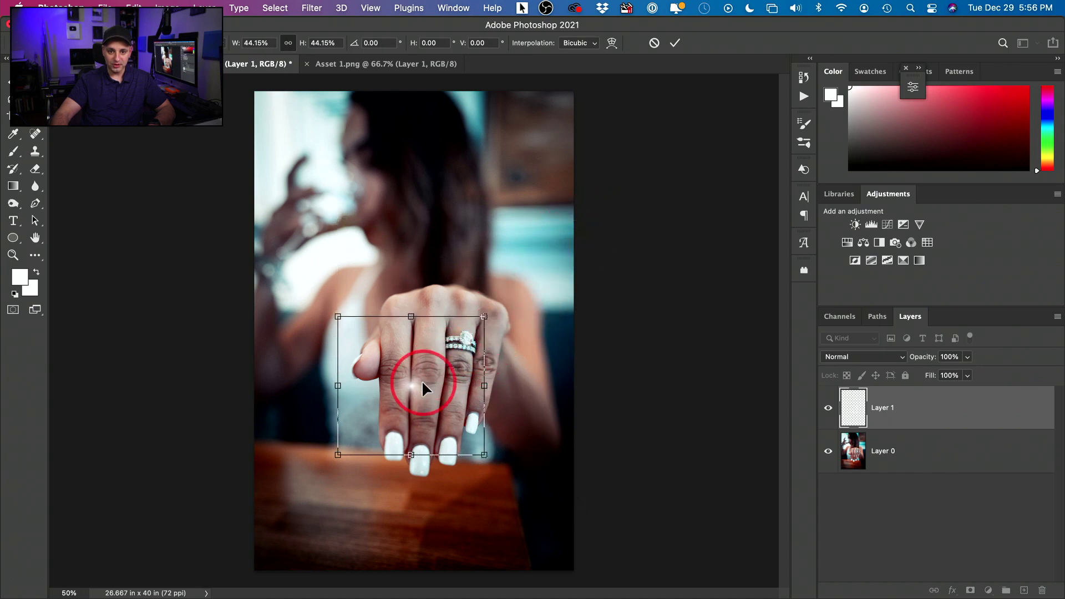
pyautogui.moveTo(421, 380); pyautogui.dragTo(466, 330)
pyautogui.press('Return')
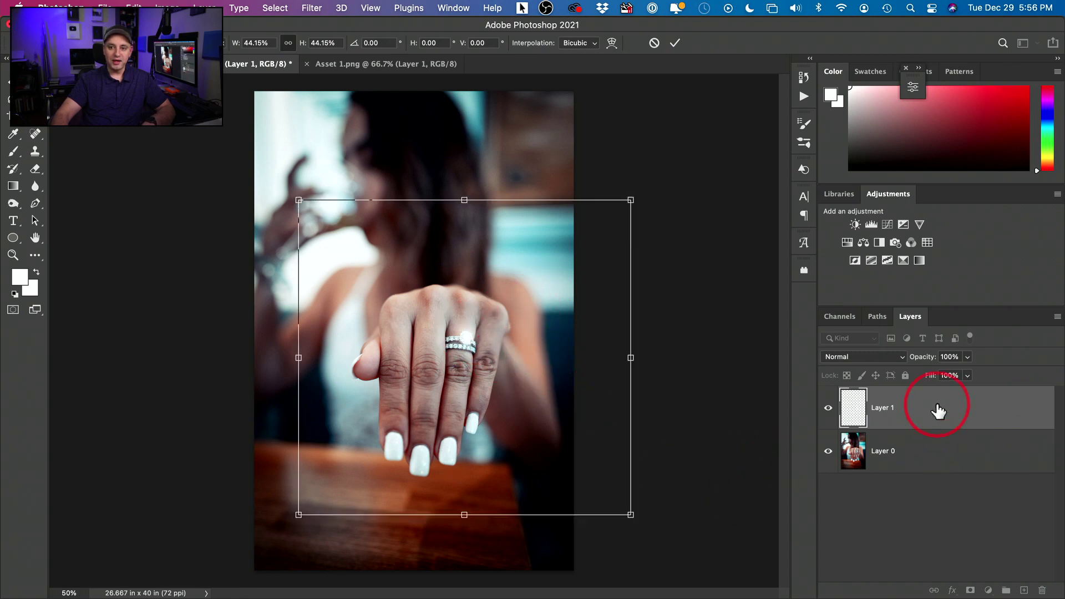
# Set Layer 1's blend mode to Lighten and lower its opacity slightly
pyautogui.click(863, 357)
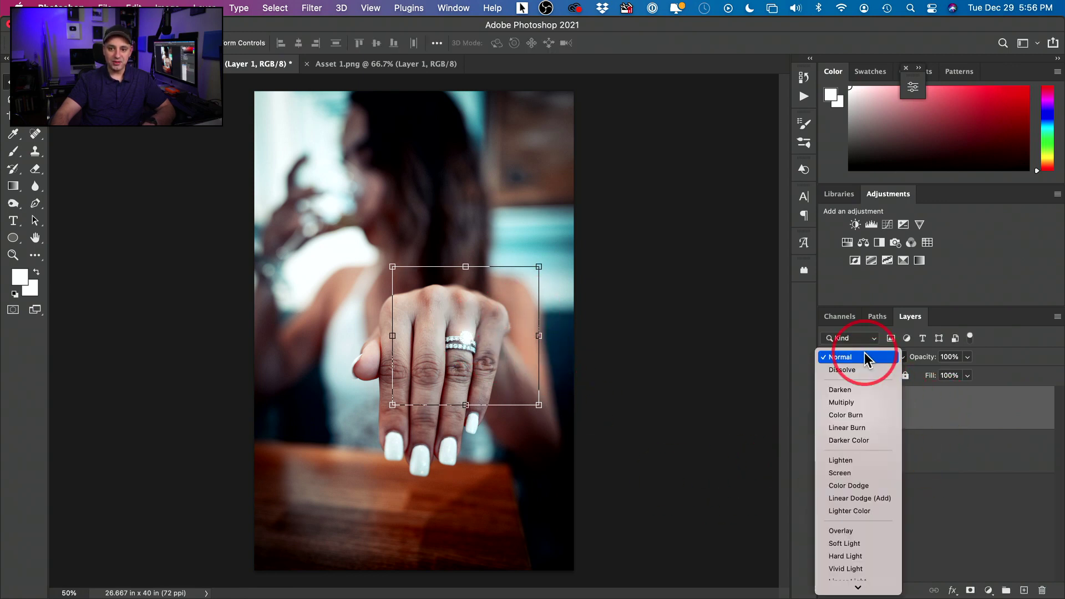
pyautogui.click(839, 462)
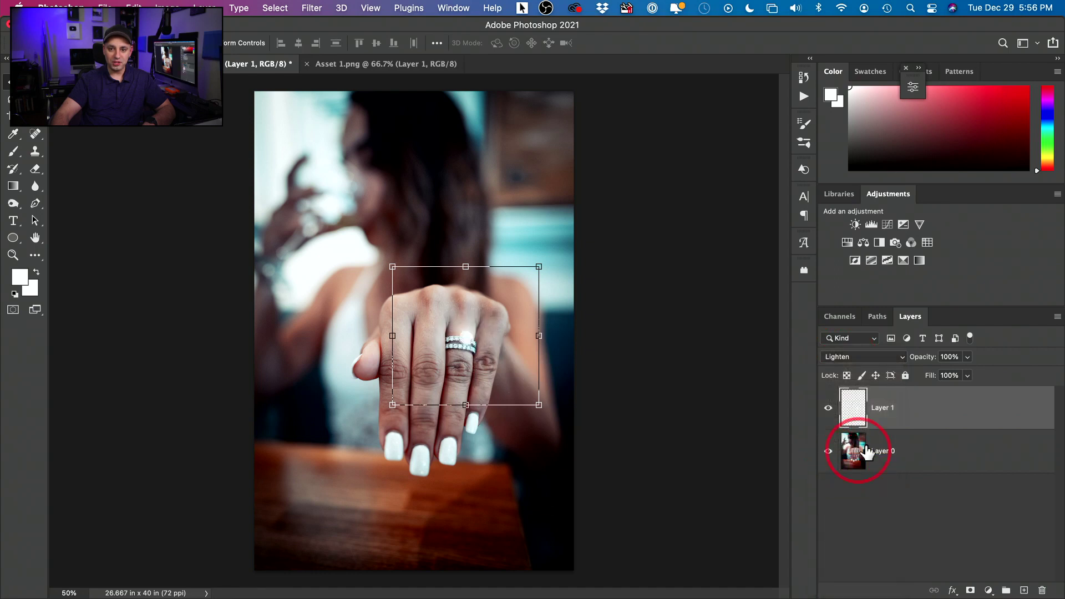
pyautogui.click(967, 358)
pyautogui.moveTo(936, 374); pyautogui.dragTo(924, 373)
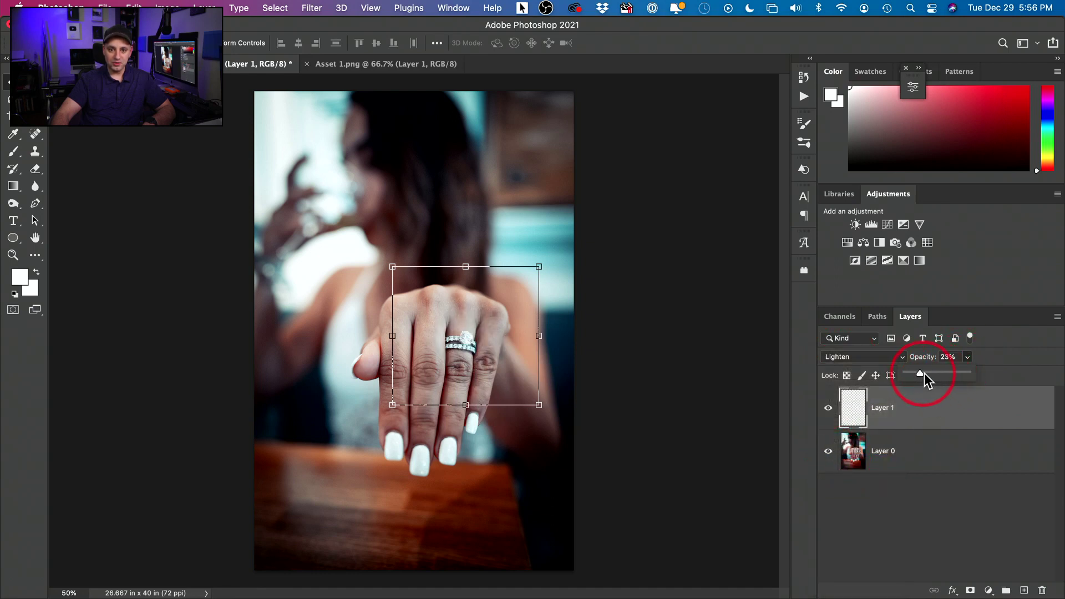
pyautogui.click(897, 508)
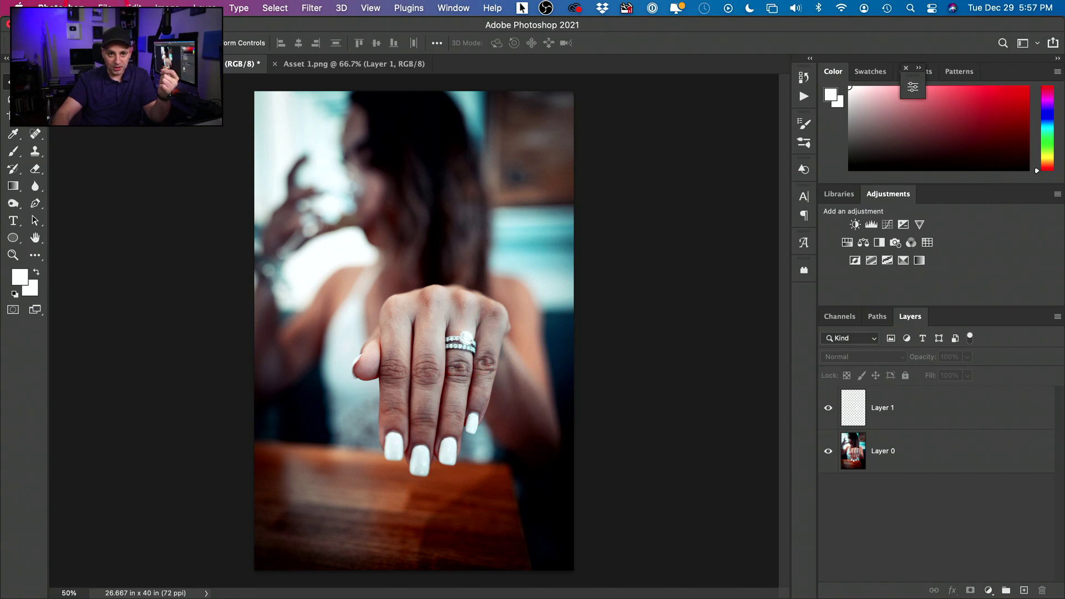
# Merge Layer 1 down into Layer 0, then create a new 1080 × 1080 px, 300 ppi white document
pyautogui.click(908, 422)
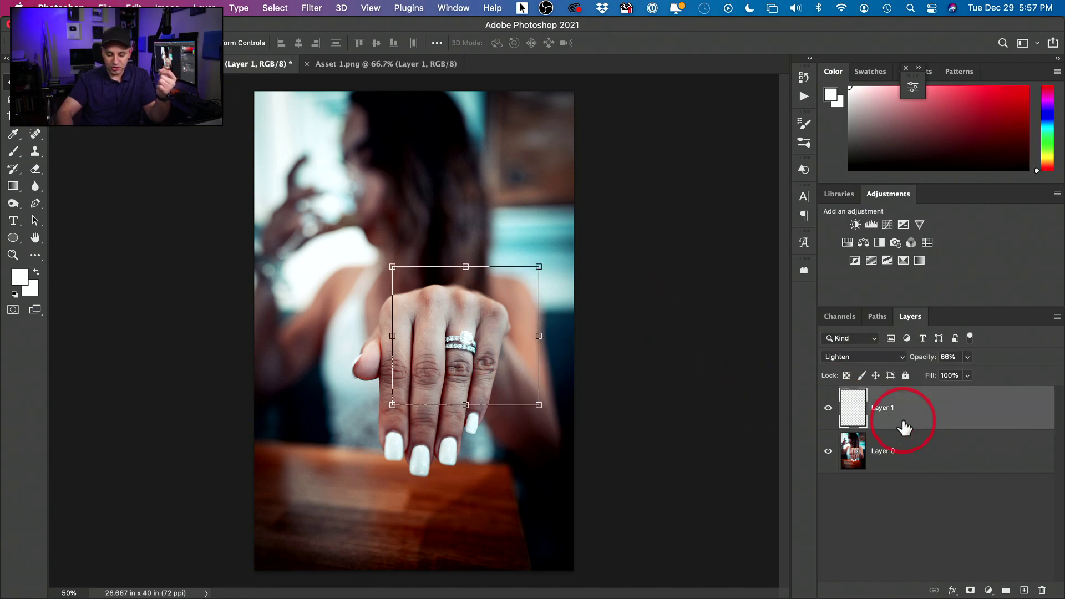
pyautogui.press('super+e')
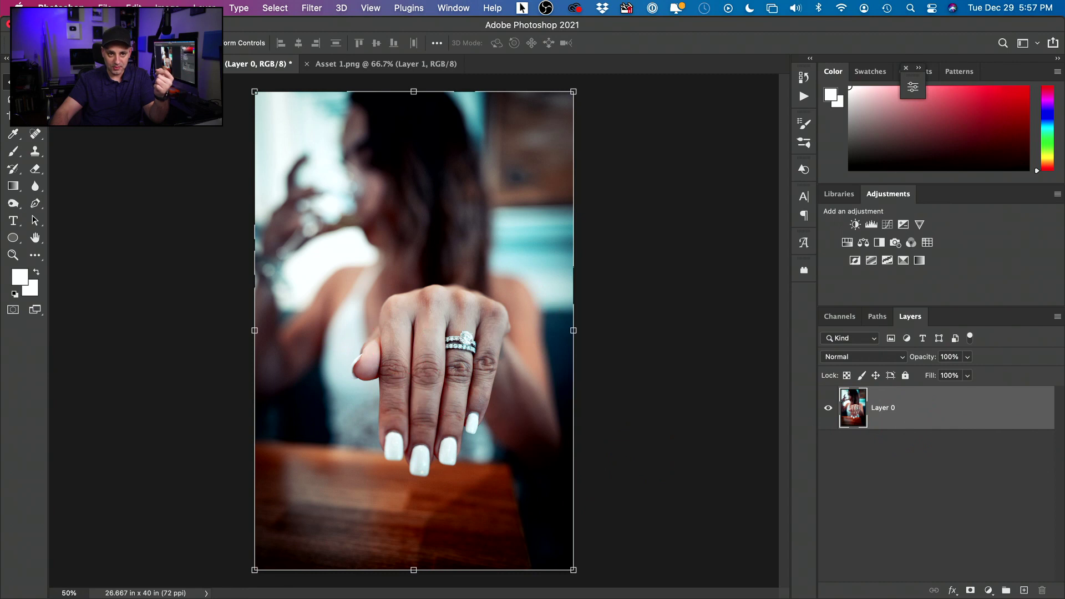
pyautogui.click(104, 7)
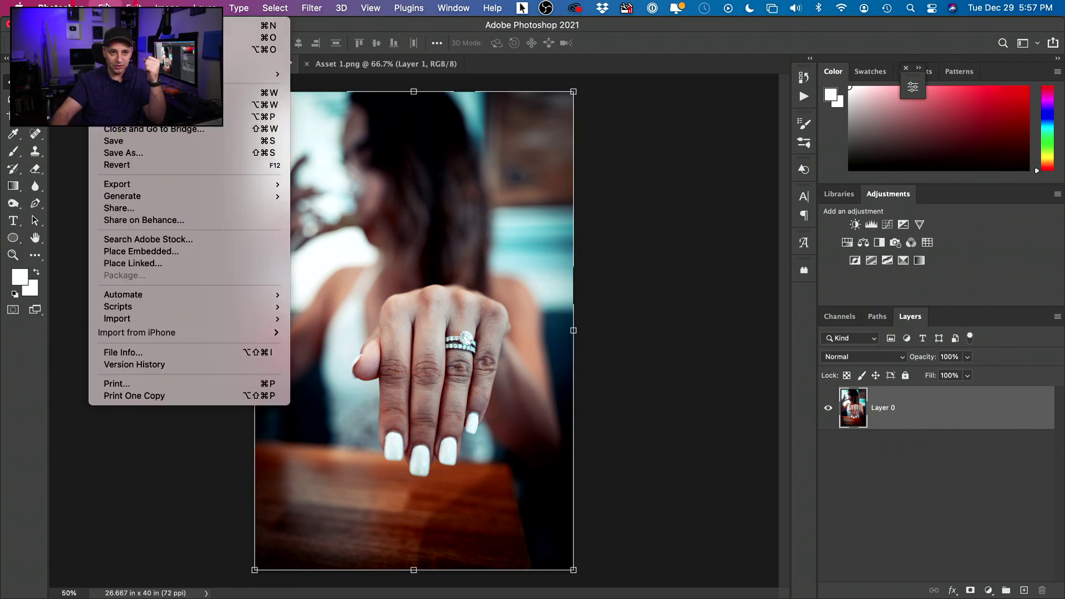
pyautogui.click(122, 25)
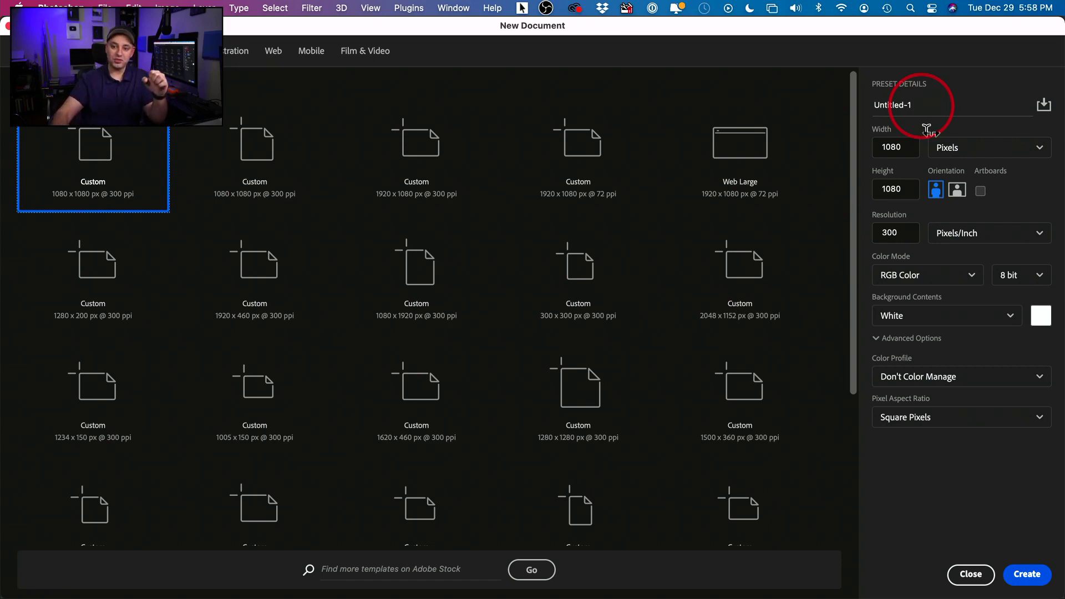
pyautogui.click(1027, 574)
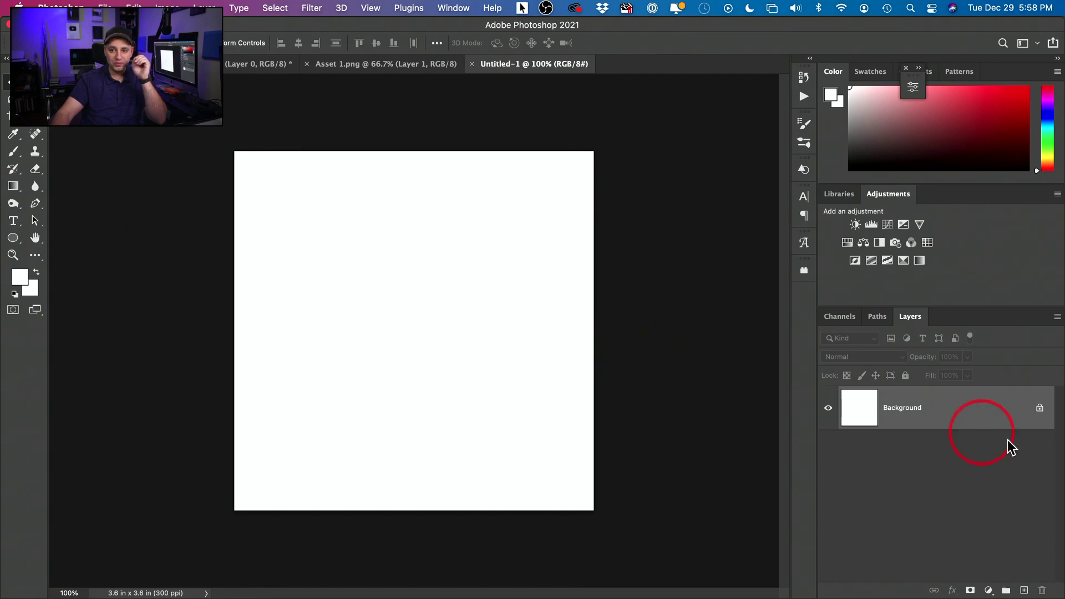
# Unlock Untitled-1's Background as Layer 0, add an empty Layer 1, and leave Layer 1 active
pyautogui.click(1040, 410)
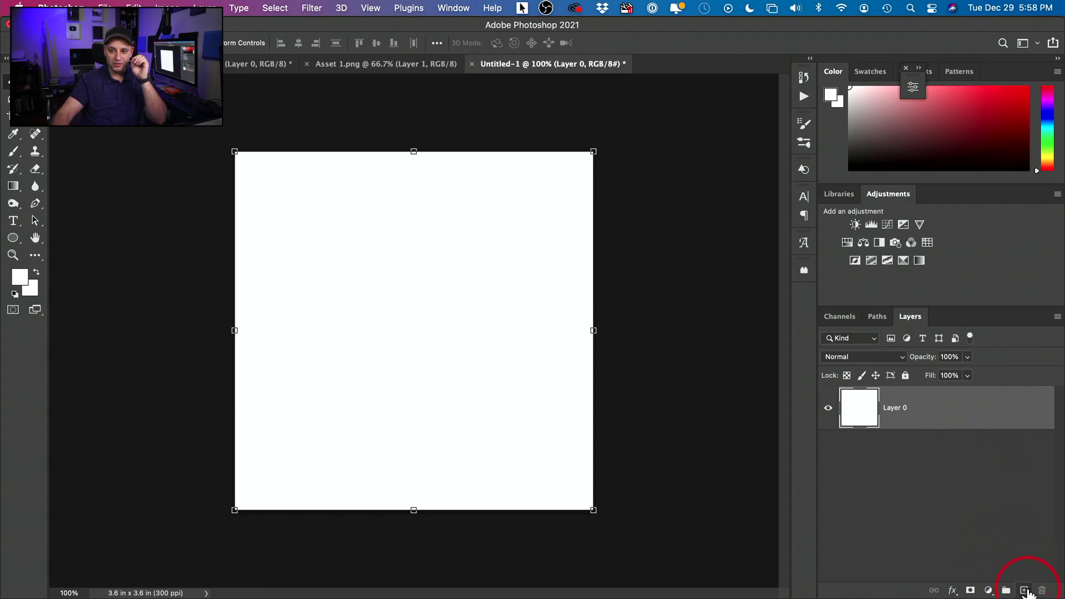
pyautogui.click(1024, 590)
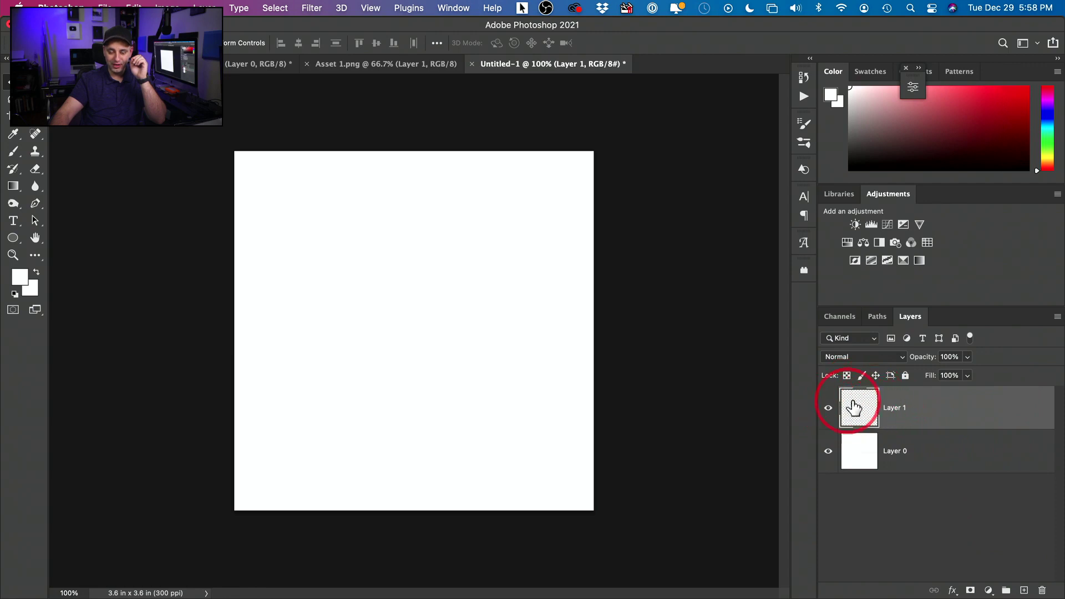
pyautogui.click(946, 462)
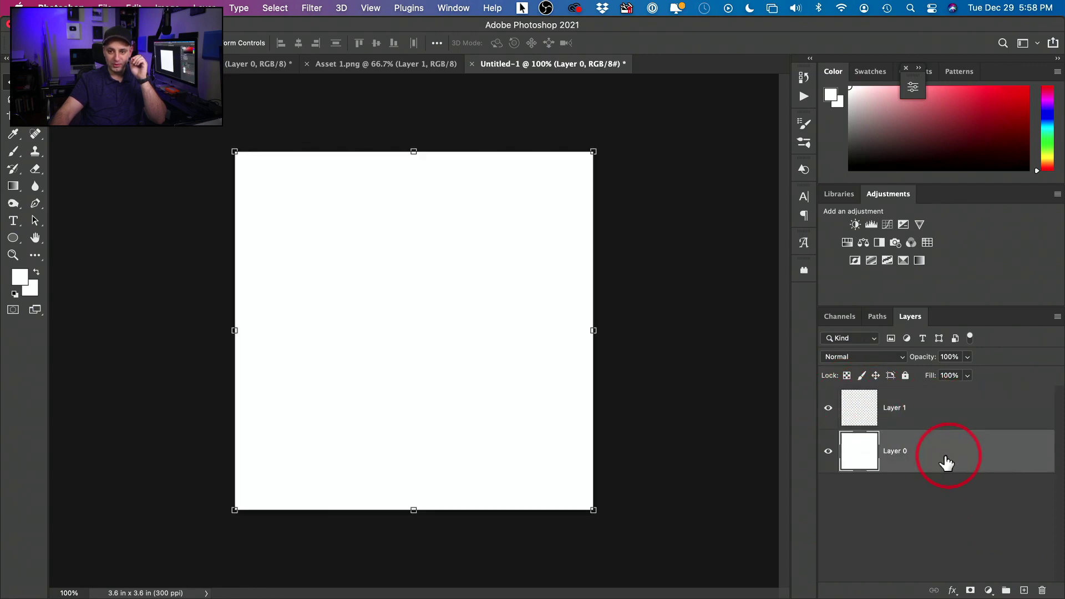
pyautogui.click(943, 415)
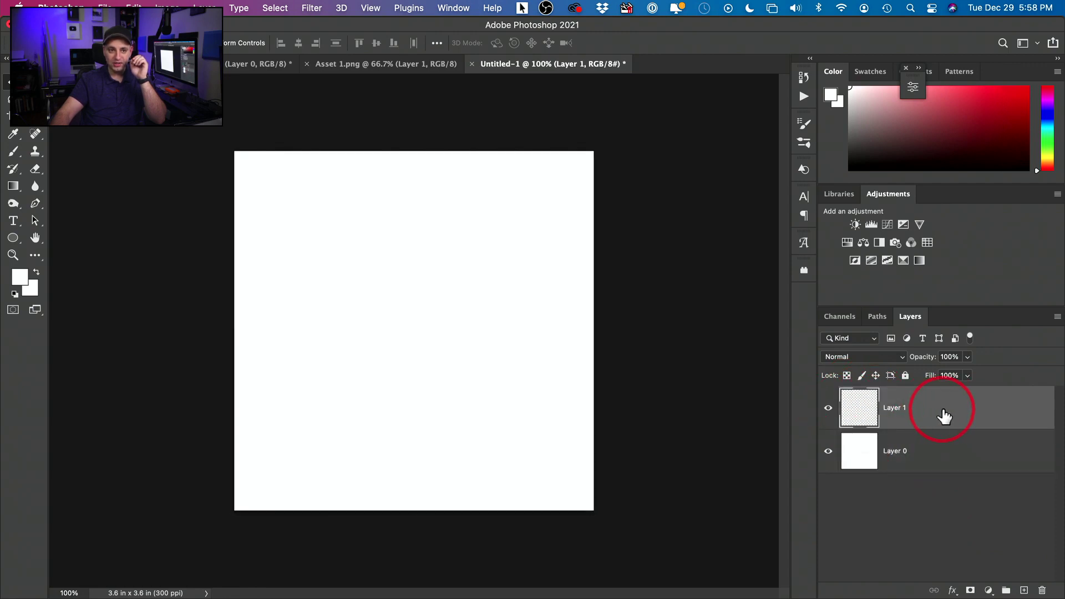
# Draw a tall, narrow white ellipse, about 0.23 × 1.67 in, as shape layer Ellipse 1
pyautogui.click(13, 239)
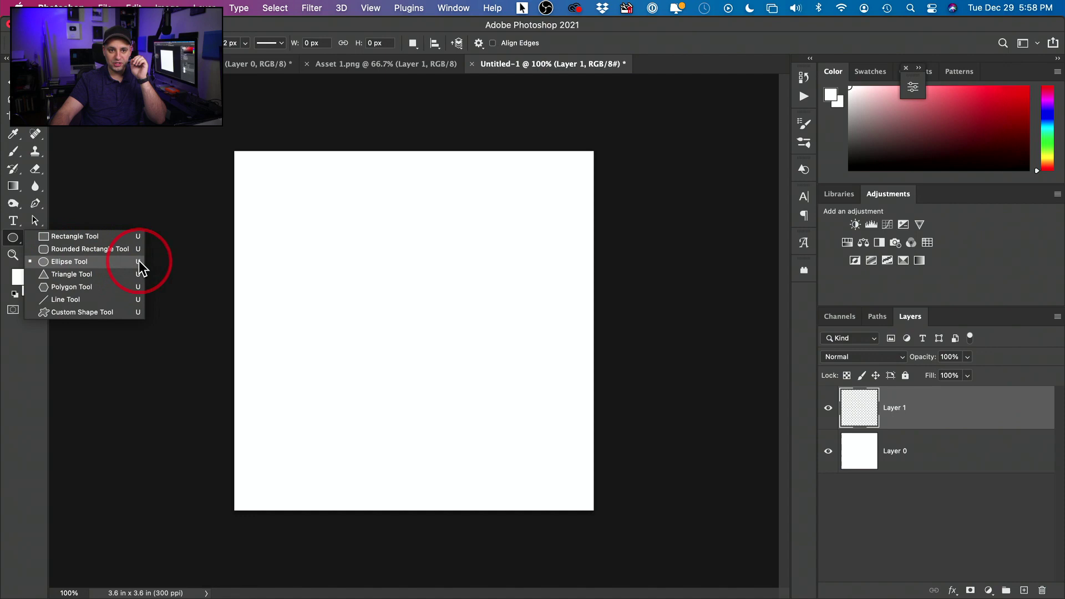
pyautogui.click(92, 262)
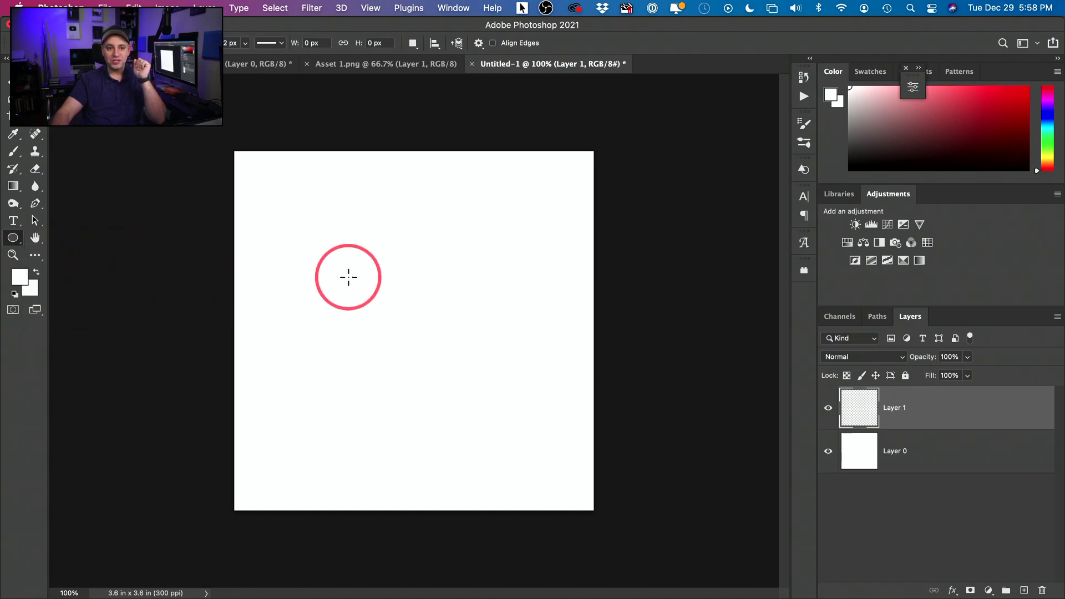
pyautogui.moveTo(375, 210); pyautogui.dragTo(396, 373)
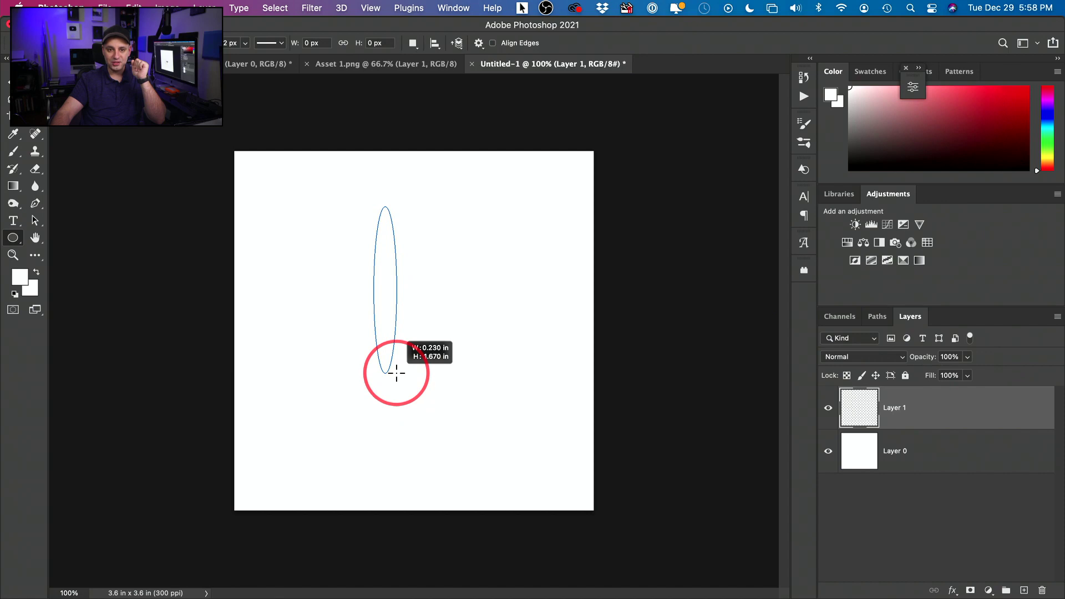
pyautogui.moveTo(397, 372); pyautogui.dragTo(396, 373)
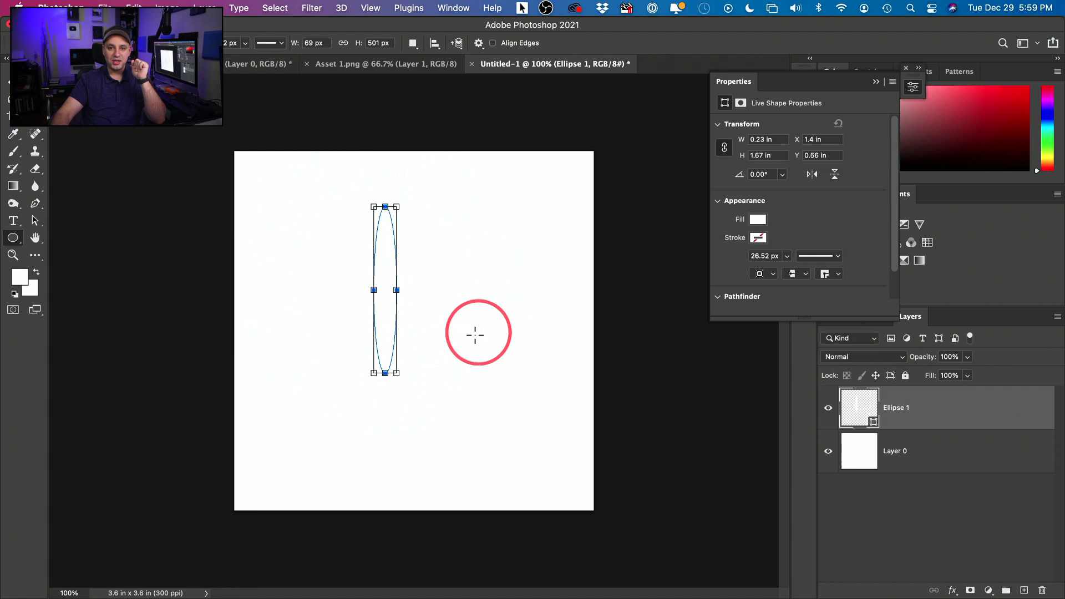
# Fill the ellipse with solid black and move it toward the canvas centre
pyautogui.click(755, 221)
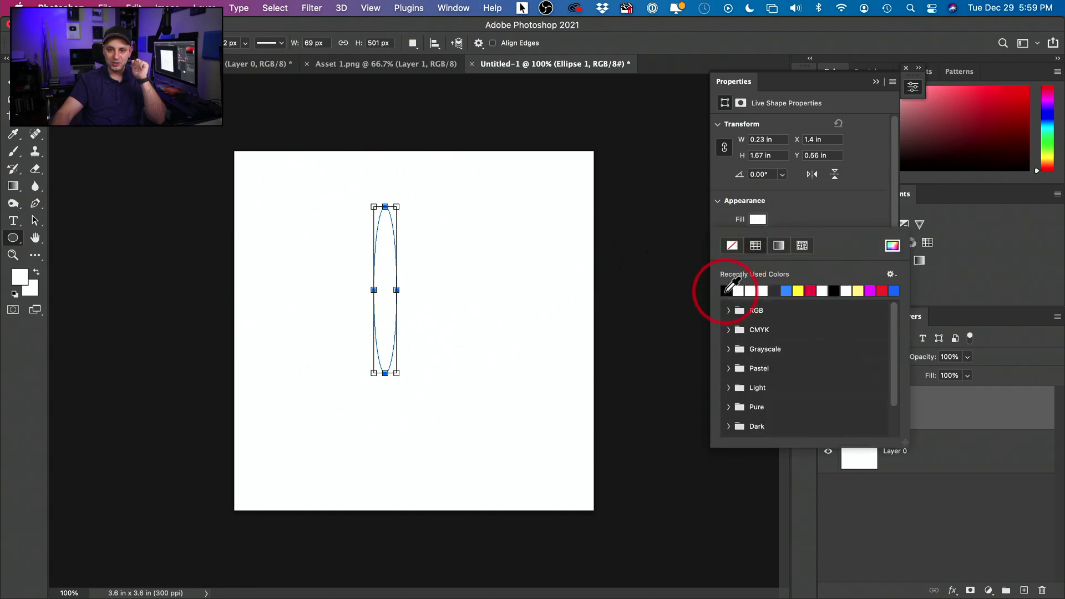
pyautogui.click(727, 290)
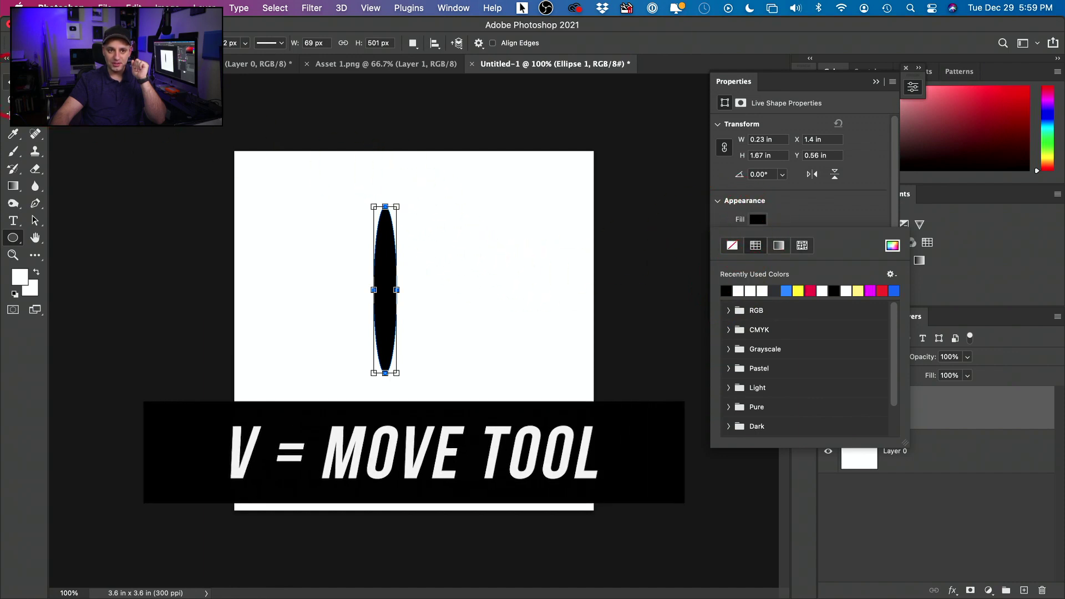
pyautogui.press('v')
pyautogui.click(355, 273)
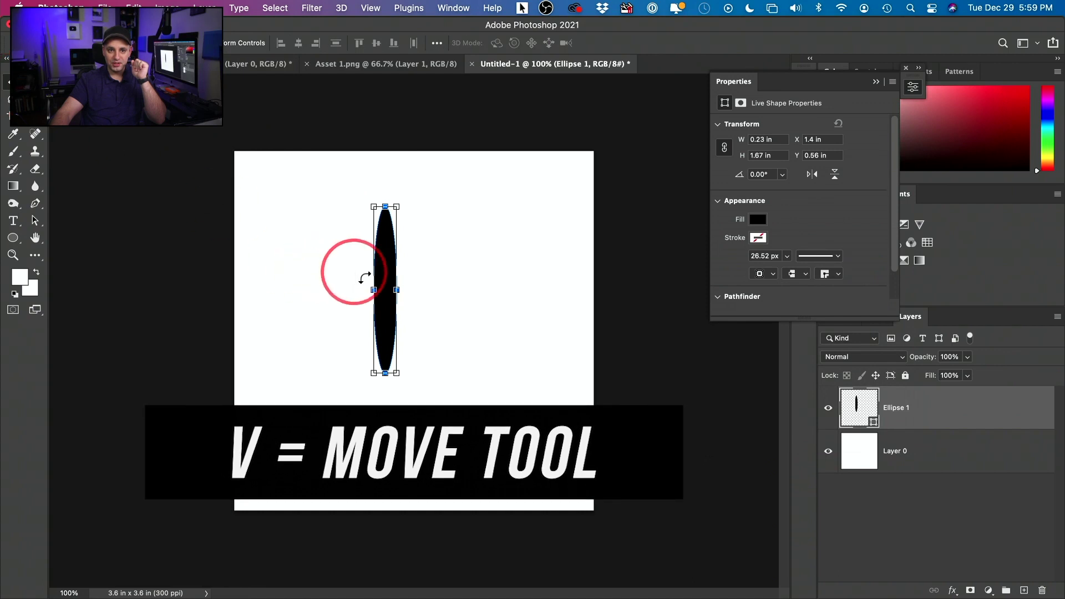
pyautogui.moveTo(388, 275); pyautogui.dragTo(417, 304)
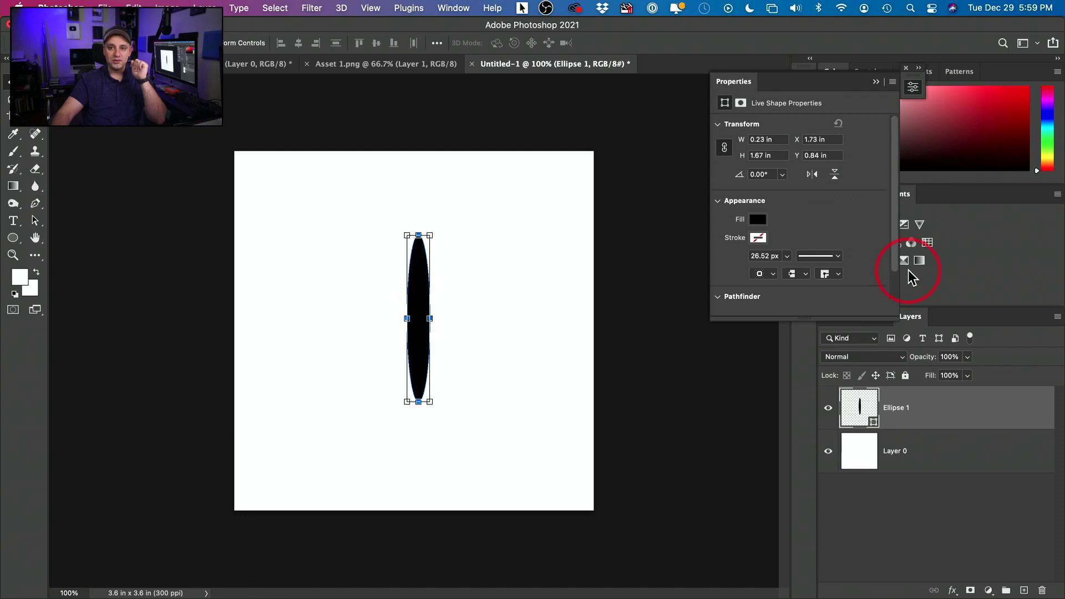
# Narrow the ellipse with Free Transform and nudge it right to centre it
pyautogui.click(875, 82)
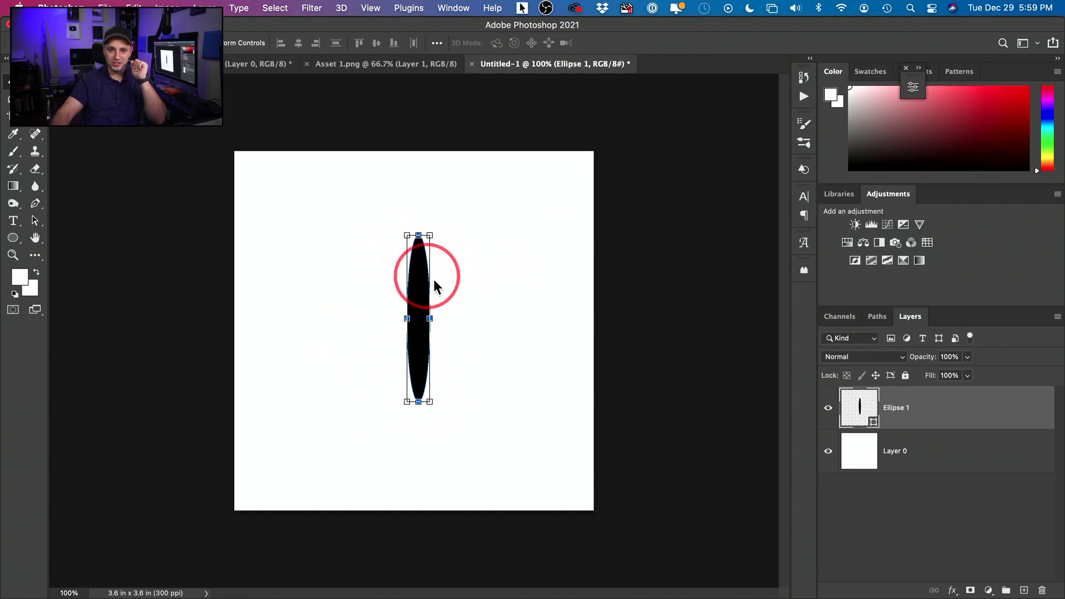
pyautogui.hotkey('ctrl', 't')
pyautogui.moveTo(430, 319); pyautogui.dragTo(424, 320)
pyautogui.click(675, 43)
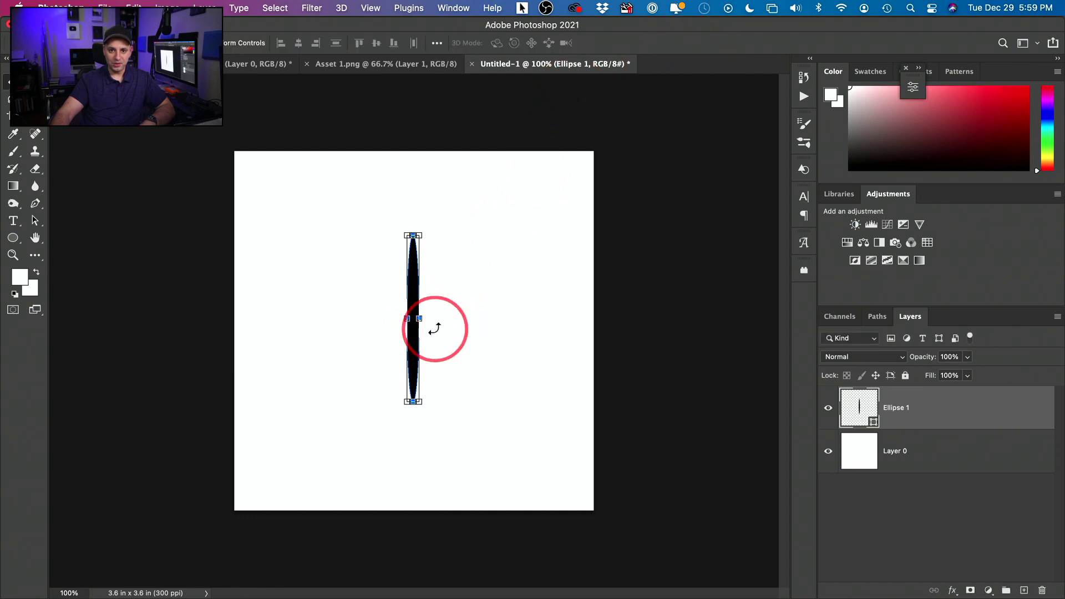
pyautogui.click(461, 280)
pyautogui.moveTo(416, 305); pyautogui.dragTo(423, 306)
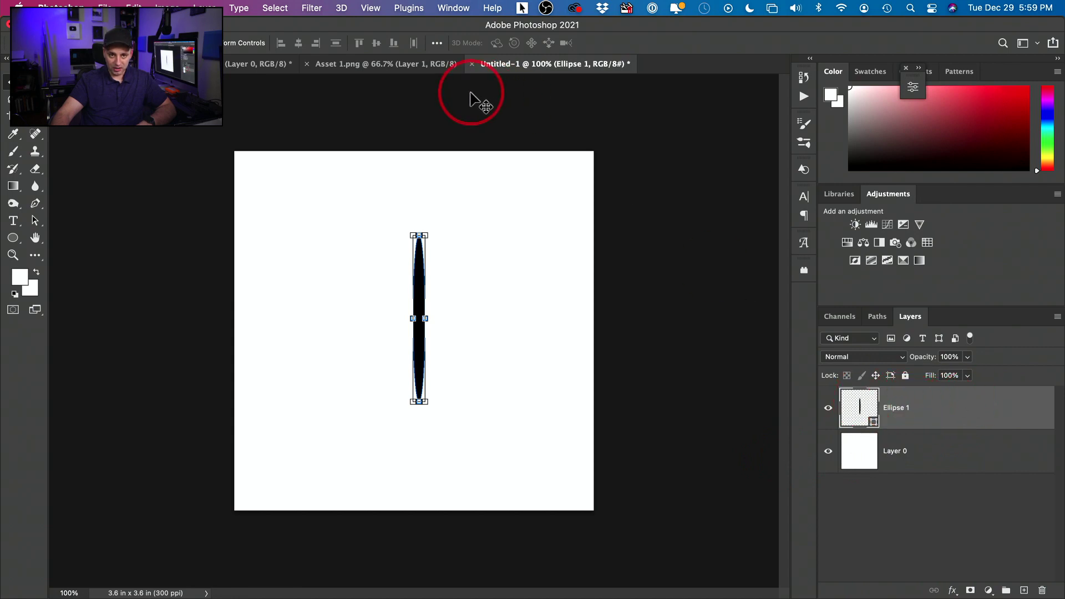
# Rasterize Ellipse 1 and apply a Motion Blur at 90° with 500 px distance
pyautogui.click(311, 8)
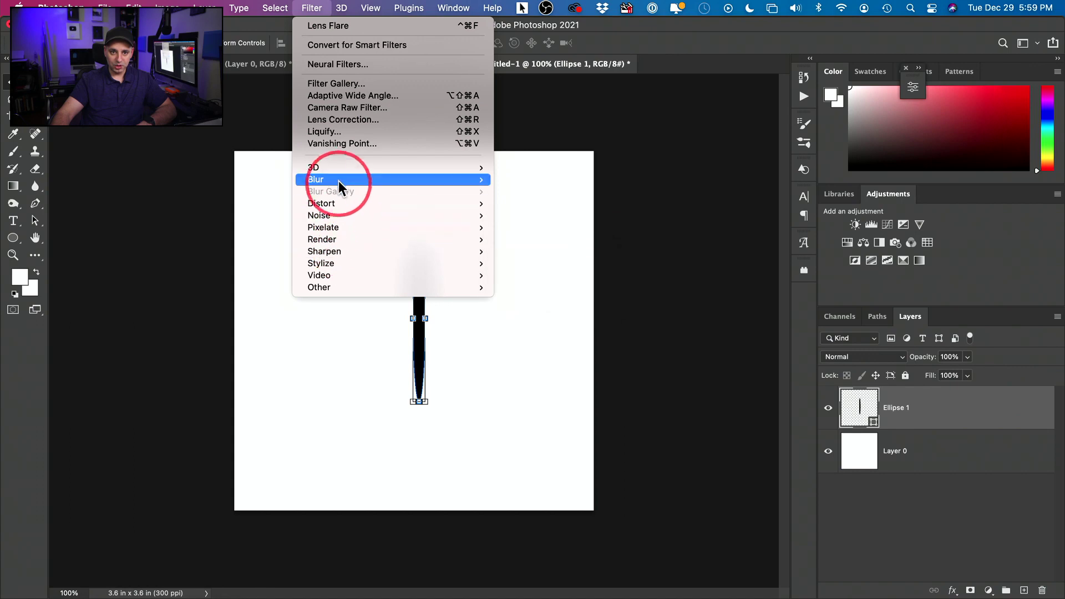
pyautogui.moveTo(339, 178)
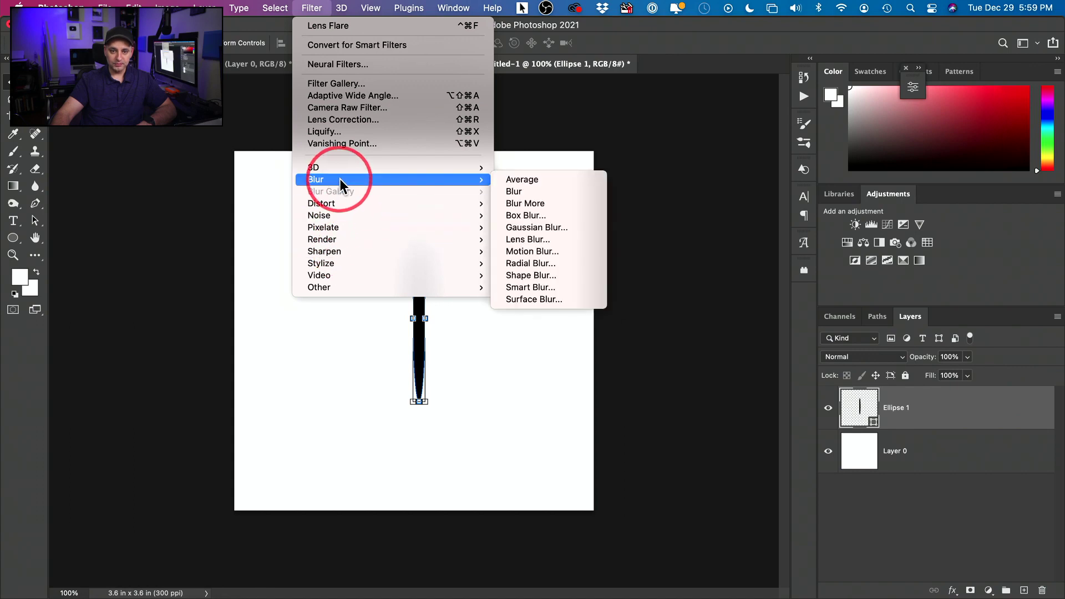
pyautogui.click(530, 252)
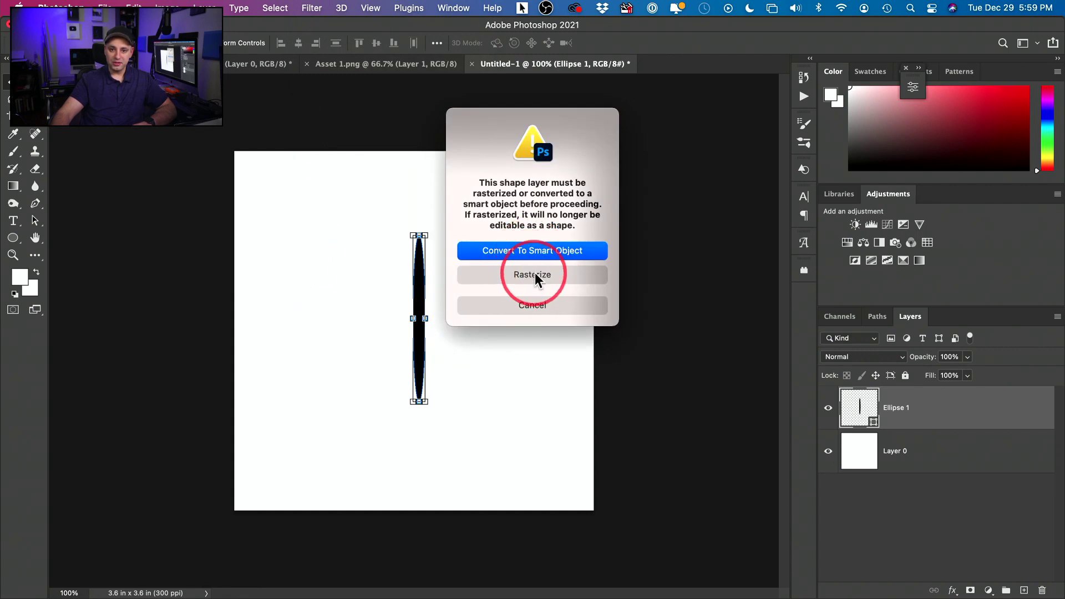
pyautogui.click(528, 273)
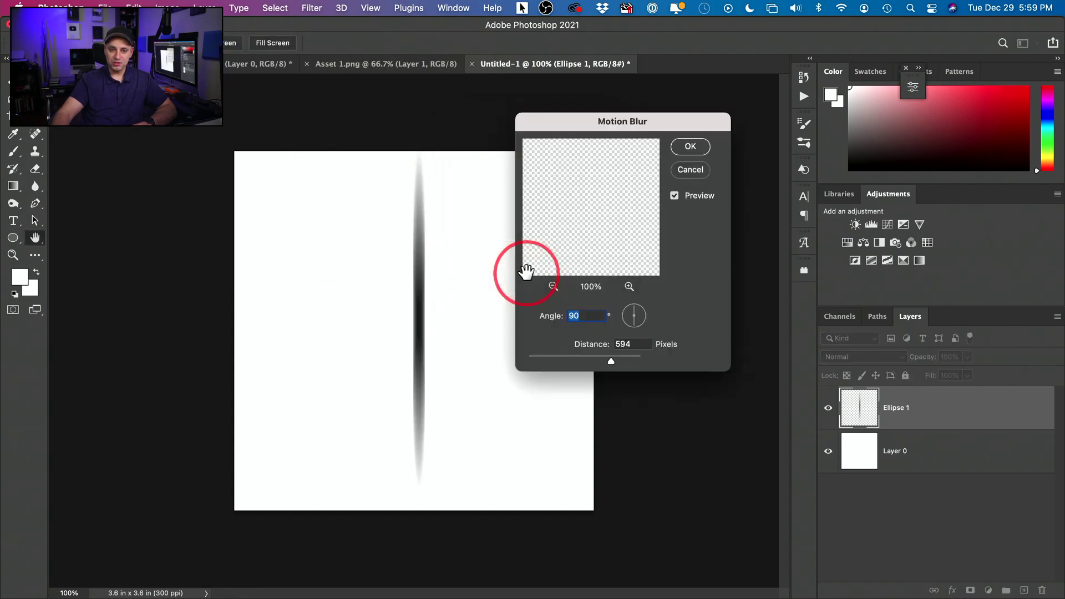
pyautogui.moveTo(527, 272); pyautogui.dragTo(584, 257)
pyautogui.click(612, 348)
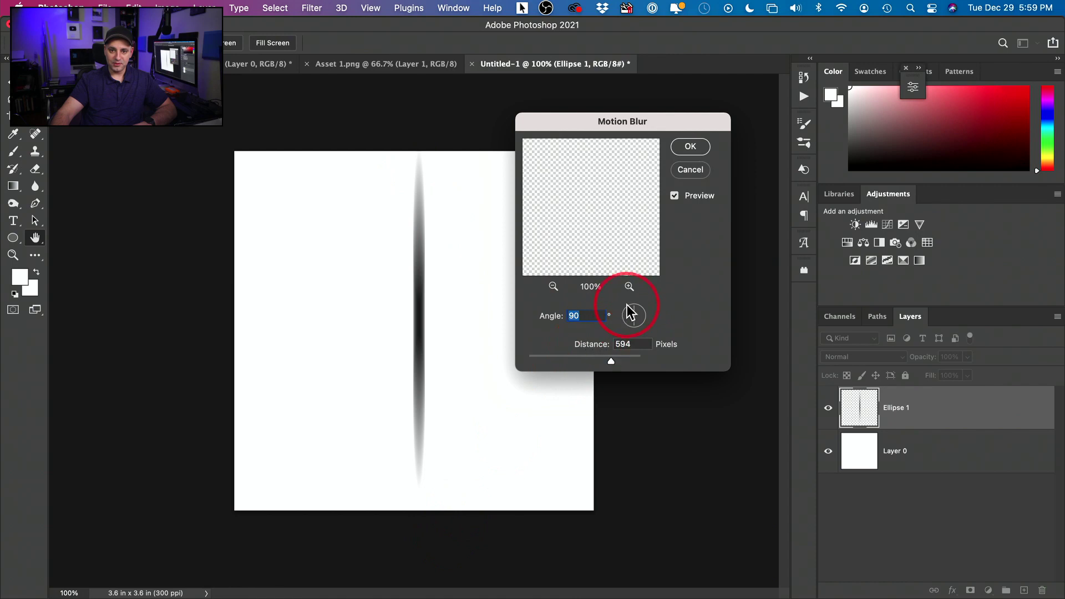
pyautogui.moveTo(630, 309); pyautogui.dragTo(634, 308)
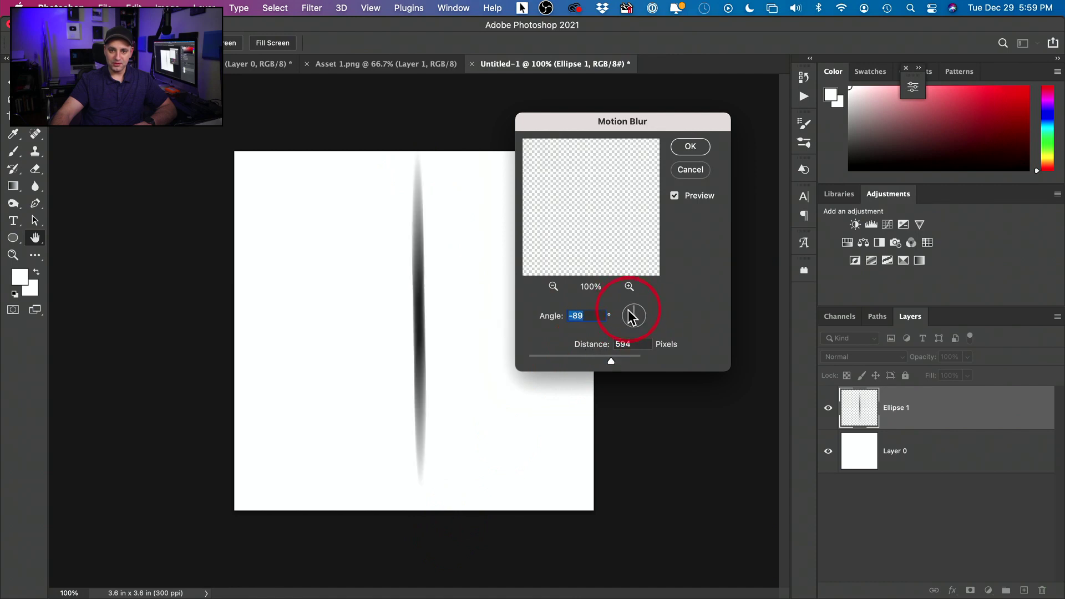
pyautogui.write('90')
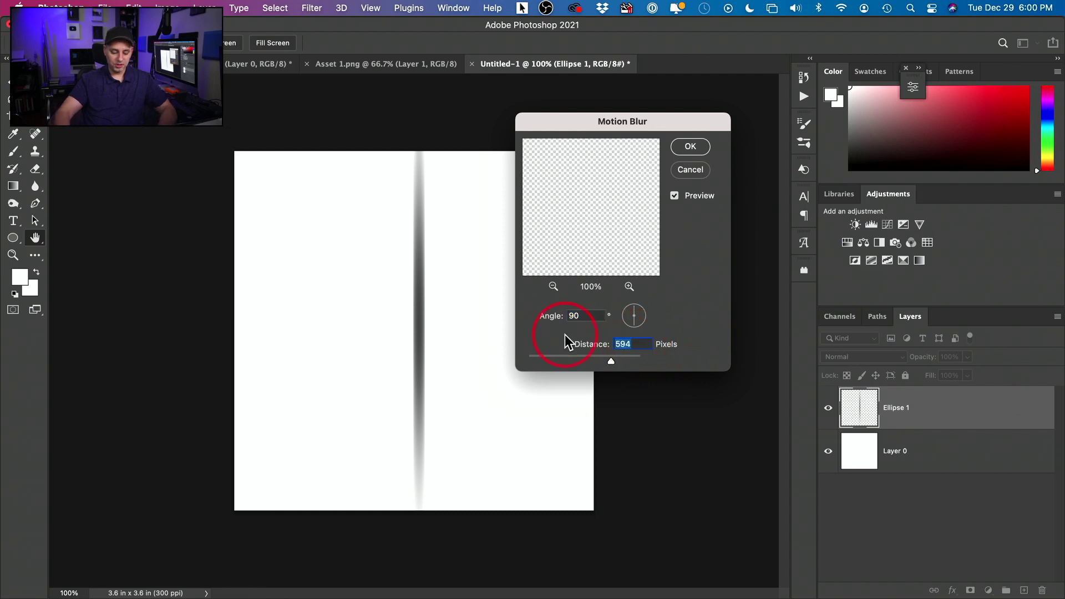
pyautogui.write('500')
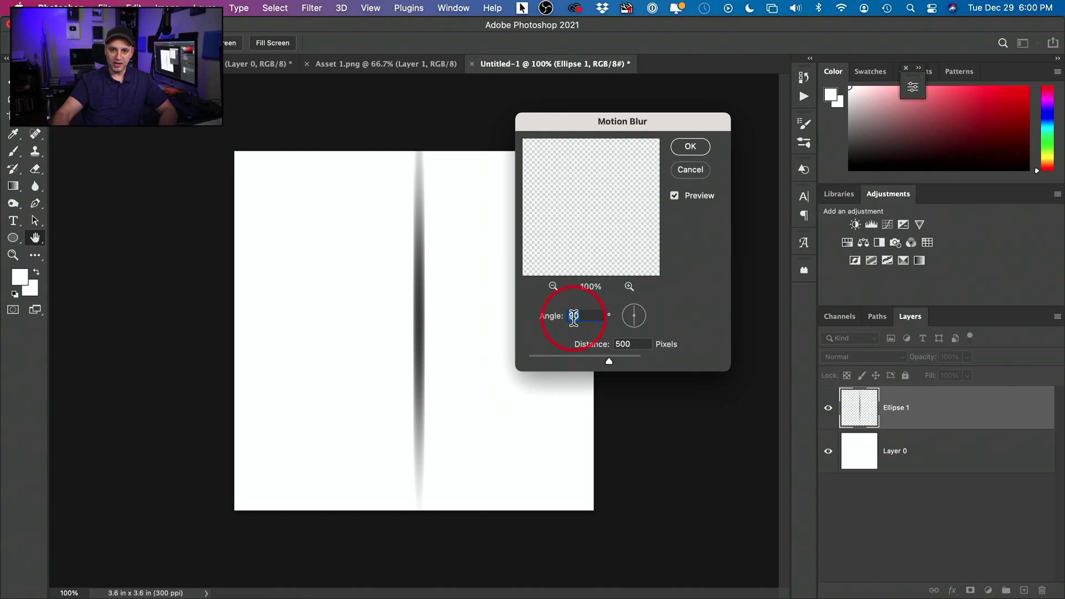
pyautogui.click(690, 147)
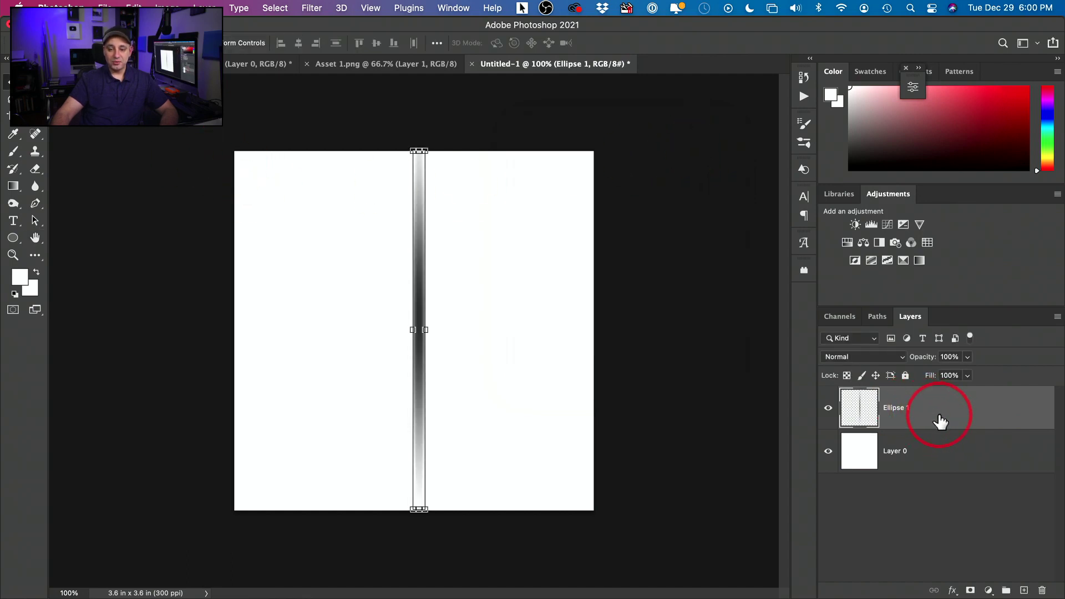
# Duplicate the Ellipse 1 streak and rotate the copy 90° clockwise into a horizontal streak
pyautogui.moveTo(923, 417); pyautogui.dragTo(1023, 589)
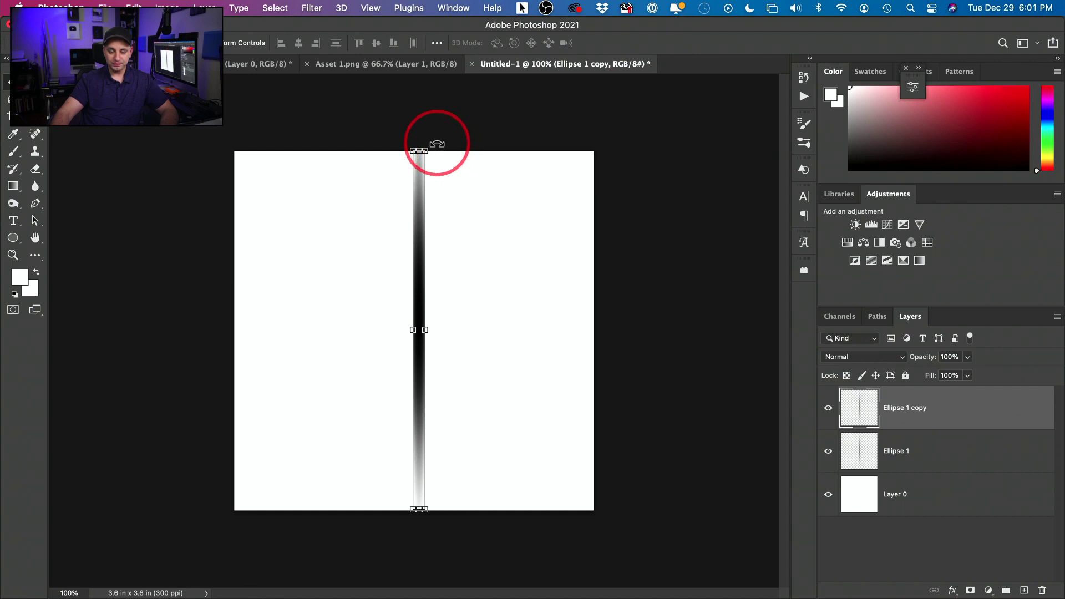
pyautogui.moveTo(437, 144); pyautogui.dragTo(563, 344)
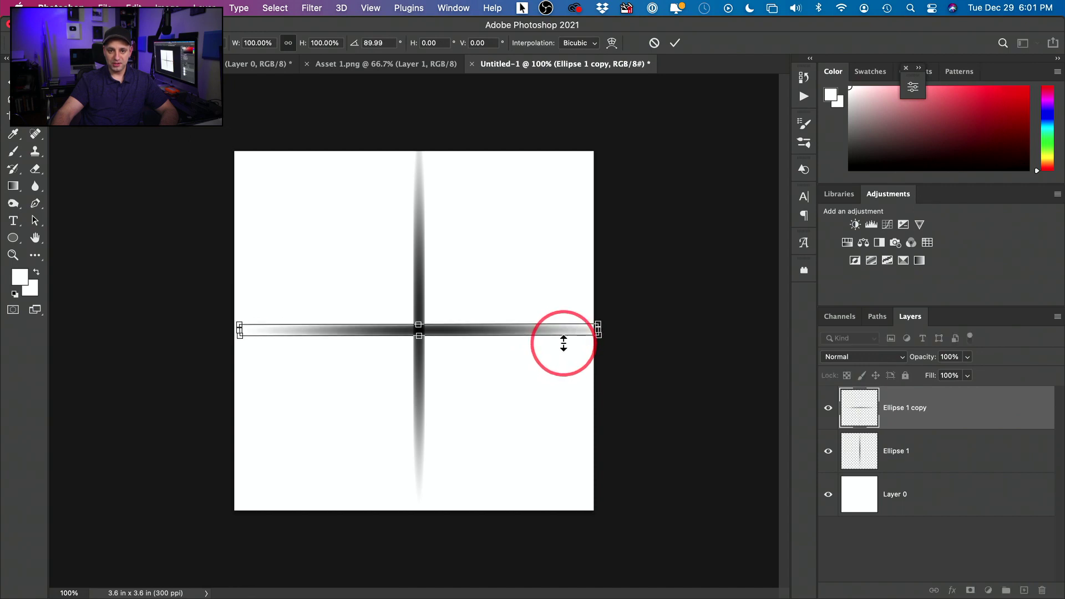
pyautogui.press('Escape')
pyautogui.click(133, 7)
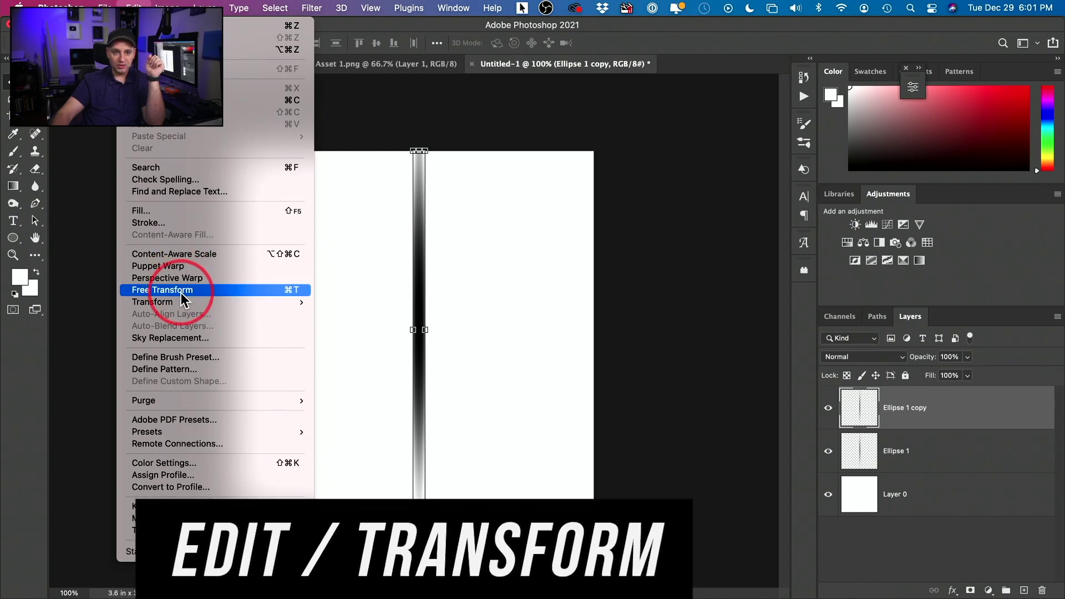
pyautogui.moveTo(178, 298)
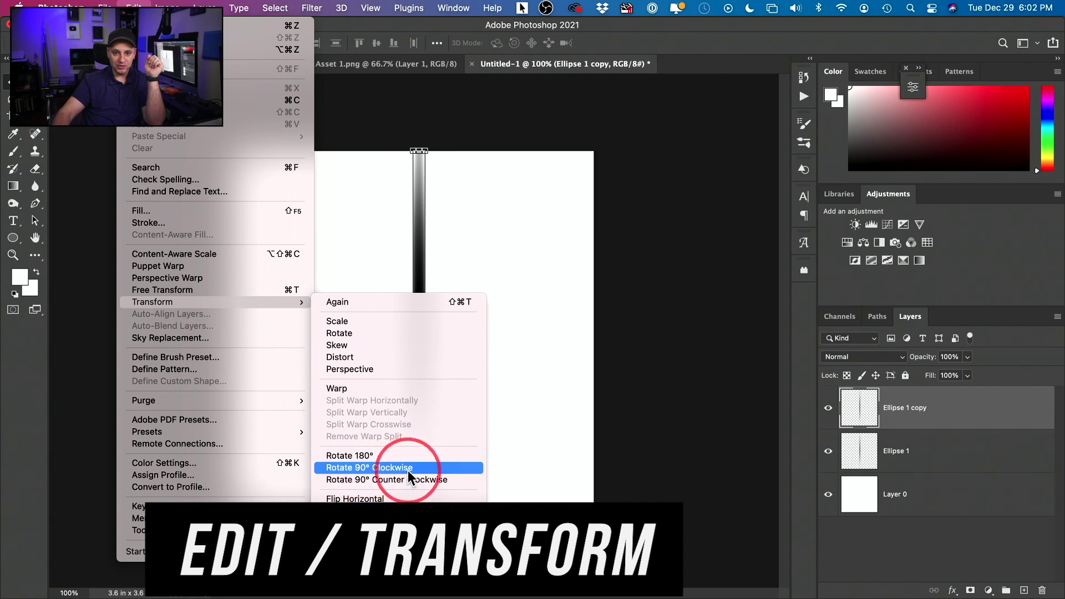
pyautogui.click(385, 467)
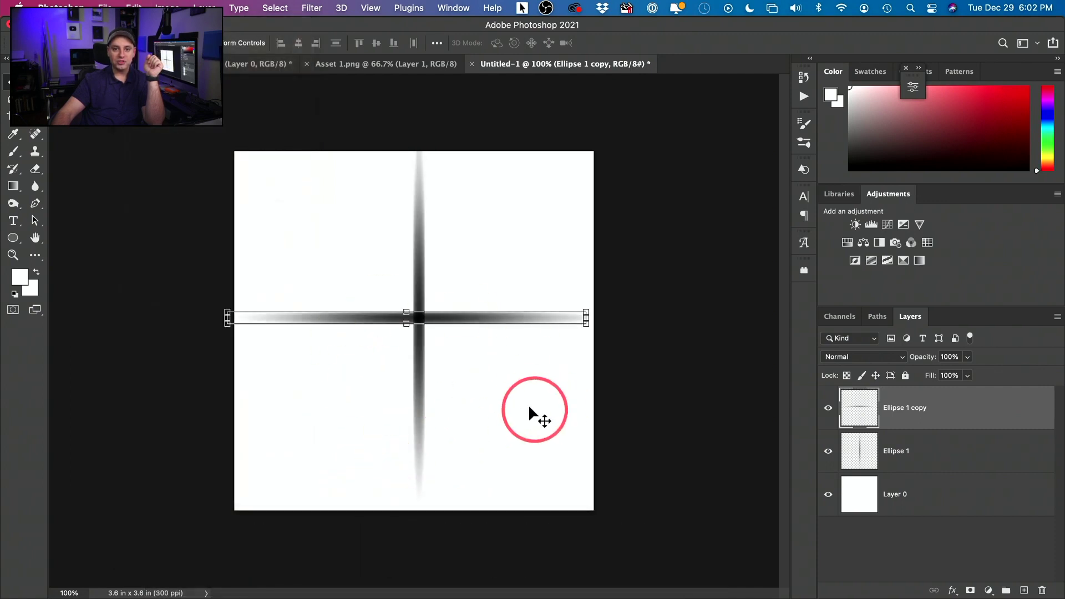
pyautogui.click(890, 544)
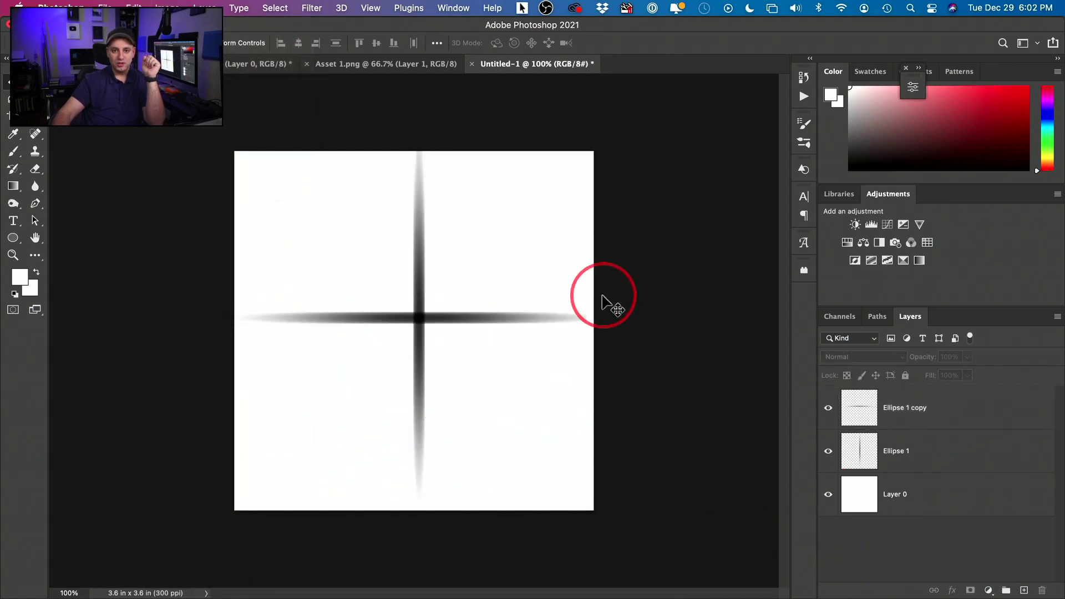
# Select Ellipse 1 and Ellipse 1 copy, merge them into one cross layer, and check it
pyautogui.click(916, 427)
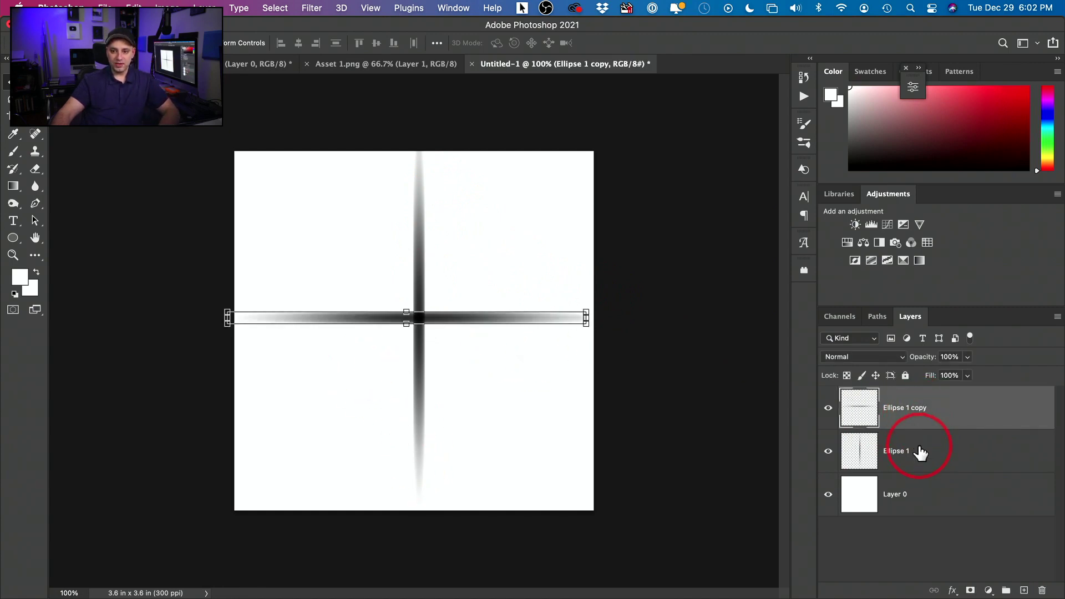
pyautogui.click(956, 461)
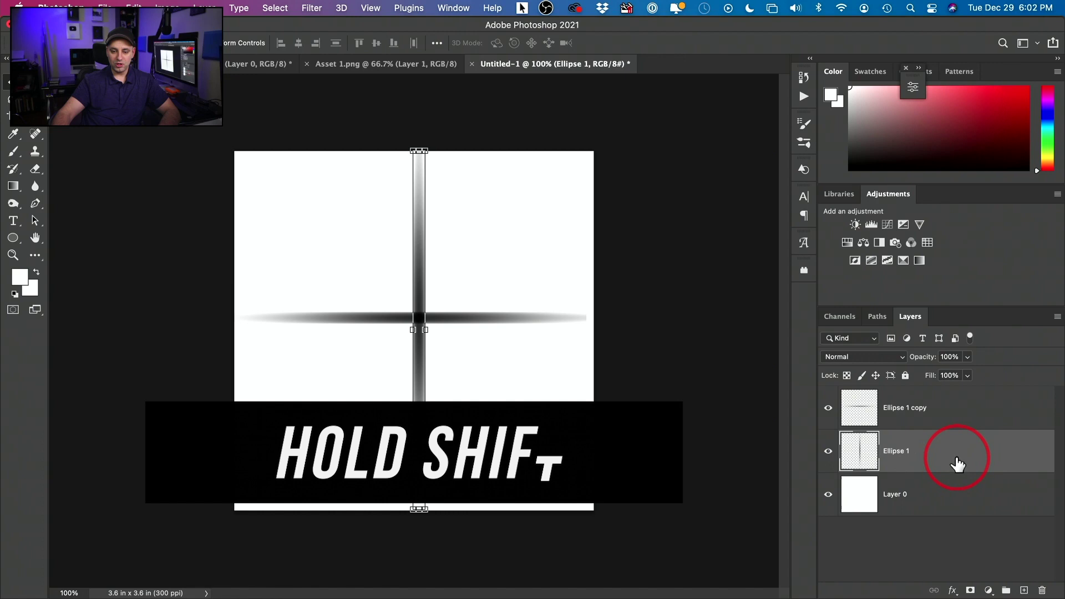
pyautogui.keyDown('shift'); pyautogui.click(937, 417); pyautogui.keyUp('shift')
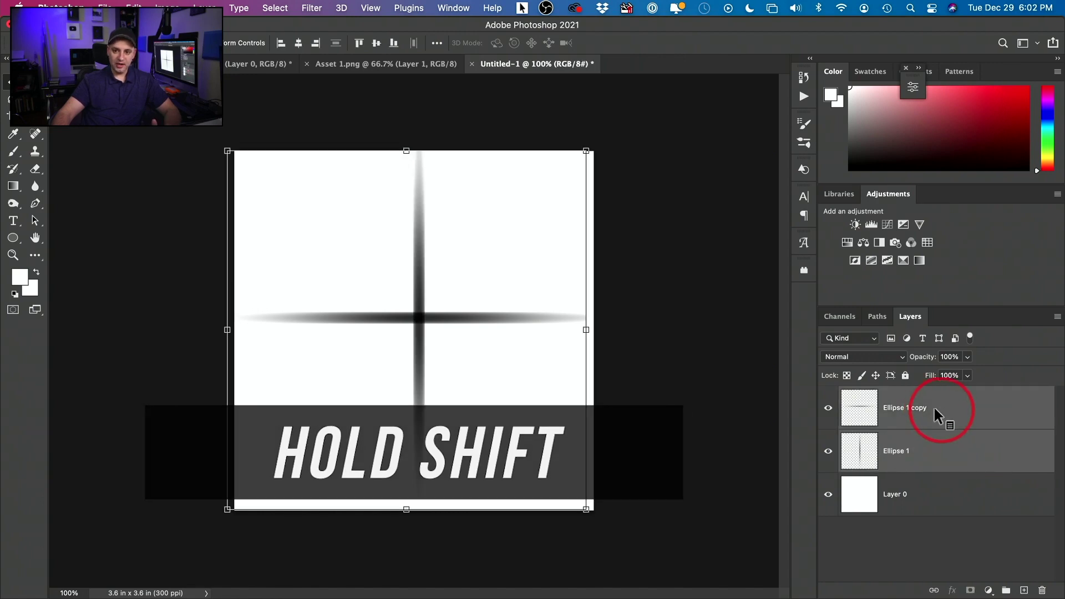
pyautogui.rightClick(942, 408)
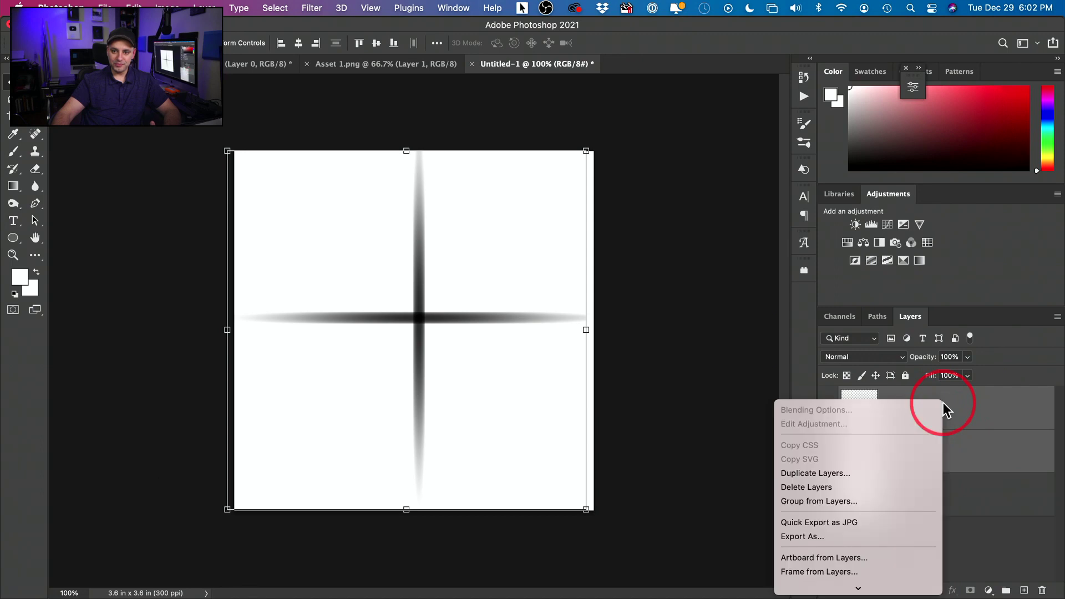
pyautogui.moveTo(852, 593)
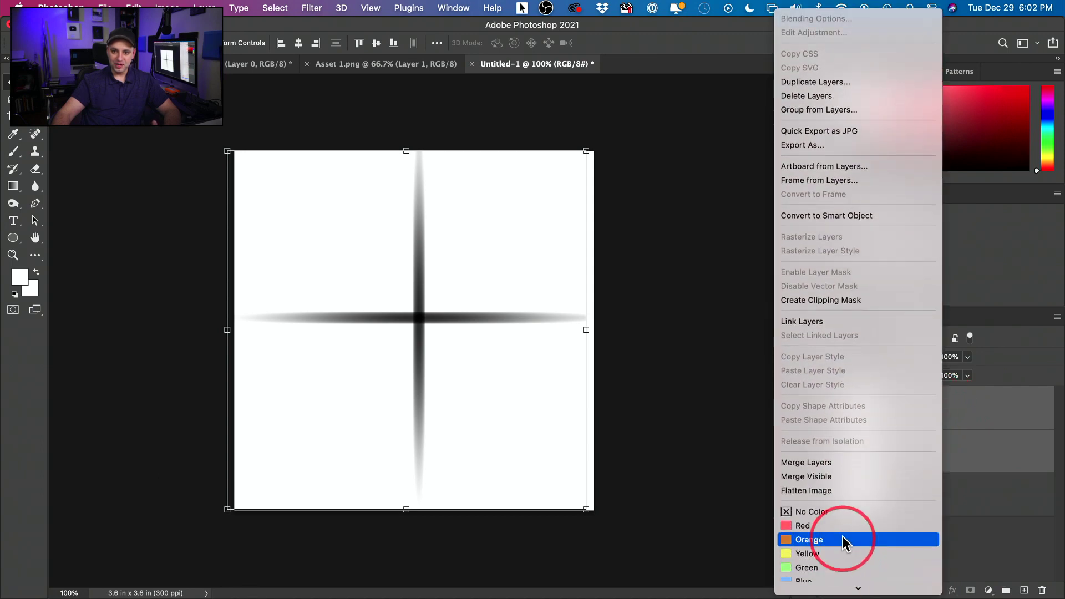
pyautogui.click(797, 463)
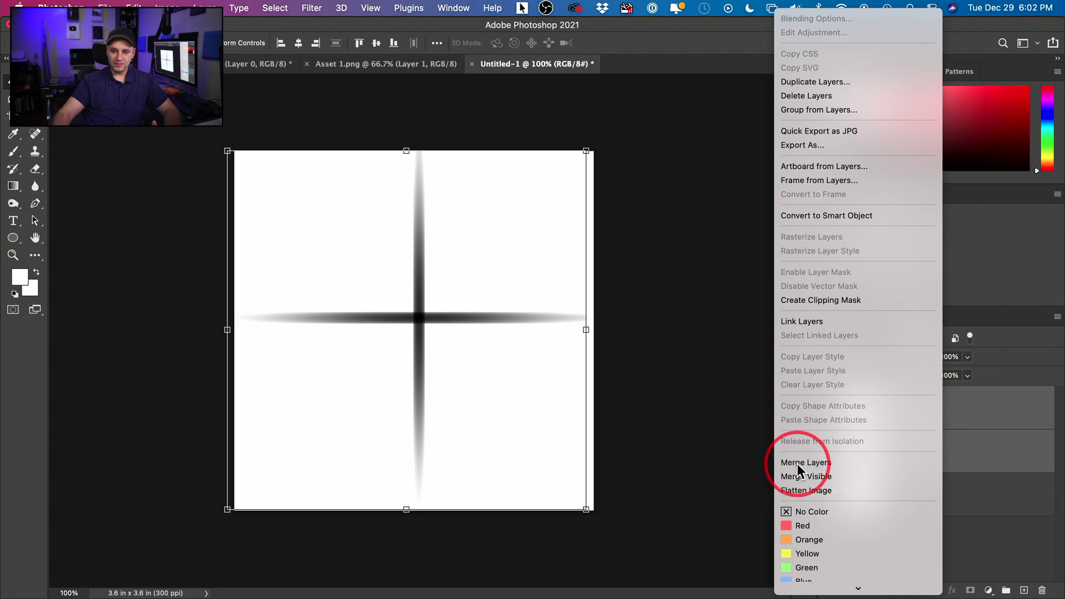
pyautogui.click(828, 409)
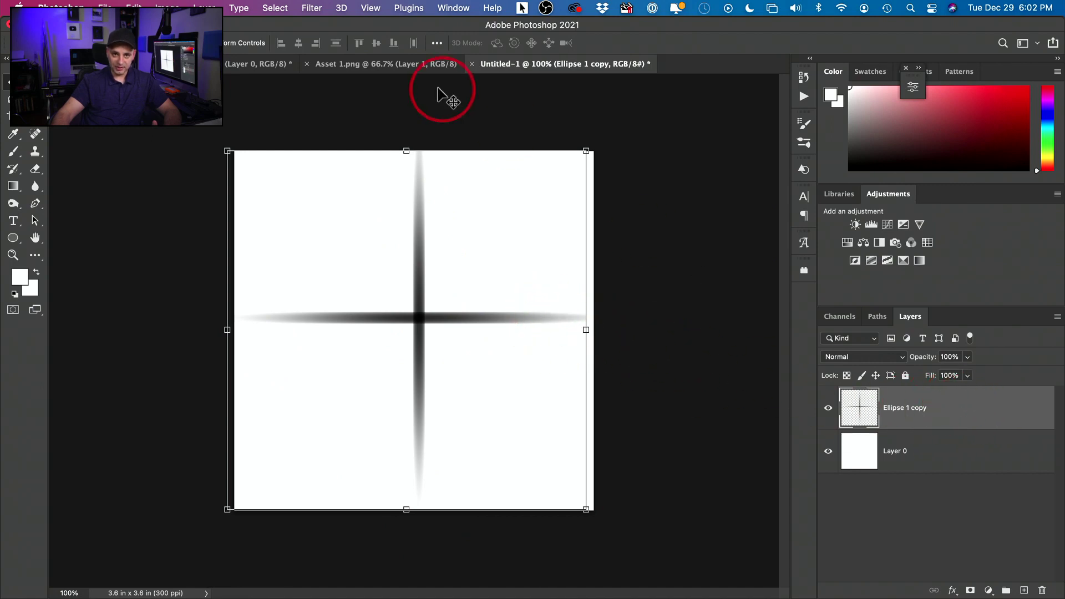
# Apply a Gaussian Blur with an 8.0 px radius to the Ellipse 1 copy cross
pyautogui.click(312, 9)
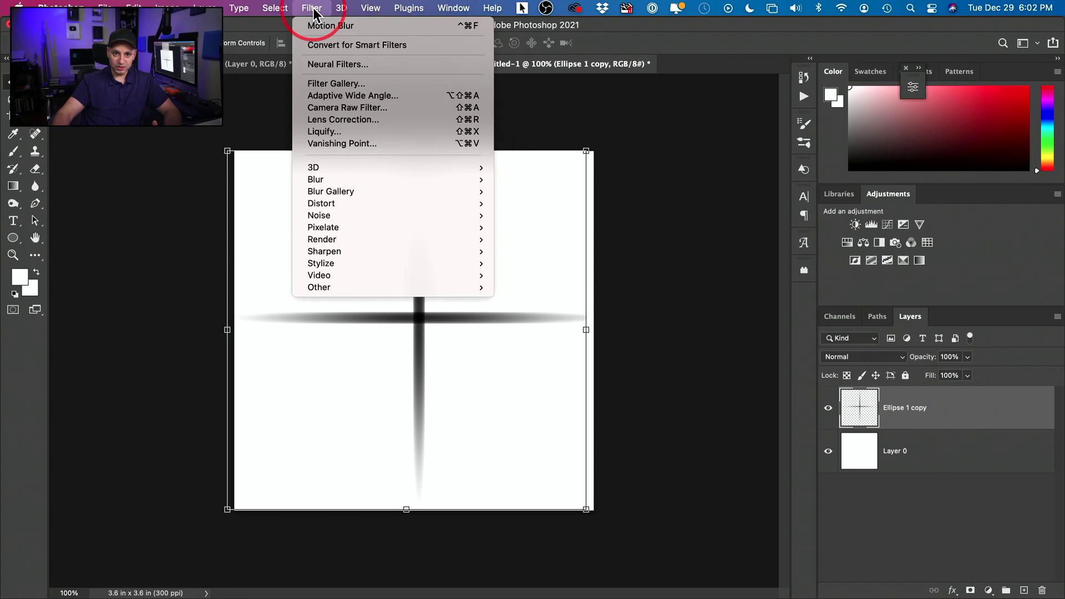
pyautogui.moveTo(331, 179)
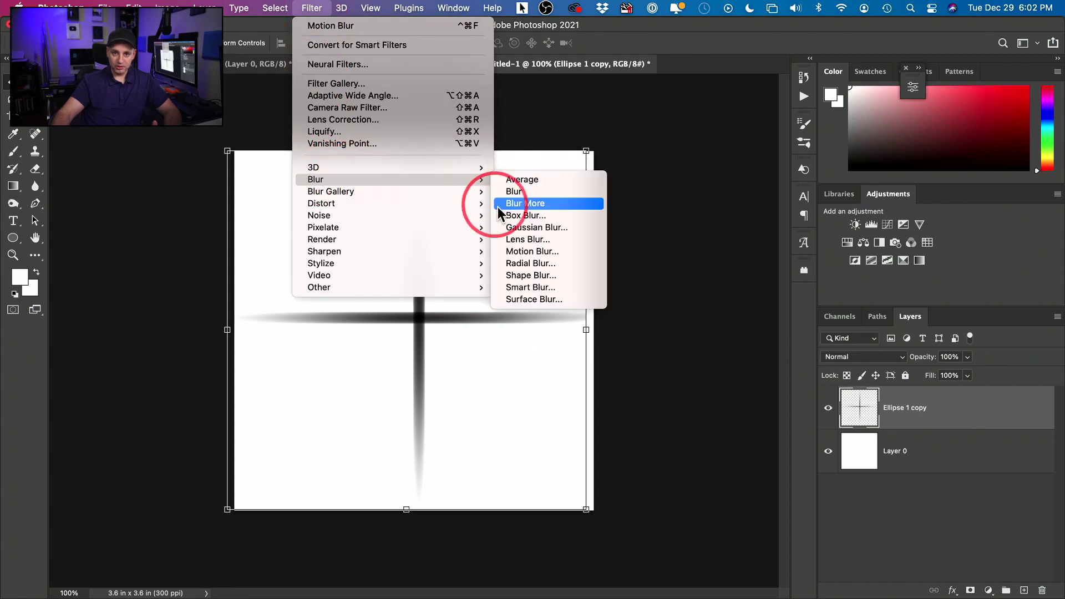
pyautogui.click(531, 226)
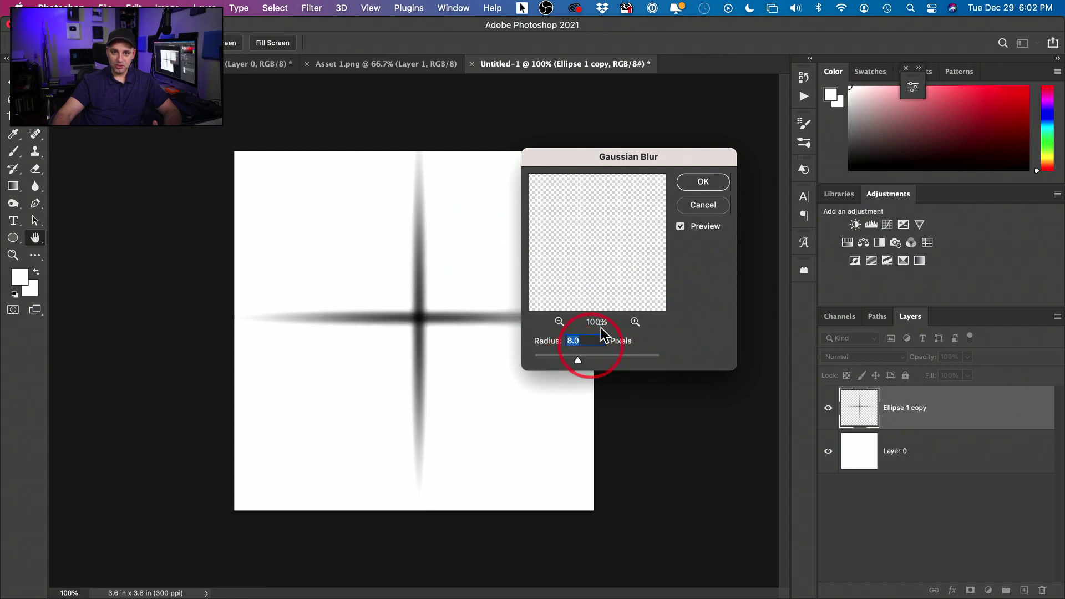
pyautogui.click(703, 182)
pyautogui.press('v')
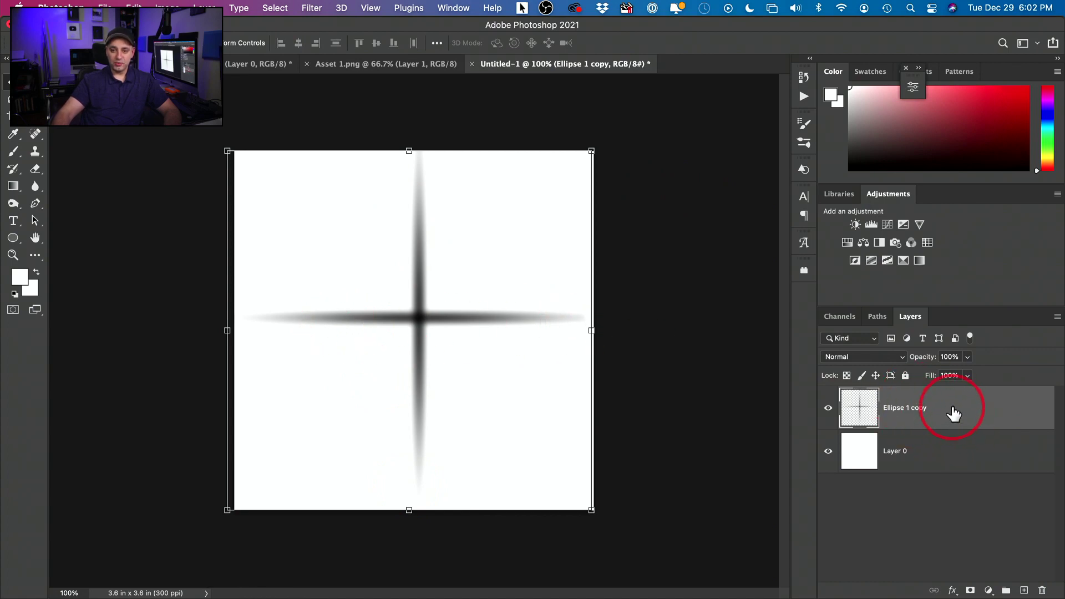
# Duplicate the blurred cross and shrink the copy to about half size, centred on the original
pyautogui.moveTo(947, 406); pyautogui.dragTo(1023, 590)
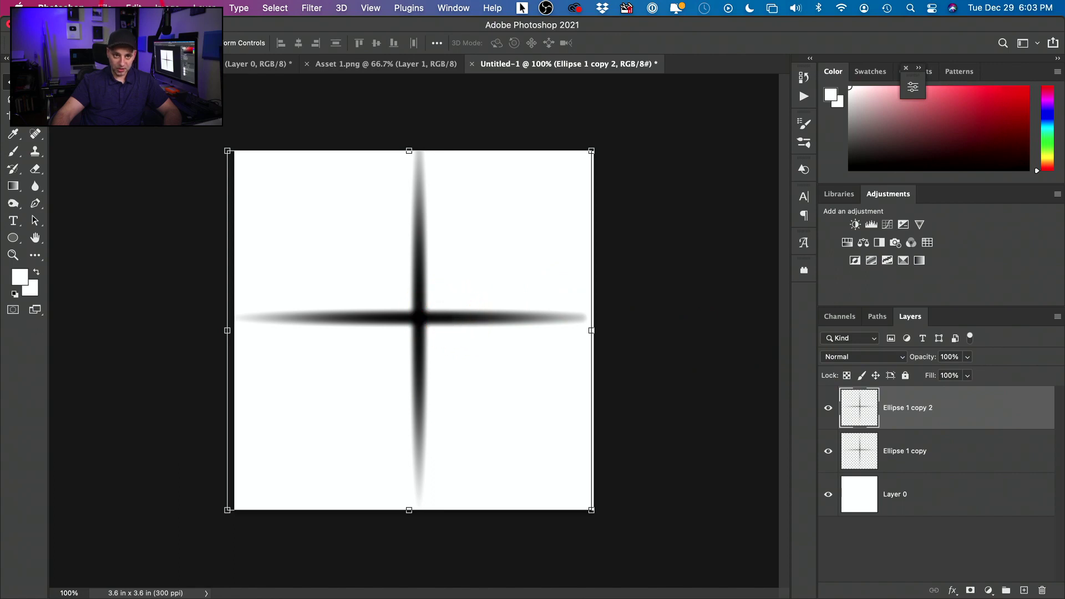
pyautogui.click(134, 8)
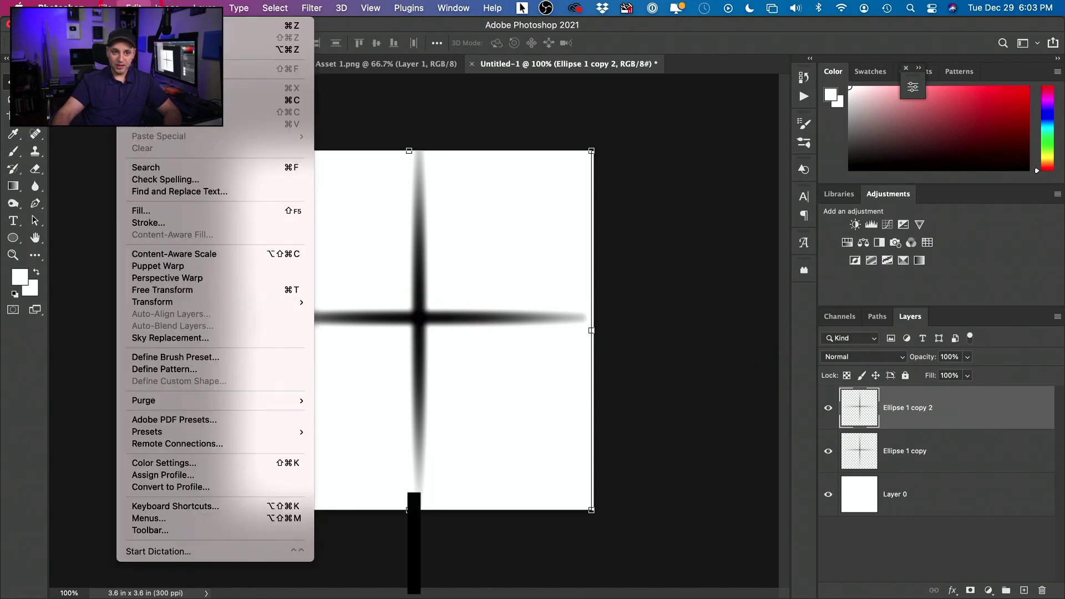
pyautogui.click(181, 290)
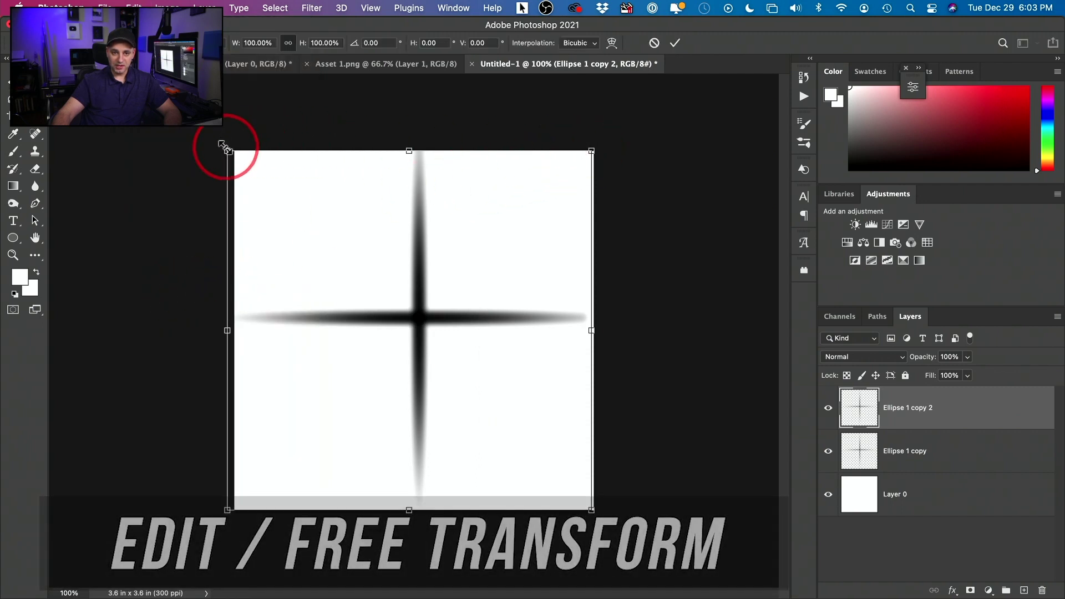
pyautogui.moveTo(227, 151); pyautogui.dragTo(398, 319)
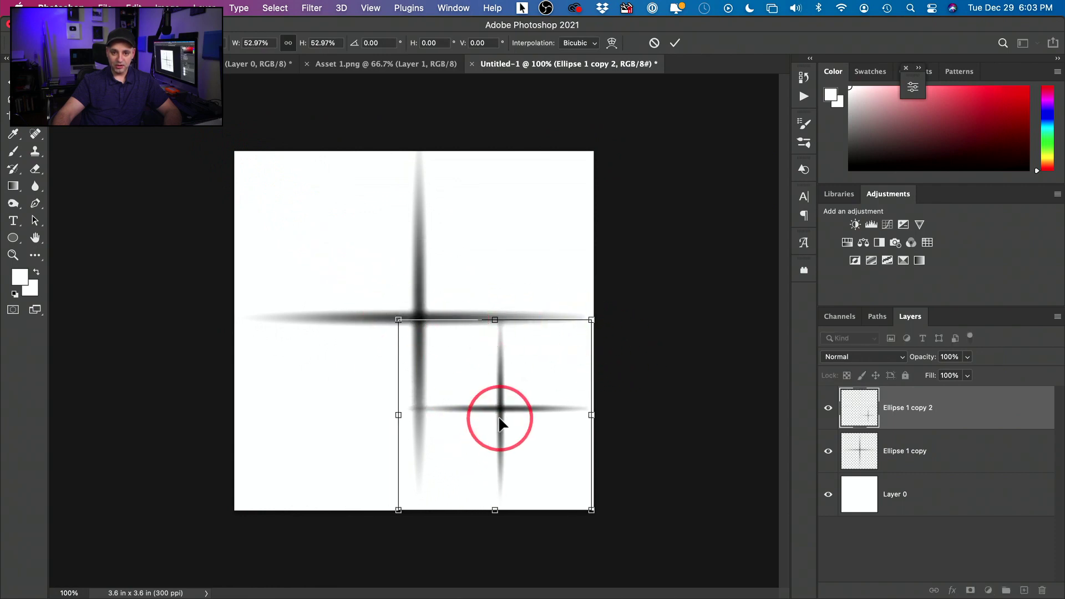
pyautogui.moveTo(503, 417); pyautogui.dragTo(421, 327)
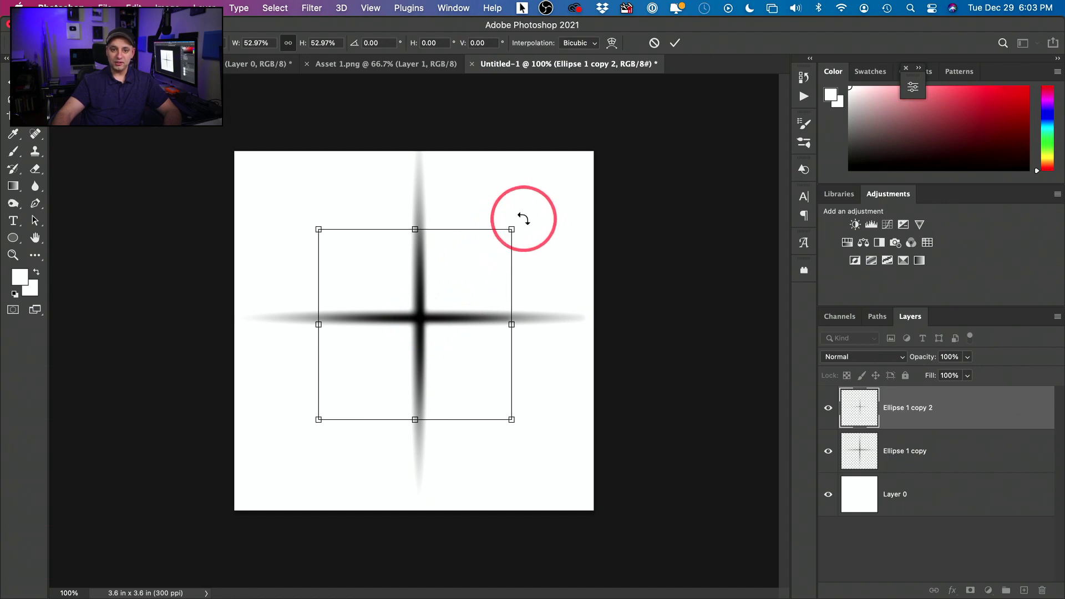
# Rotate the small cross about -39° onto the diagonals, nudge it into place, and commit
pyautogui.moveTo(523, 221); pyautogui.dragTo(432, 196)
pyautogui.moveTo(412, 310); pyautogui.dragTo(414, 315)
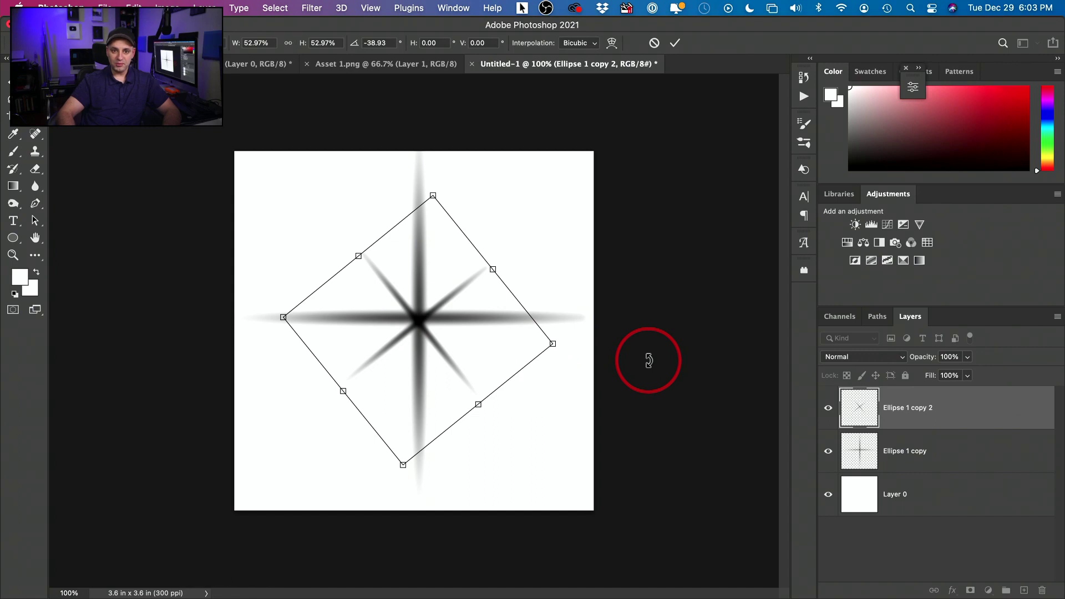
pyautogui.hotkey('shift', 'Up')
pyautogui.hotkey('shift', 'Up')
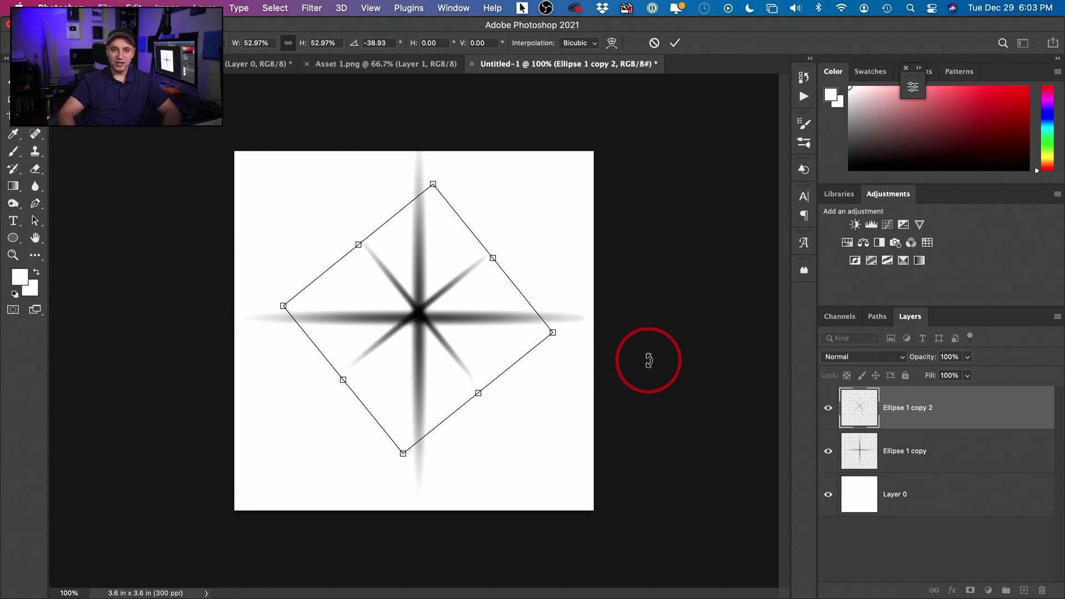
pyautogui.press('Up')
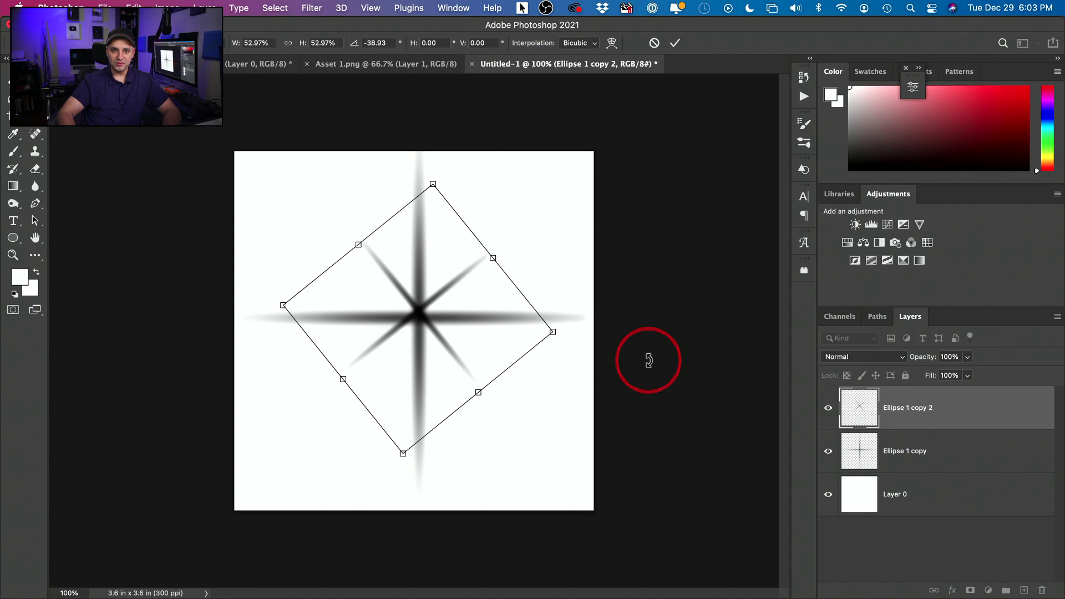
pyautogui.hotkey('shift', 'Down')
pyautogui.press('Down')
pyautogui.press('Down')
pyautogui.press('Down')
pyautogui.press('Down')
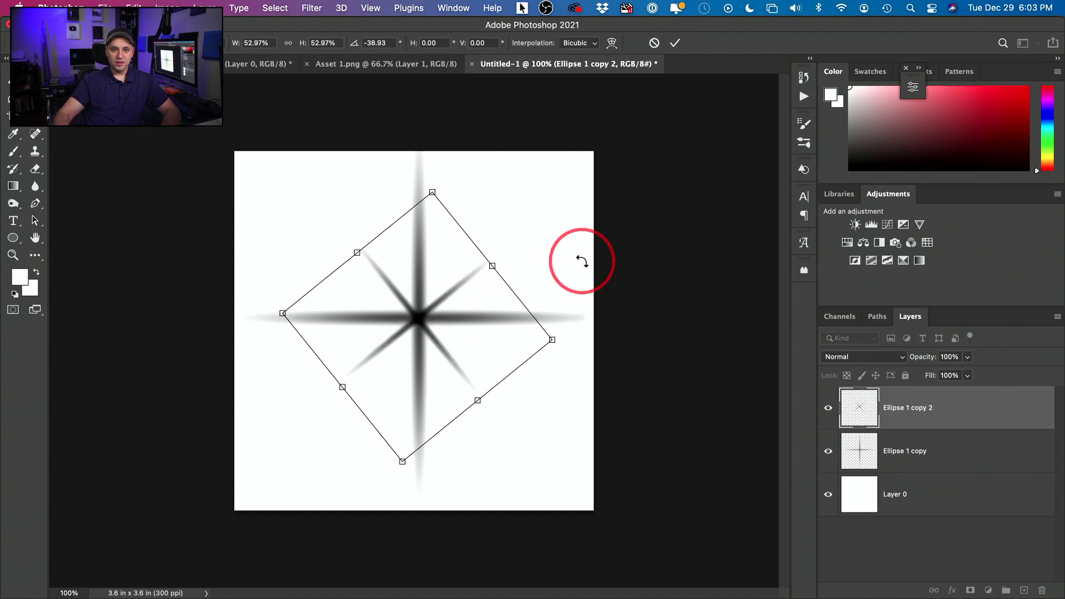
pyautogui.click(673, 42)
pyautogui.click(459, 435)
pyautogui.click(480, 416)
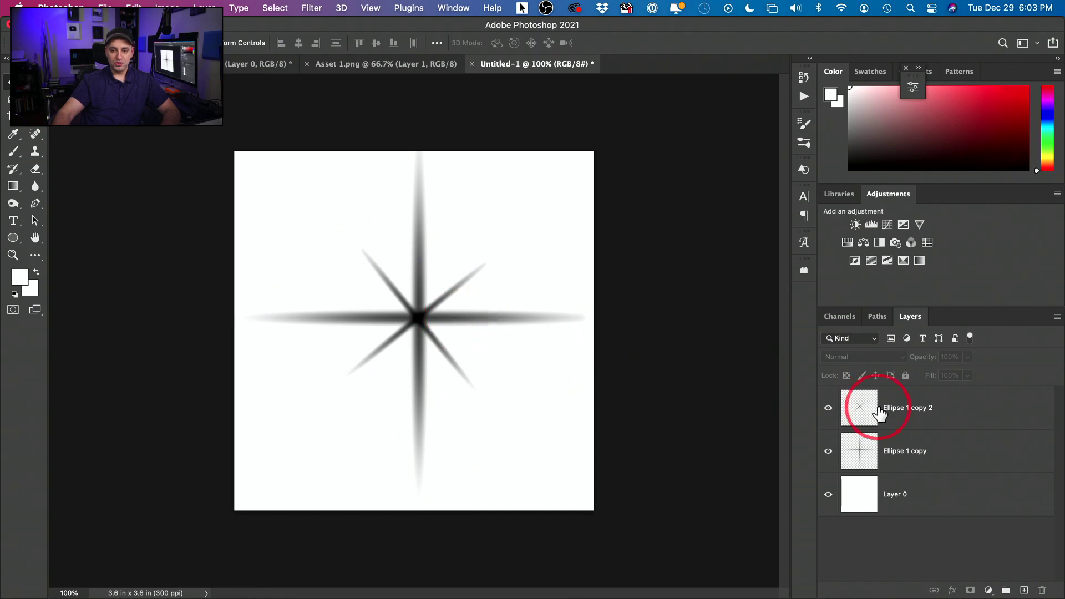
# Merge Ellipse 1 copy 2 with Ellipse 1 copy, then toggle visibility to check the eight-ray star
pyautogui.click(958, 422)
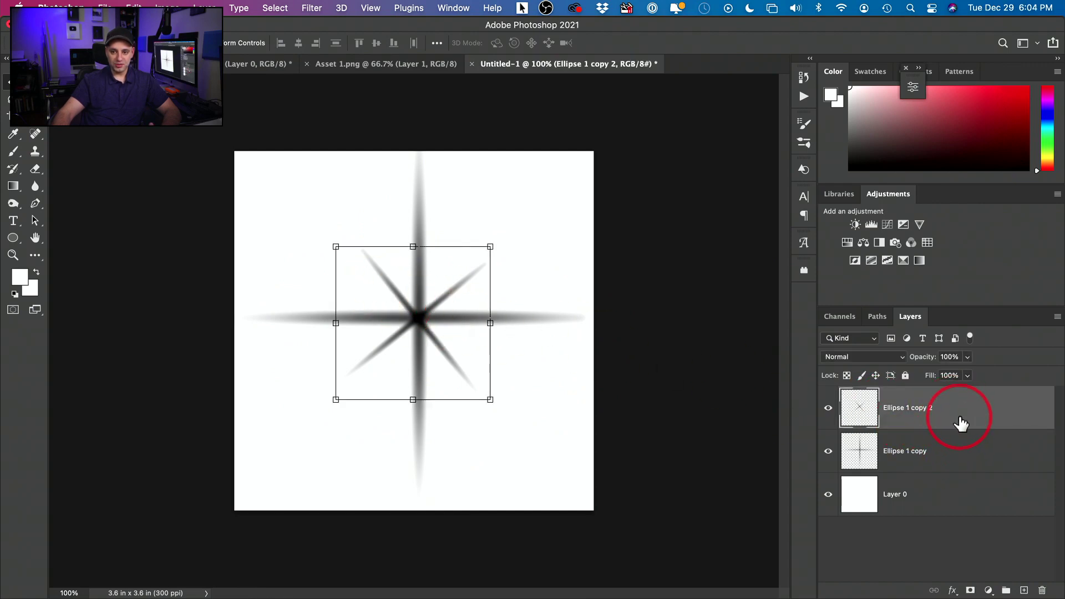
pyautogui.keyDown('shift'); pyautogui.click(958, 457); pyautogui.keyUp('shift')
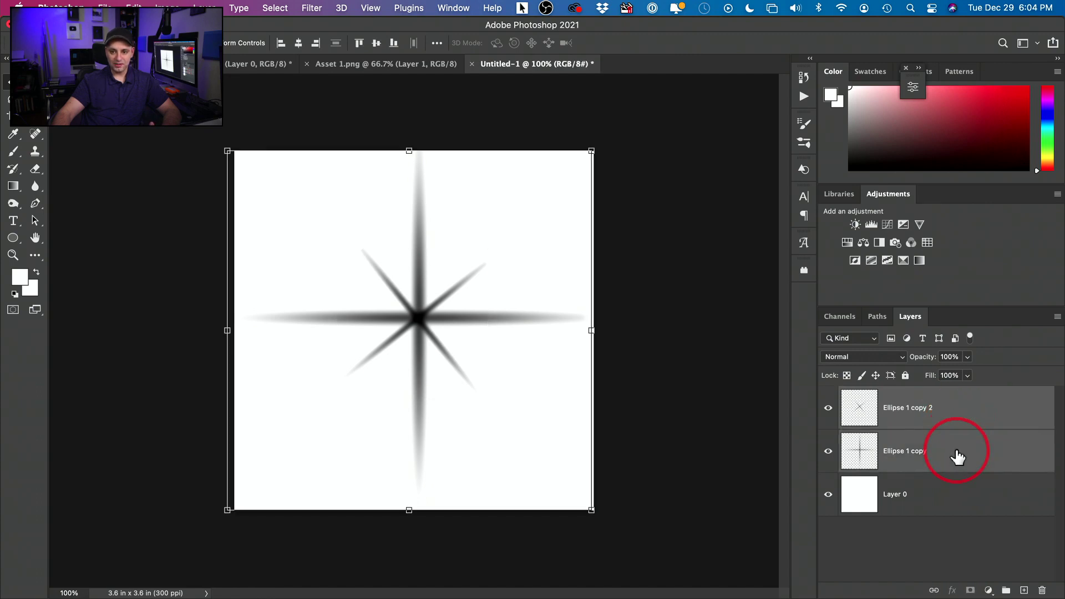
pyautogui.rightClick(948, 405)
pyautogui.moveTo(864, 595)
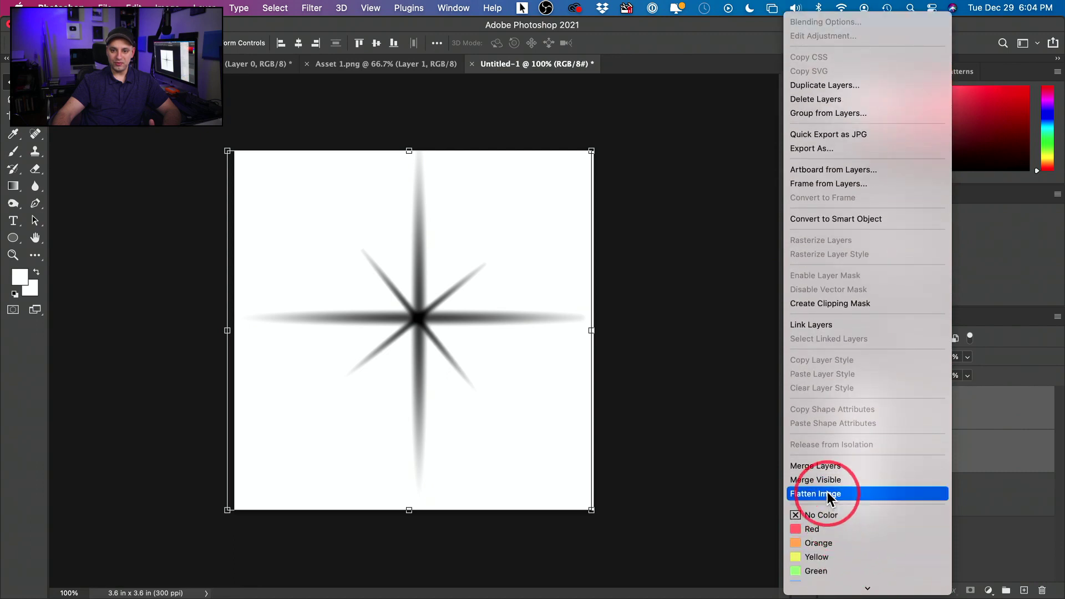
pyautogui.click(826, 468)
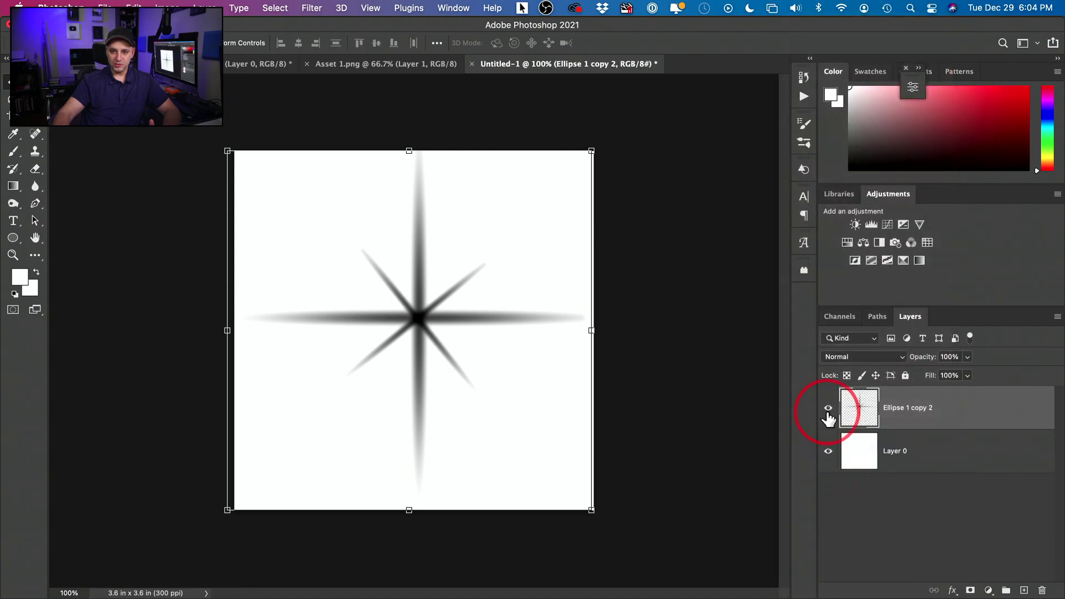
pyautogui.click(828, 409)
pyautogui.click(828, 409)
pyautogui.click(828, 409)
pyautogui.click(828, 409)
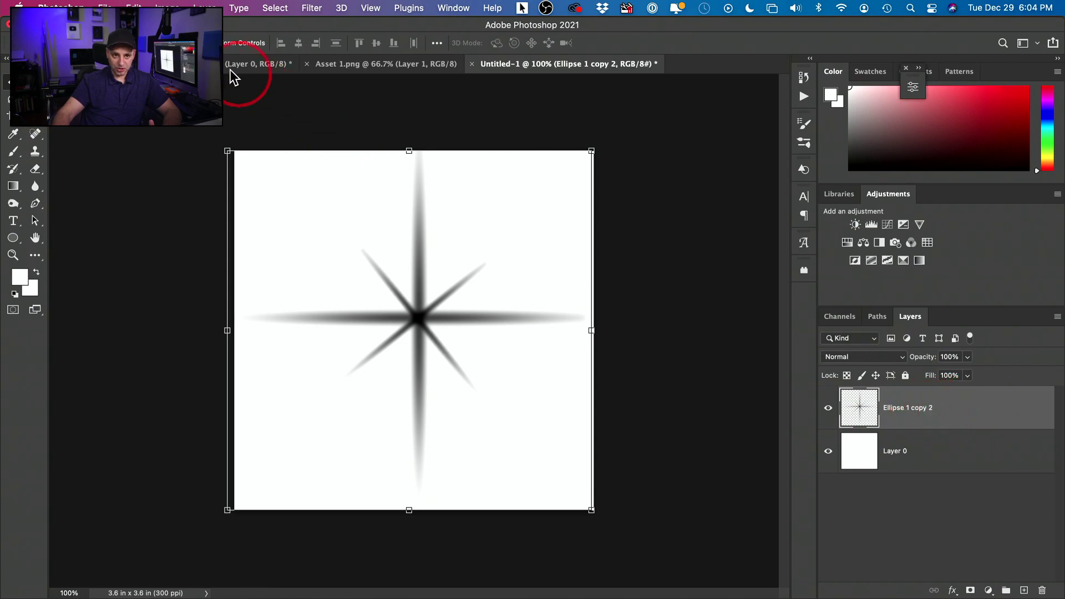
# Define the star as the SPARKLE DIAMOND brush preset, test a stroke, and undo it
pyautogui.click(131, 6)
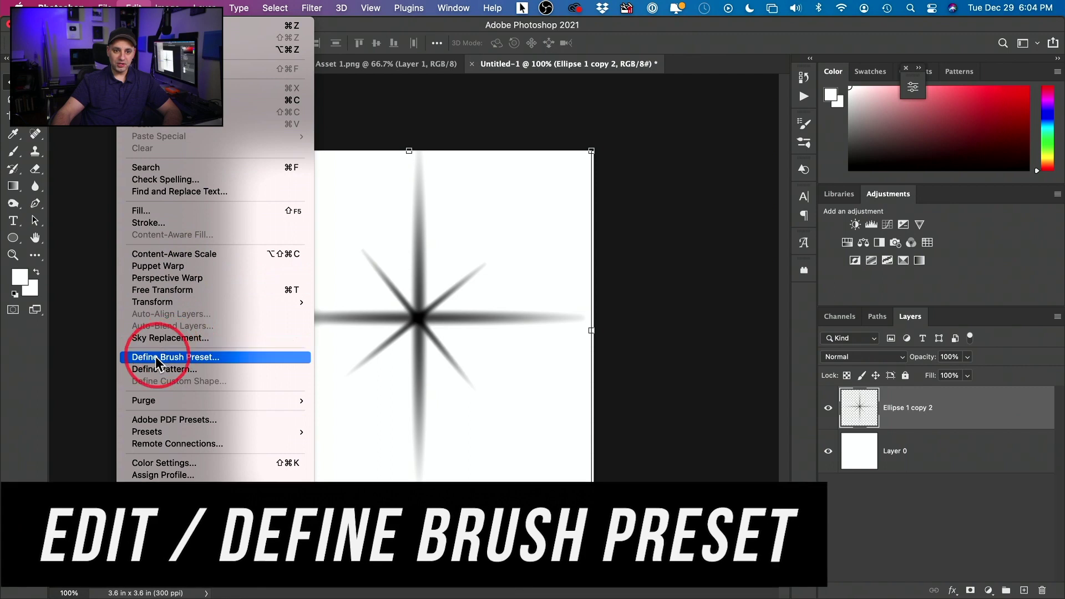
pyautogui.click(208, 356)
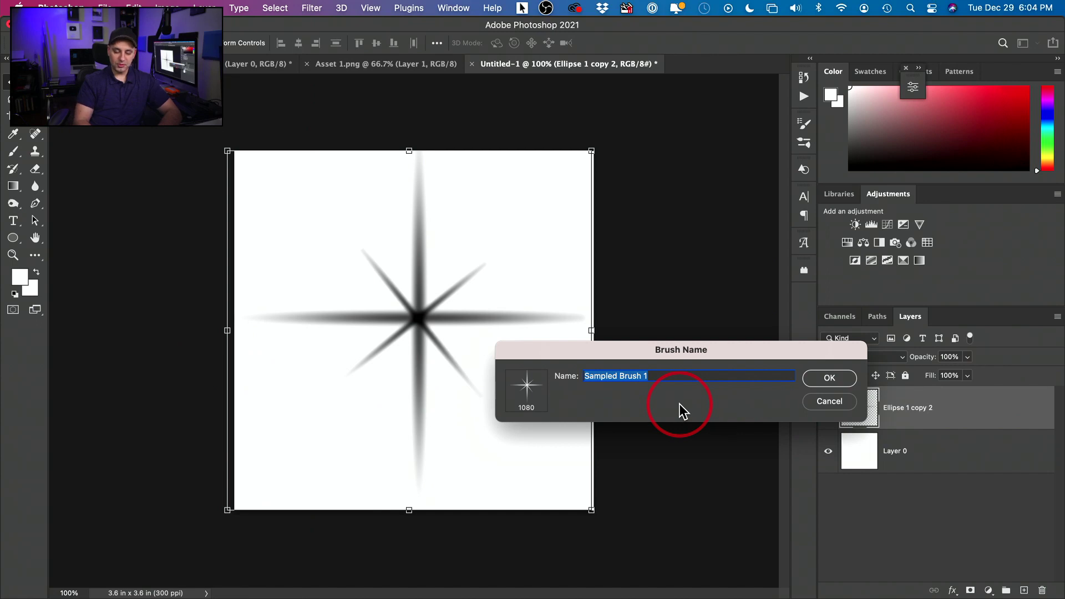
pyautogui.write('SPARKLE DIAMOND')
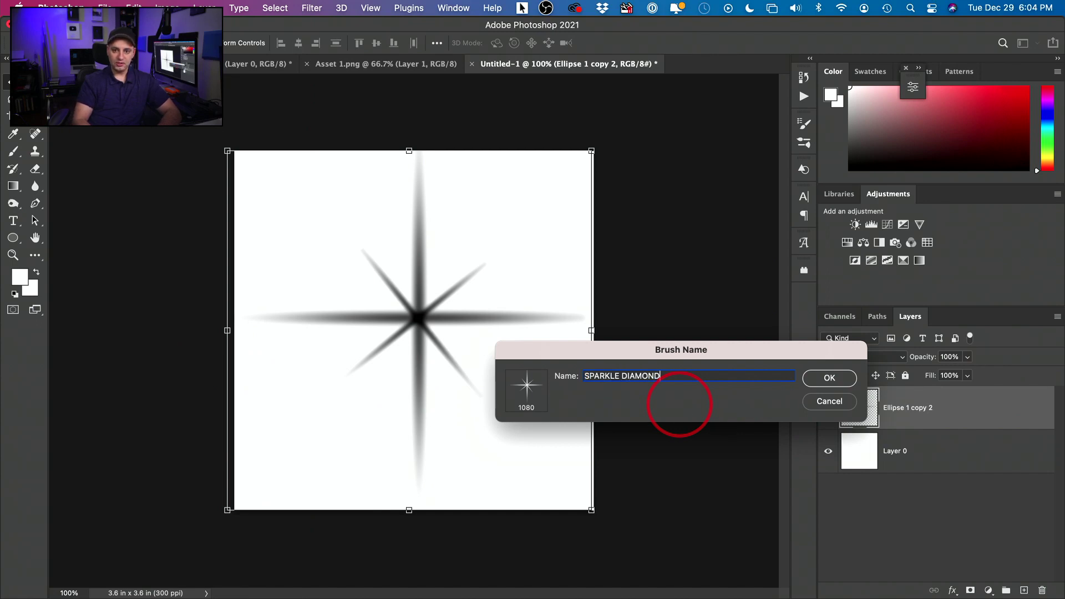
pyautogui.click(837, 381)
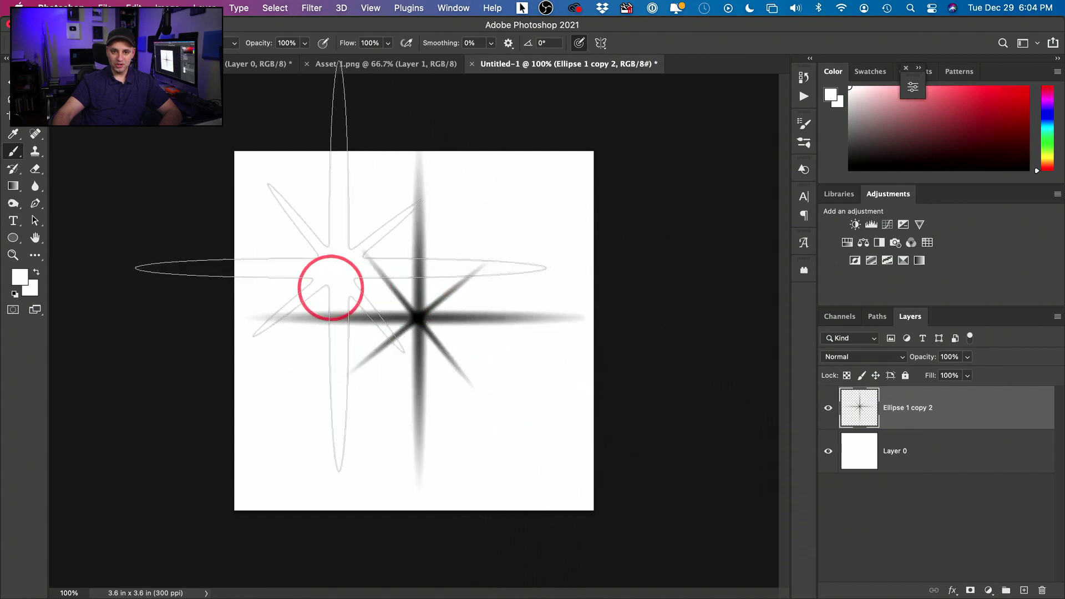
pyautogui.click(338, 274)
pyautogui.press('super+z')
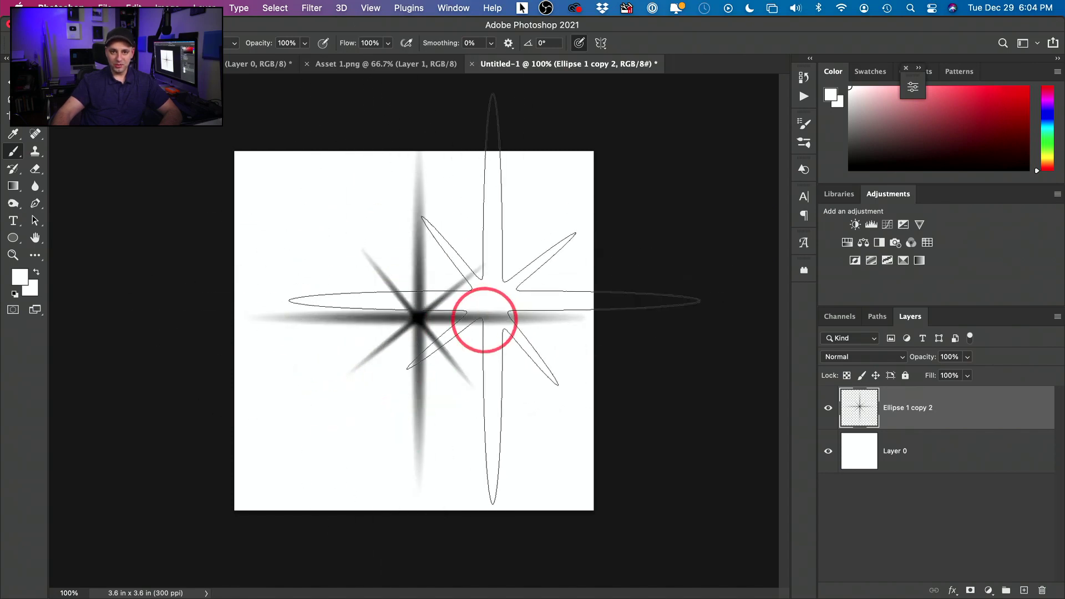
# Close the Untitled-1 star document, discarding its changes
pyautogui.click(471, 64)
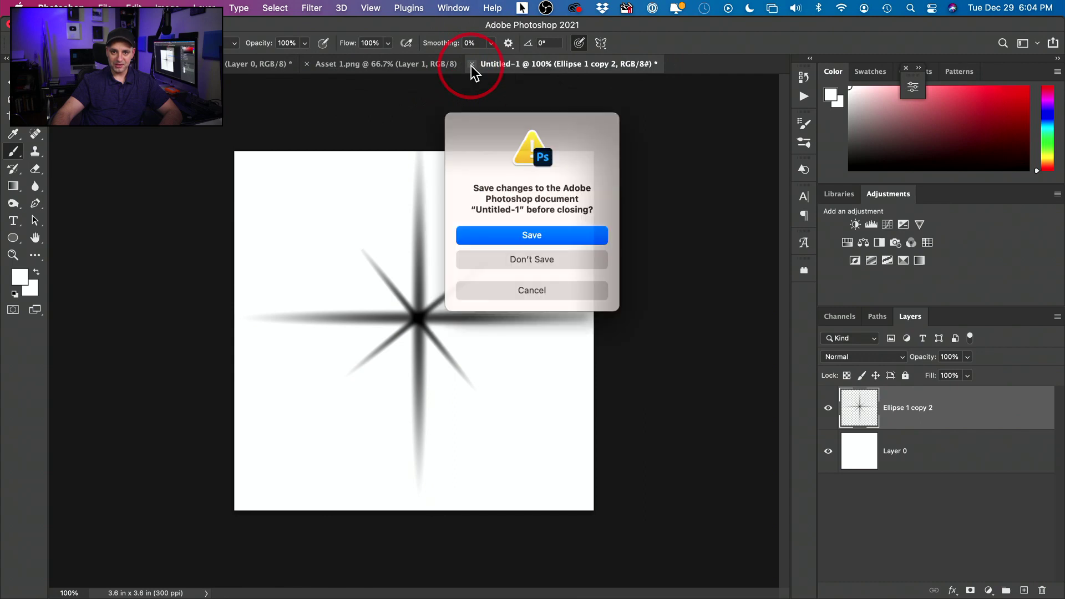
pyautogui.click(526, 256)
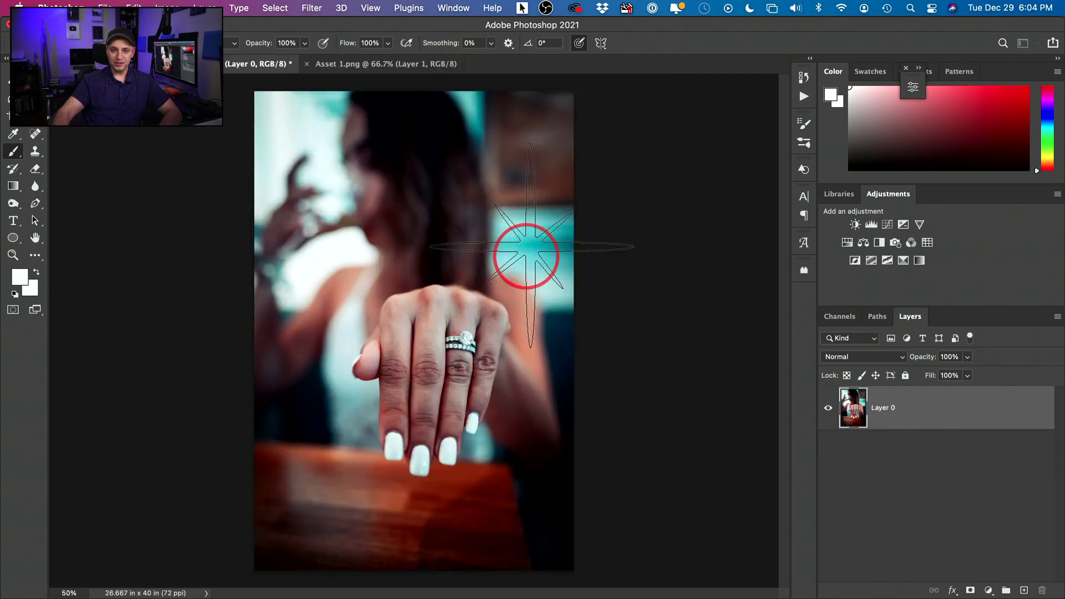
# Set the foreground colour to white and the SPARKLE DIAMOND brush size to 178 px
pyautogui.click(19, 275)
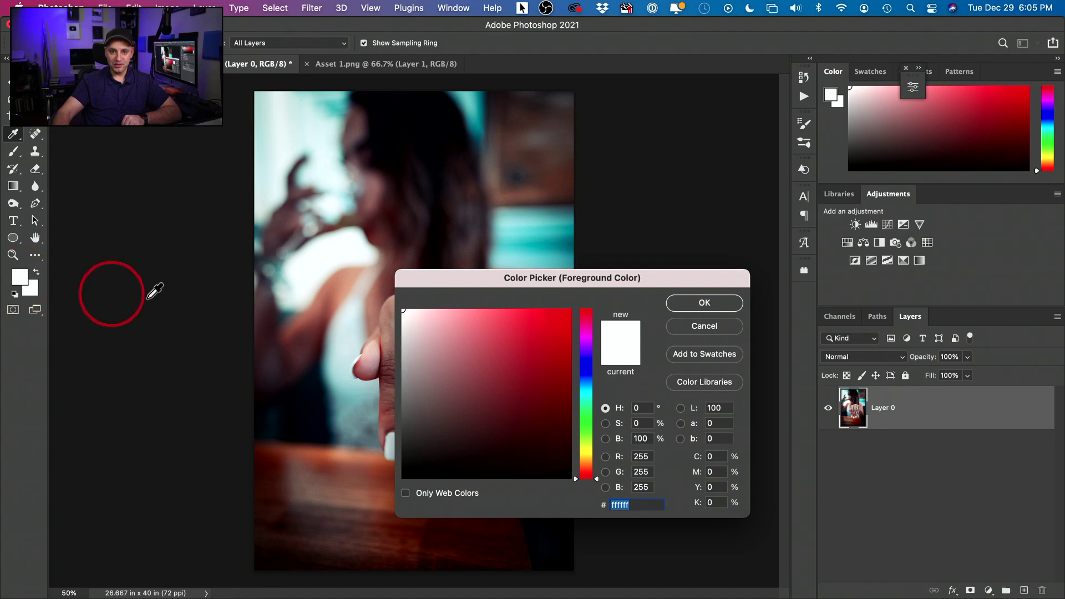
pyautogui.click(687, 305)
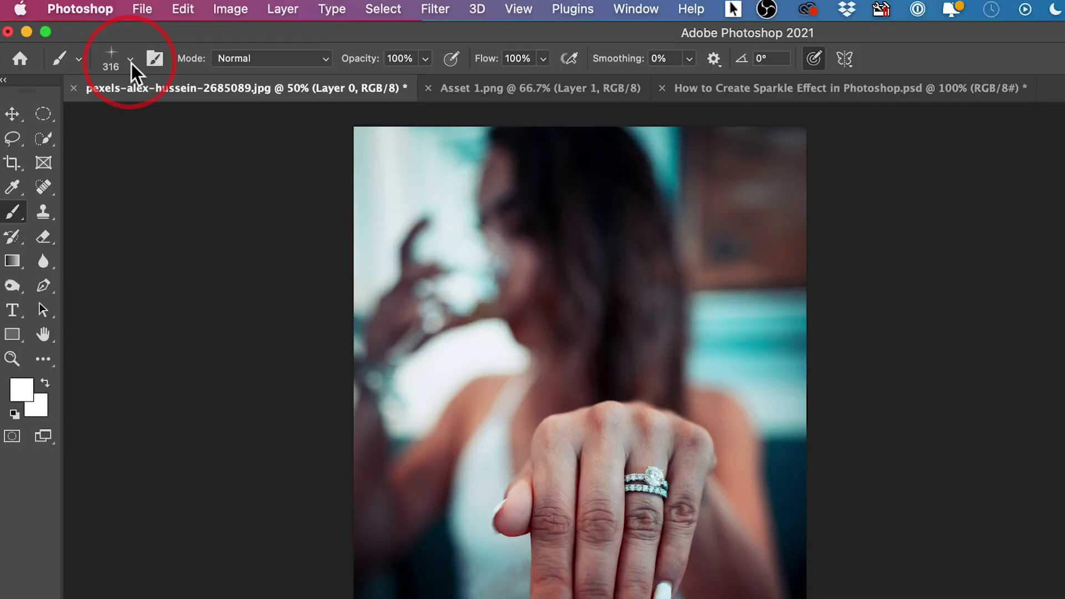
pyautogui.click(97, 47)
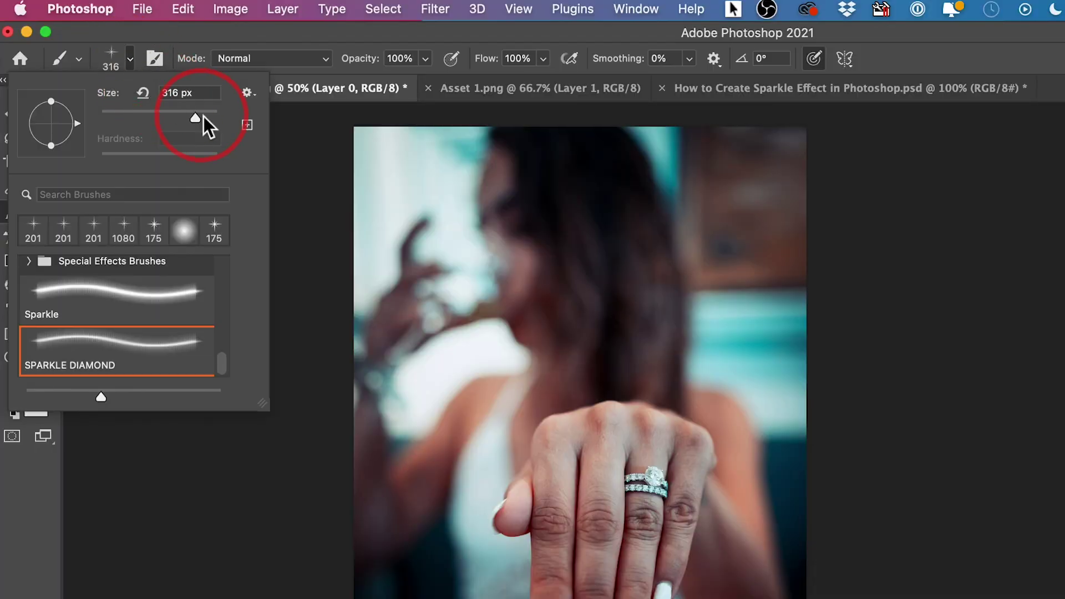
pyautogui.moveTo(198, 117); pyautogui.dragTo(192, 117)
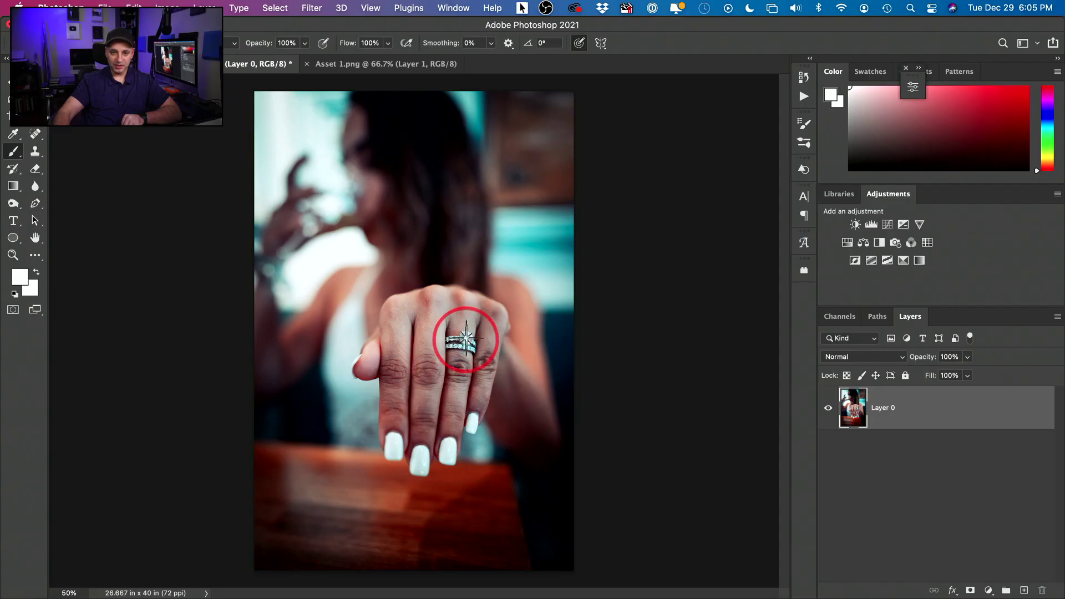
# Undo the sparkle stamped directly on the photo and add a new empty layer above it
pyautogui.click(466, 337)
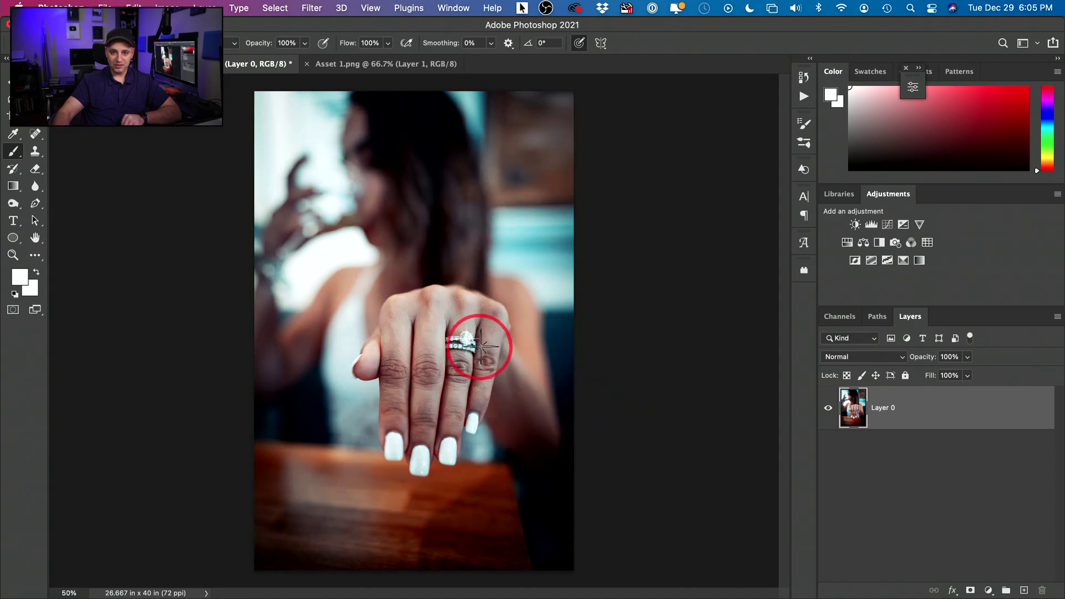
pyautogui.press('super+z')
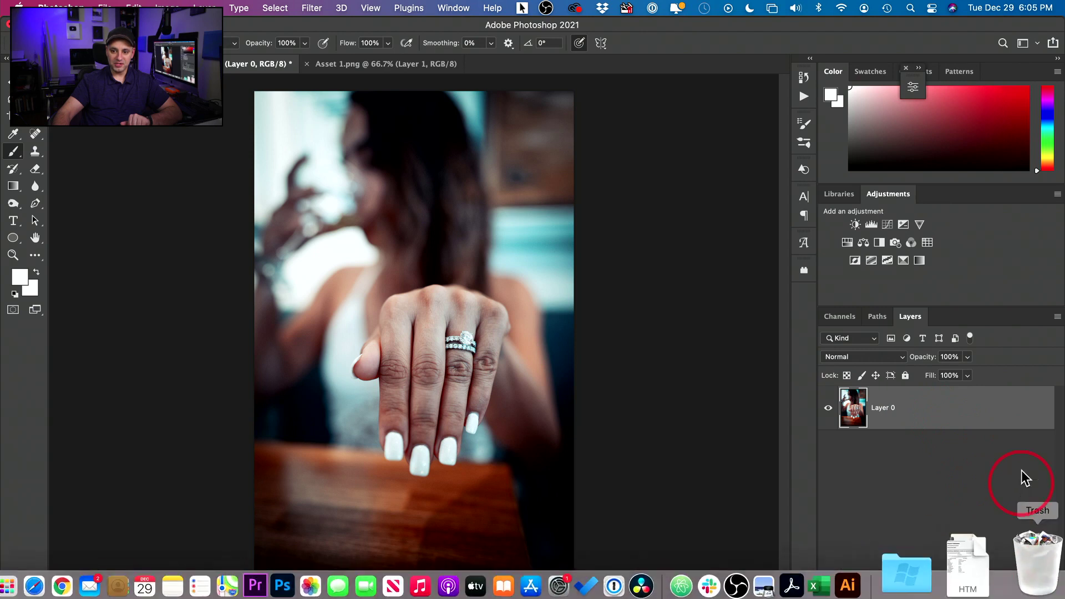
pyautogui.click(1025, 591)
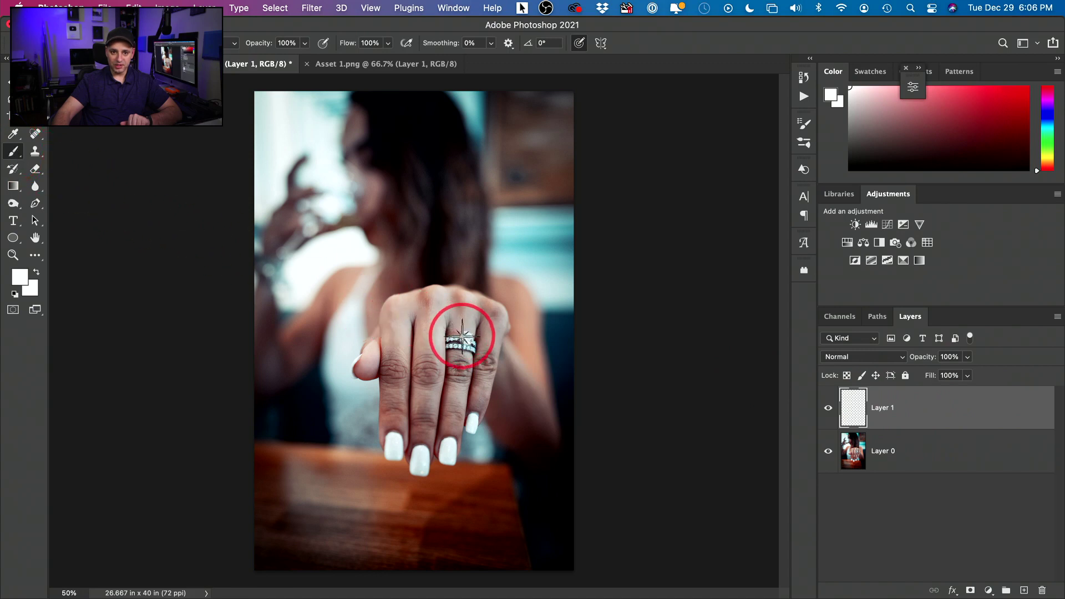
# Stamp a white sparkle on the ring's diamond in Layer 1 and toggle its visibility to compare
pyautogui.click(467, 337)
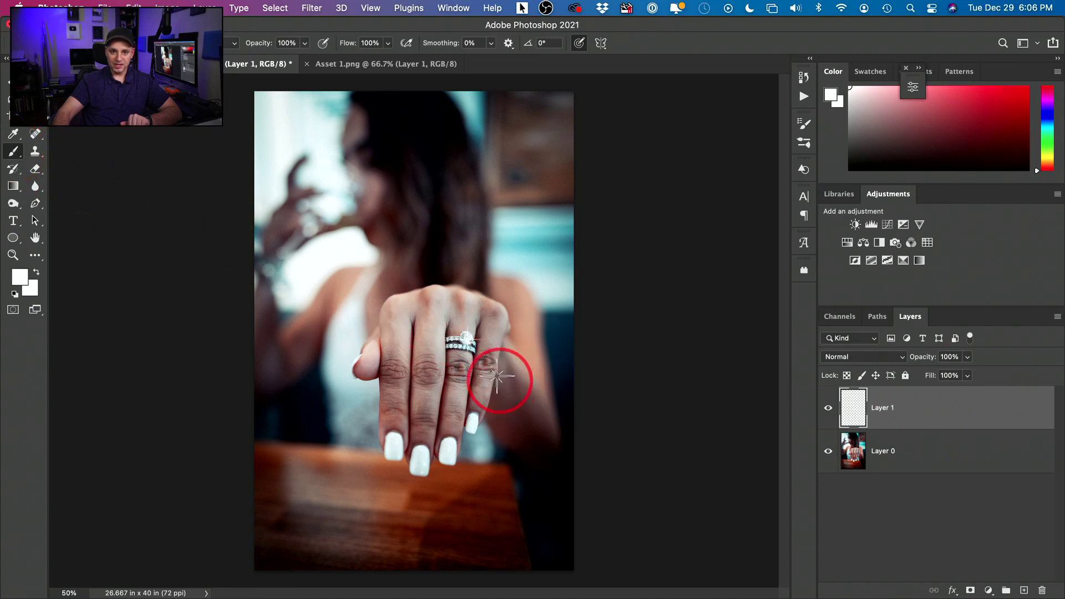
pyautogui.click(828, 411)
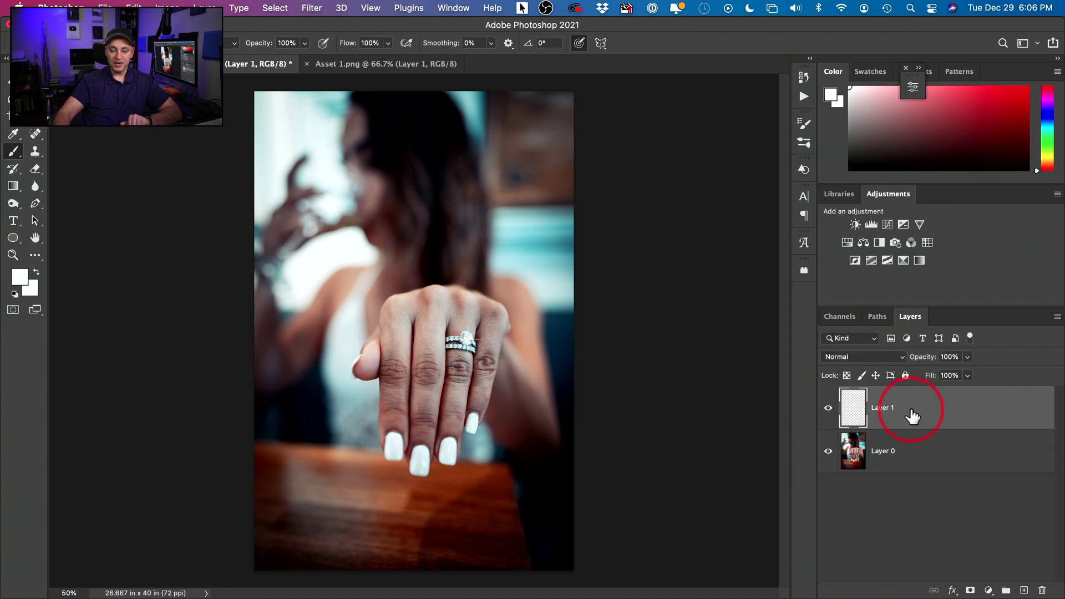
pyautogui.click(136, 7)
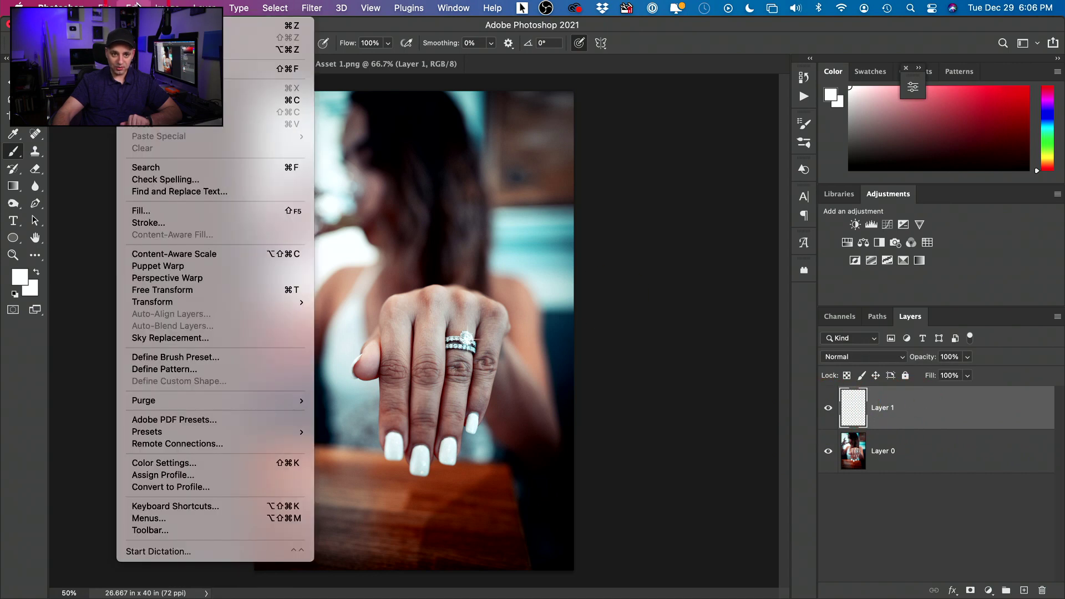
# Free-transform the sparkle to about 178% and 42° rotation, centred on the diamond, and commit
pyautogui.click(162, 289)
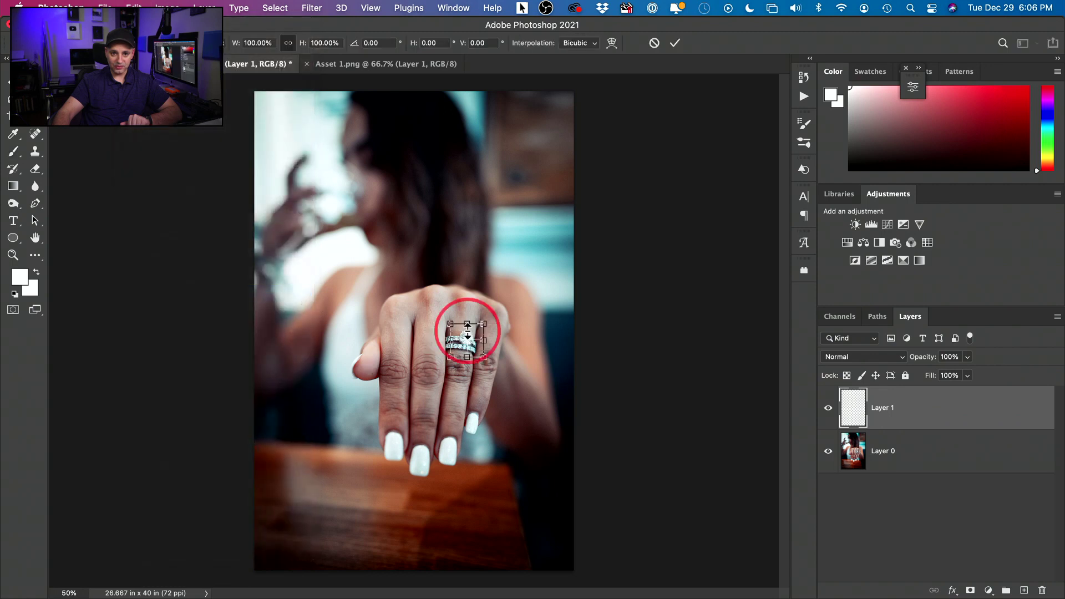
pyautogui.moveTo(492, 320); pyautogui.dragTo(471, 338)
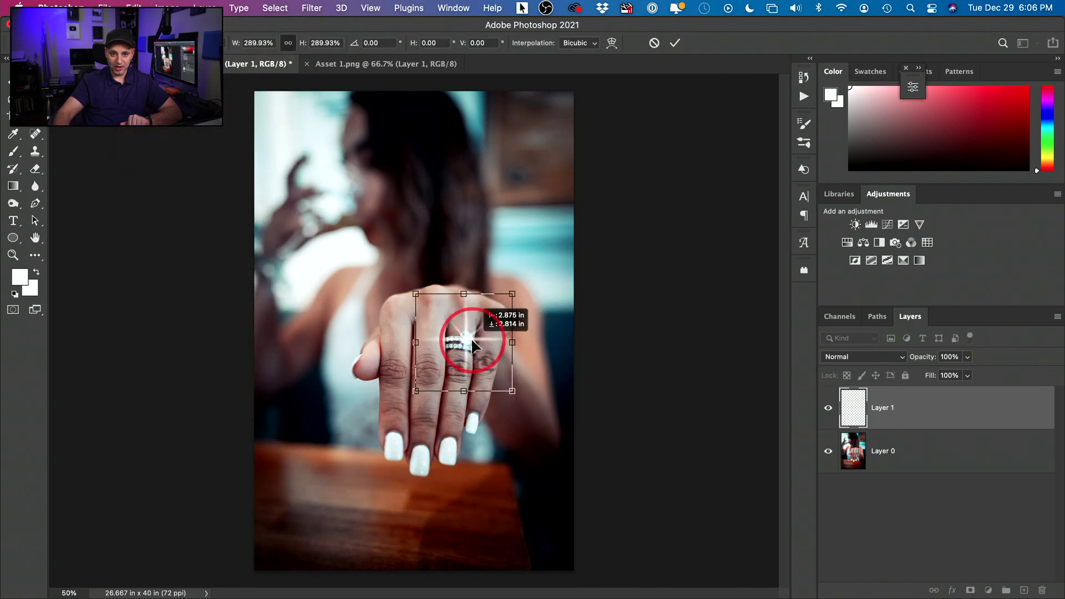
pyautogui.moveTo(523, 288); pyautogui.dragTo(466, 339)
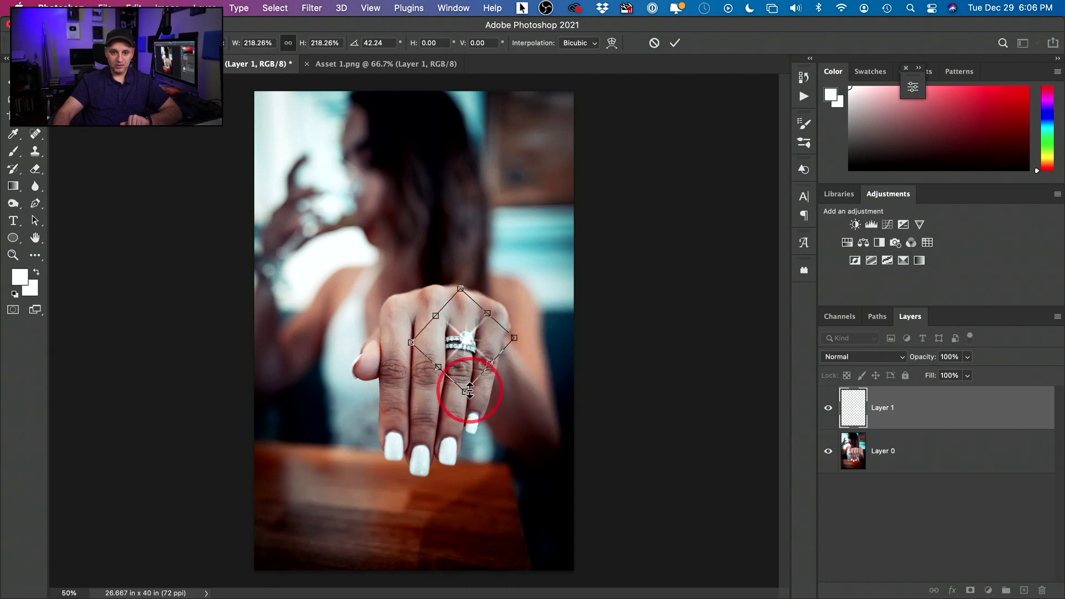
pyautogui.moveTo(465, 391); pyautogui.dragTo(466, 367)
pyautogui.moveTo(464, 328); pyautogui.dragTo(467, 342)
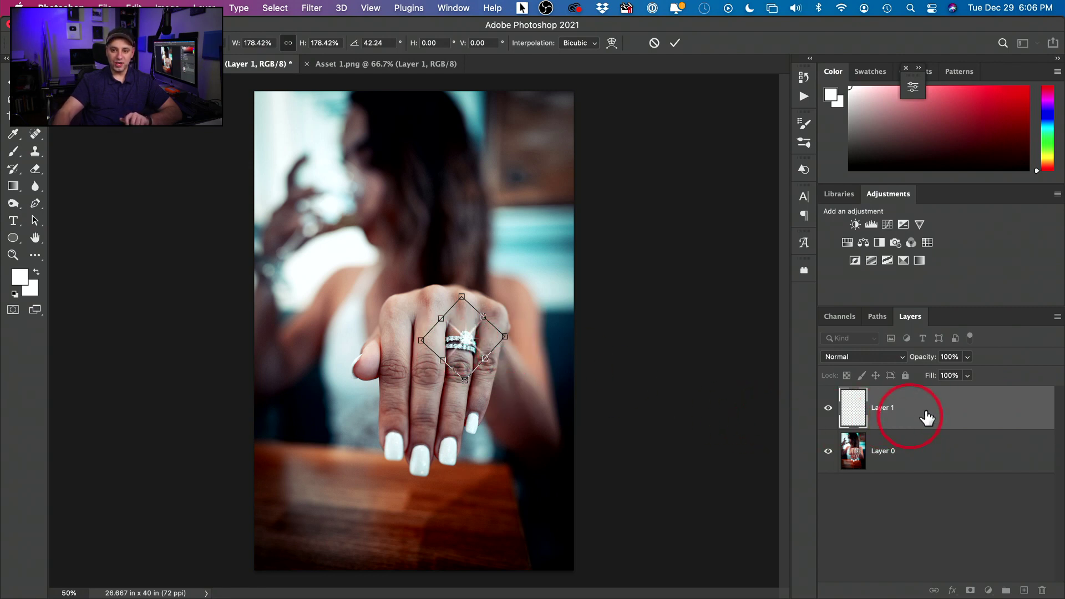
pyautogui.press('Return')
# Set Layer 1's blend mode to Lighten with 66% opacity
pyautogui.press('b')
pyautogui.click(860, 357)
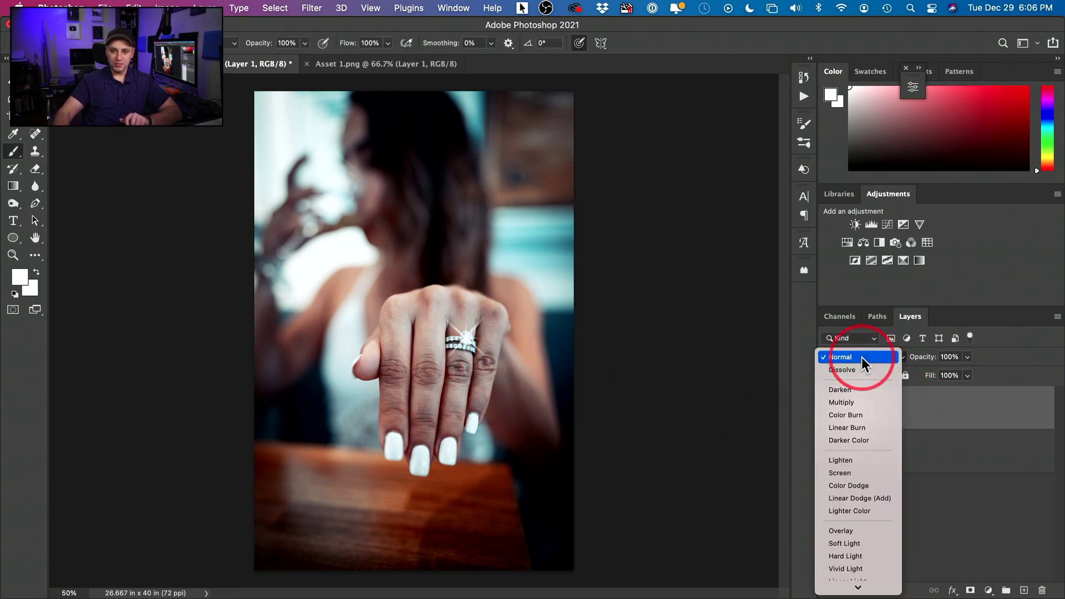
pyautogui.click(840, 460)
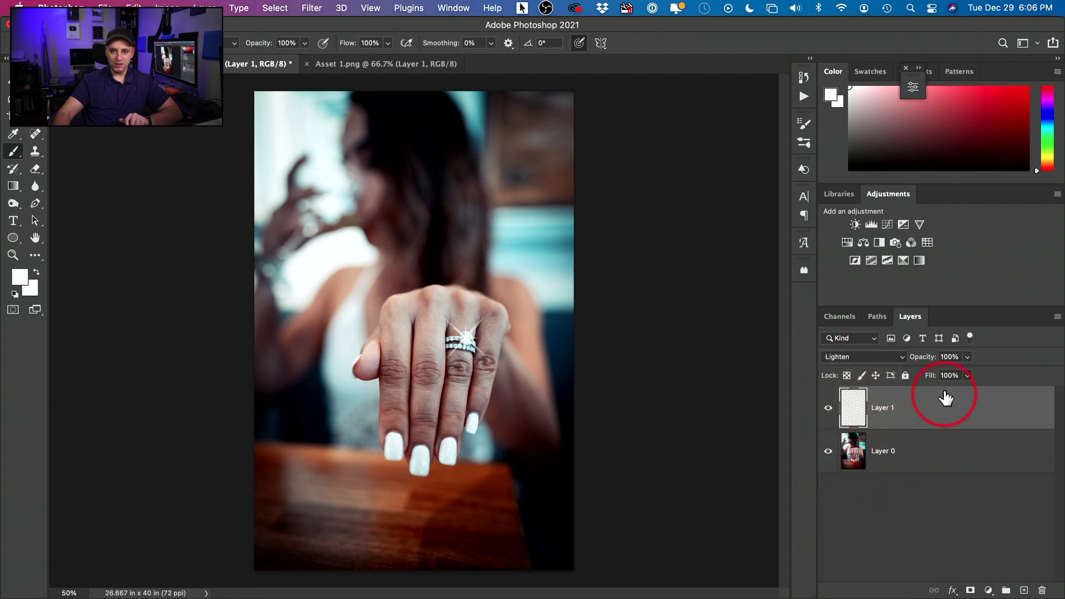
pyautogui.moveTo(967, 357); pyautogui.dragTo(941, 375)
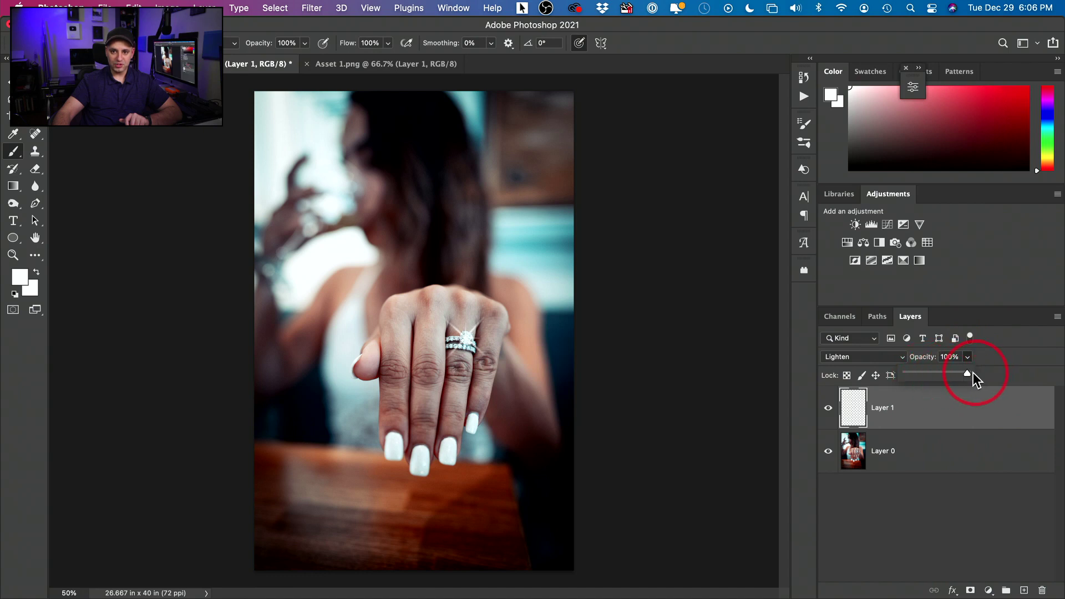
pyautogui.click(961, 357)
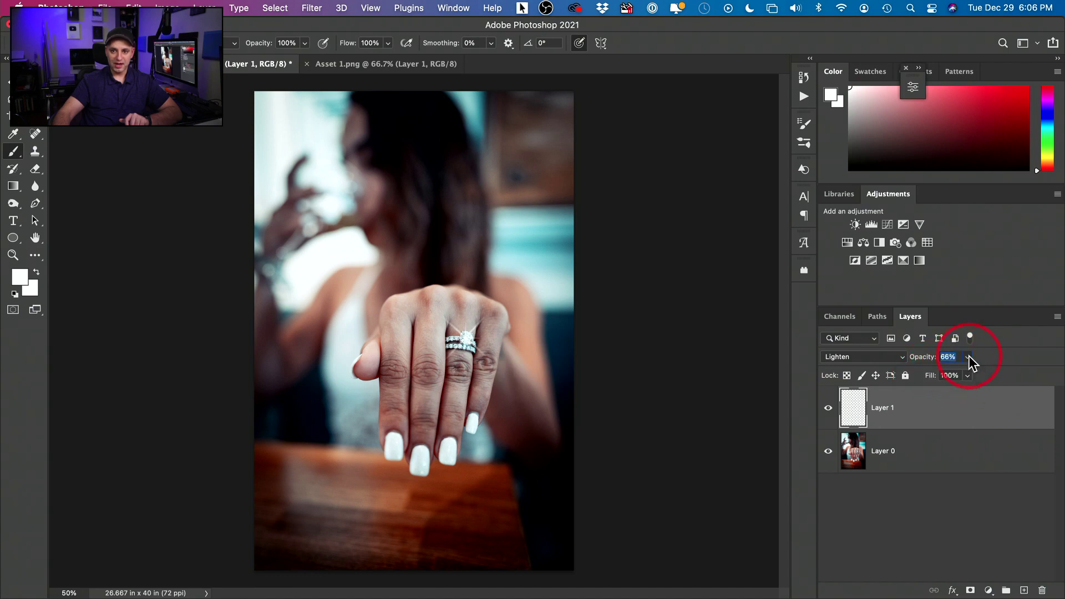
pyautogui.click(919, 517)
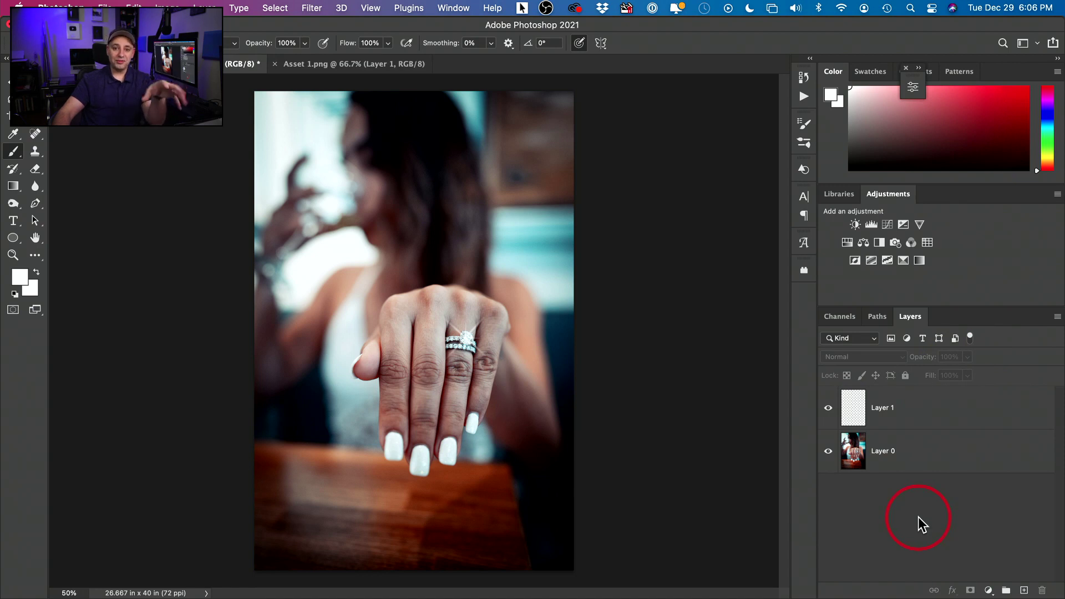
pyautogui.click(845, 406)
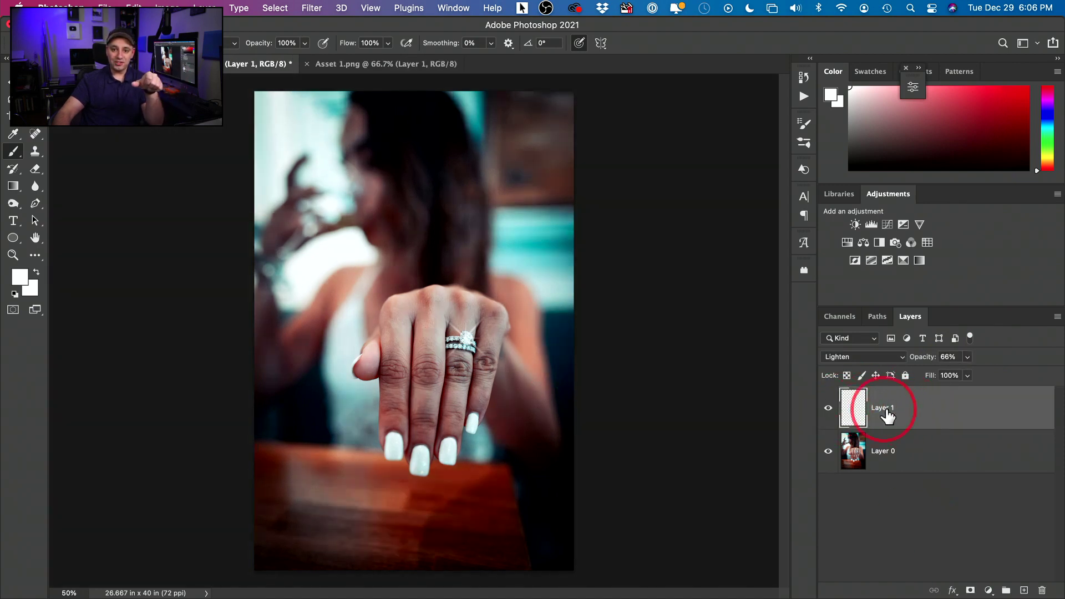
# Add an Outer Glow to Layer 1 with Screen blend mode at 53% opacity
pyautogui.doubleClick(936, 414)
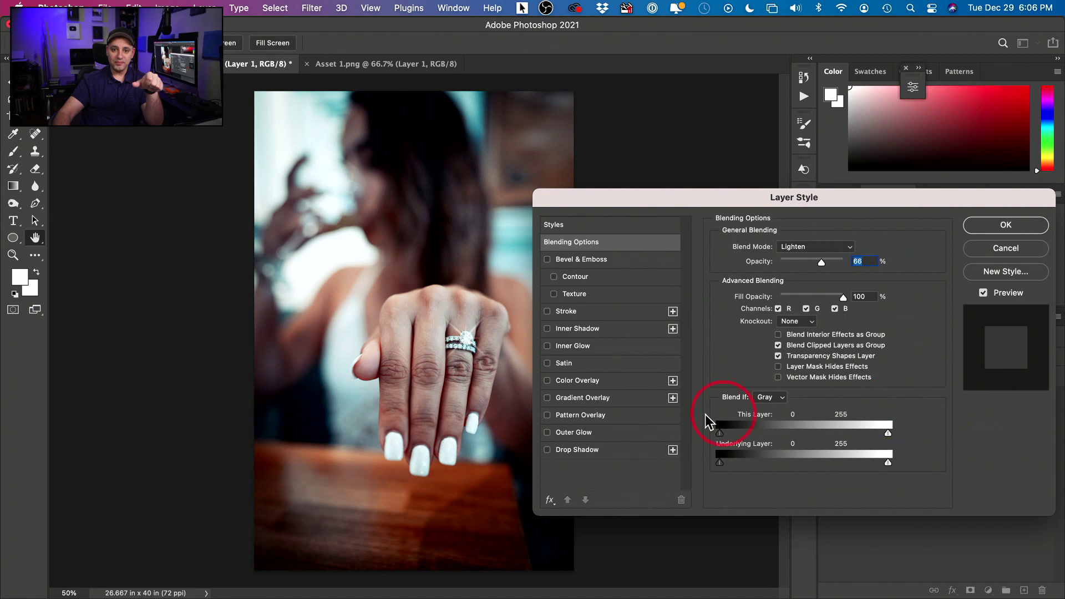
pyautogui.click(545, 433)
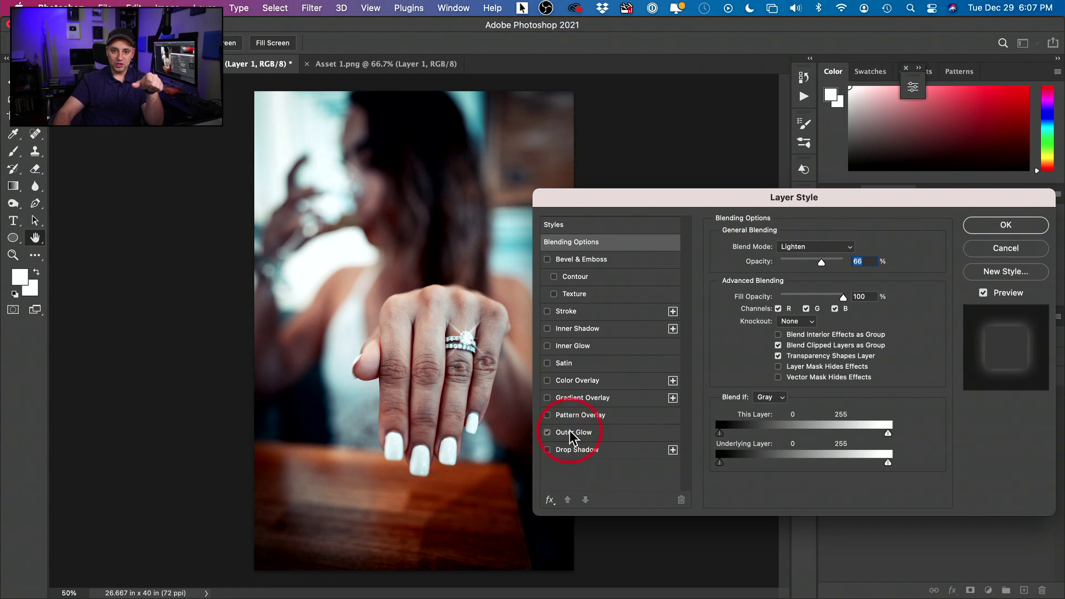
pyautogui.click(570, 430)
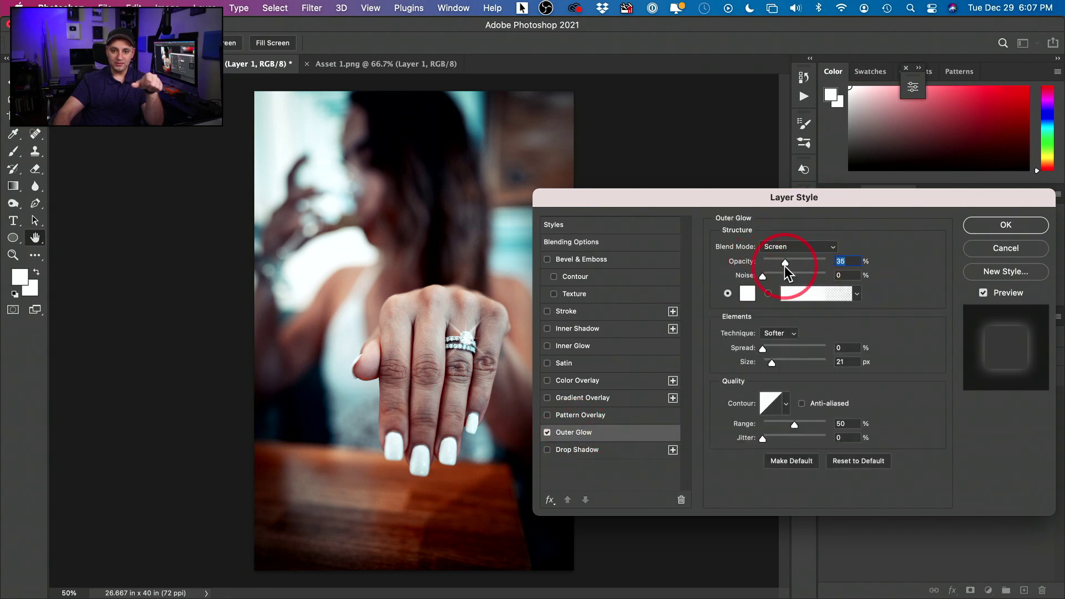
pyautogui.moveTo(787, 261)
pyautogui.mouseDown()
pyautogui.moveTo(807, 262)
pyautogui.moveTo(795, 262)
pyautogui.mouseUp()
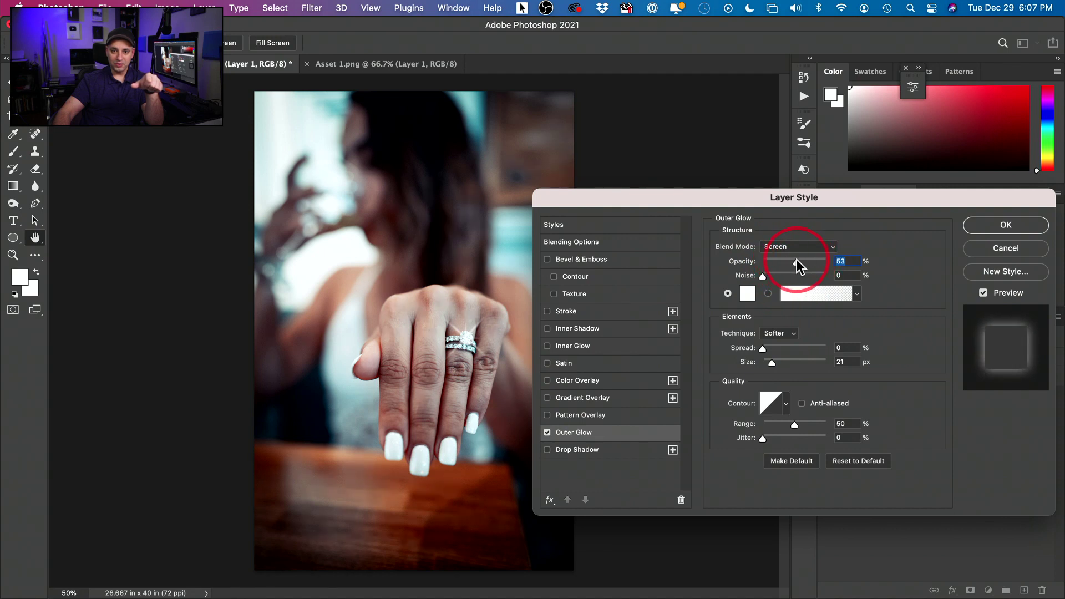
pyautogui.click(783, 249)
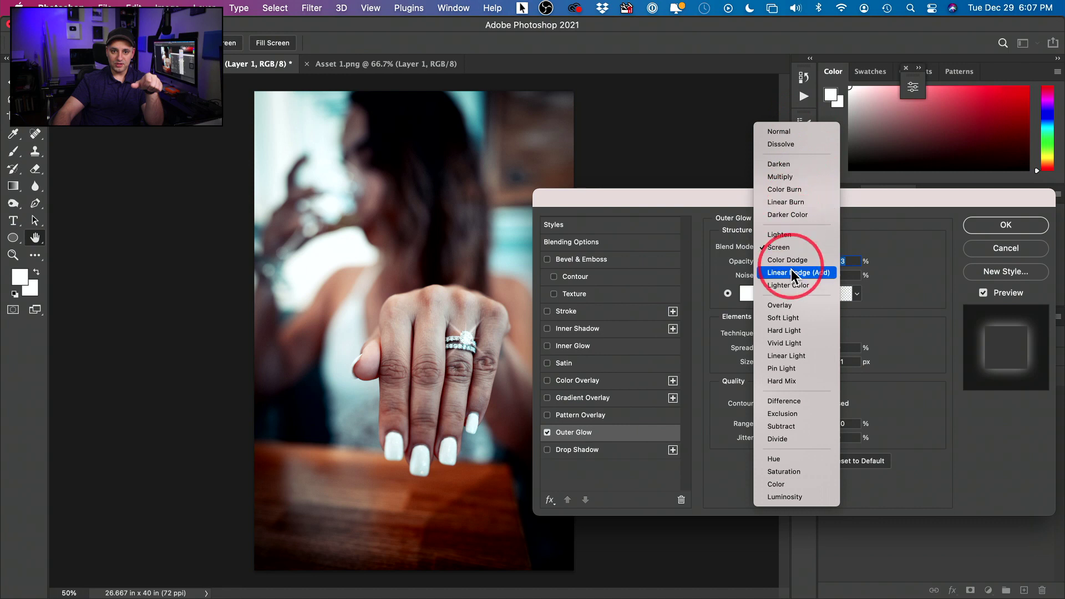
pyautogui.click(793, 165)
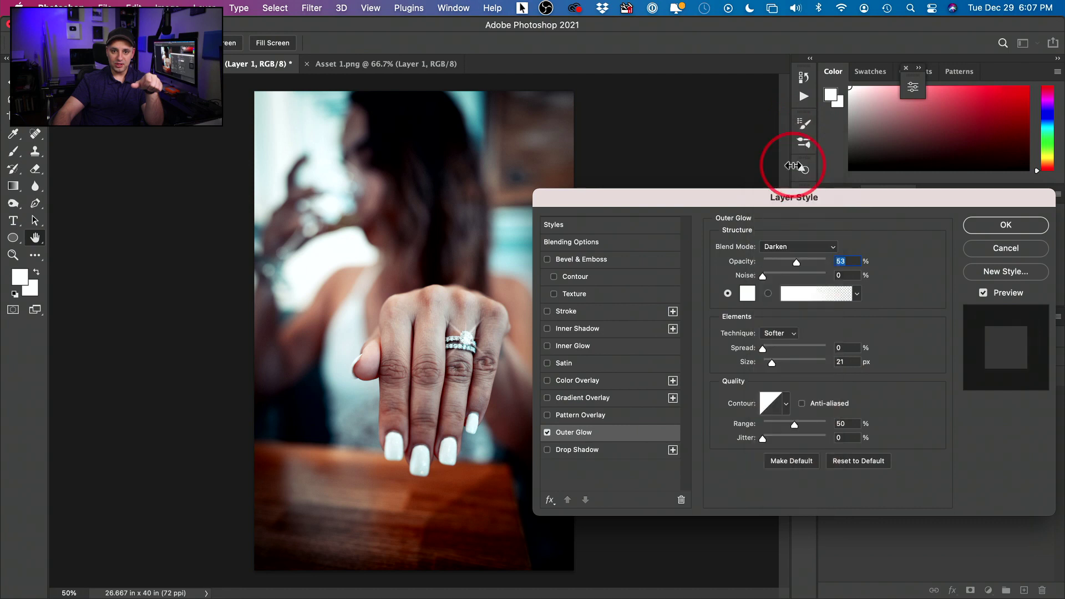
pyautogui.click(783, 248)
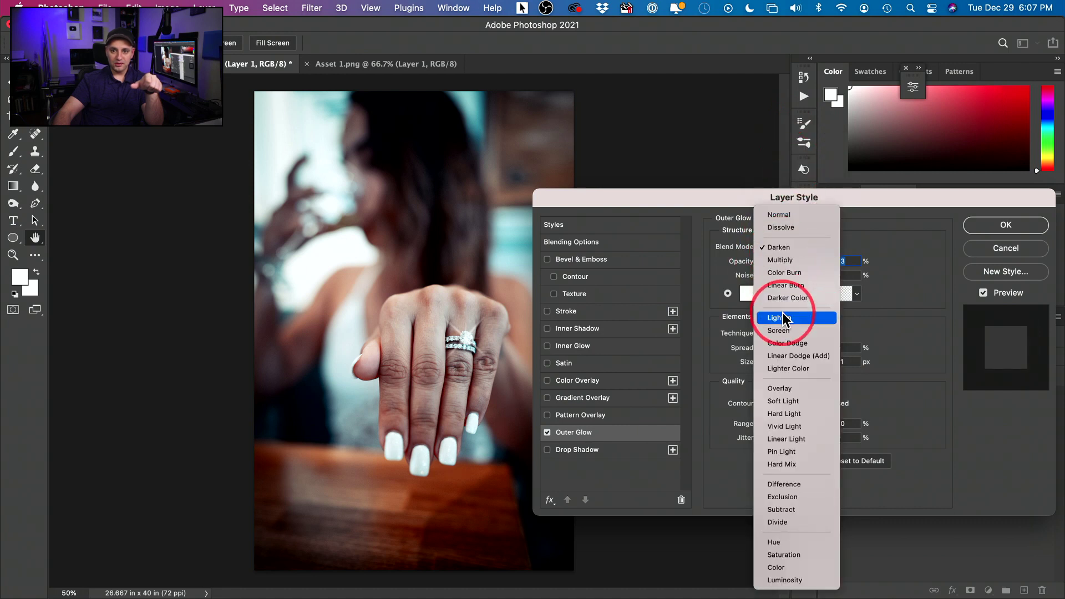
pyautogui.click(781, 331)
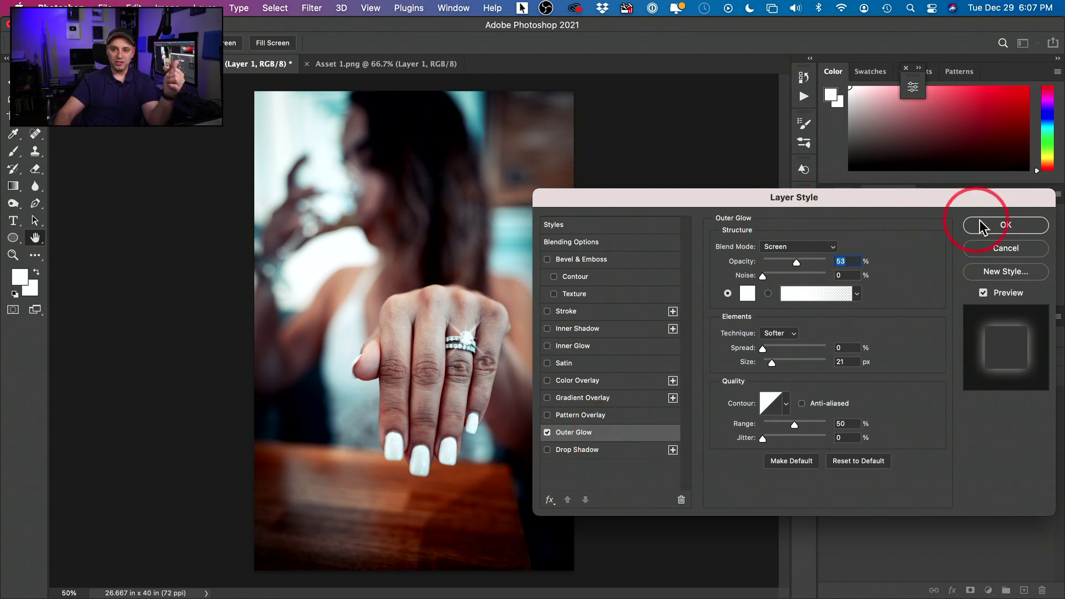
pyautogui.click(1002, 225)
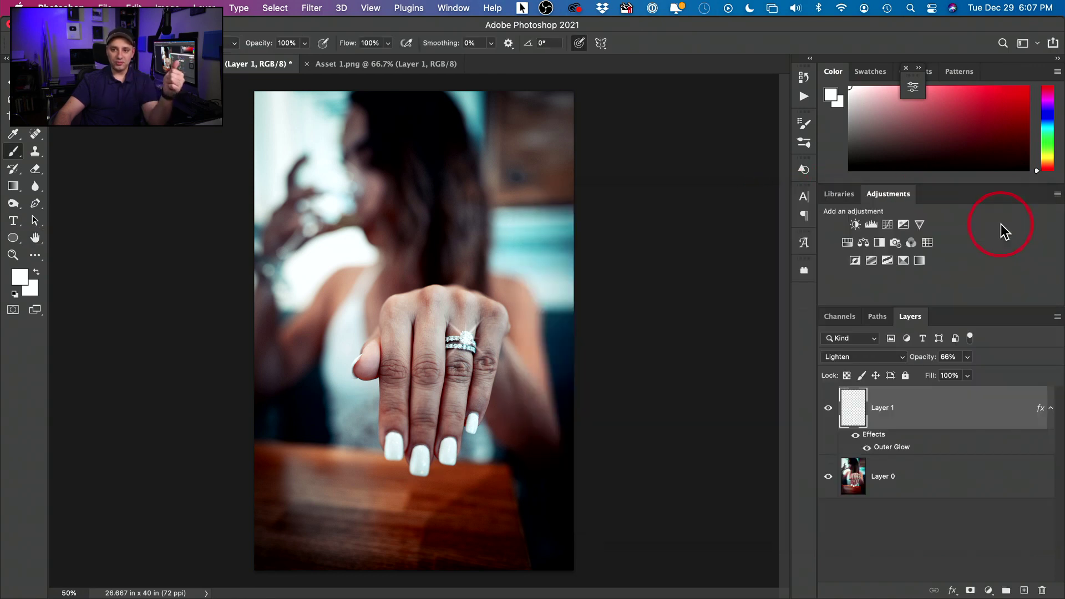
# Stamp nine sparkle stars around the knuckles, background, glass, thumb and table
pyautogui.click(830, 410)
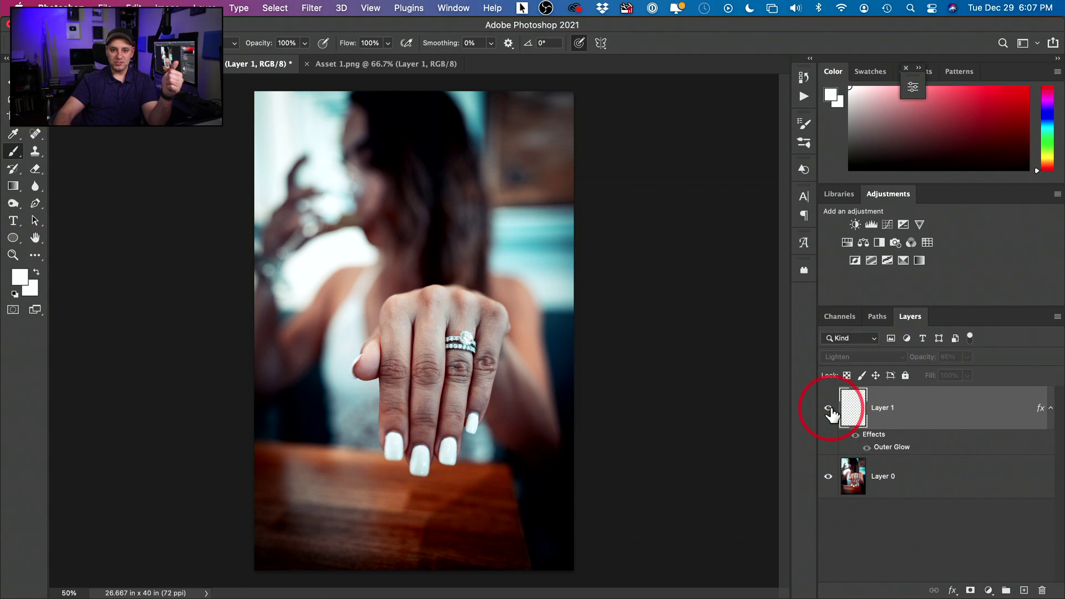
pyautogui.click(830, 410)
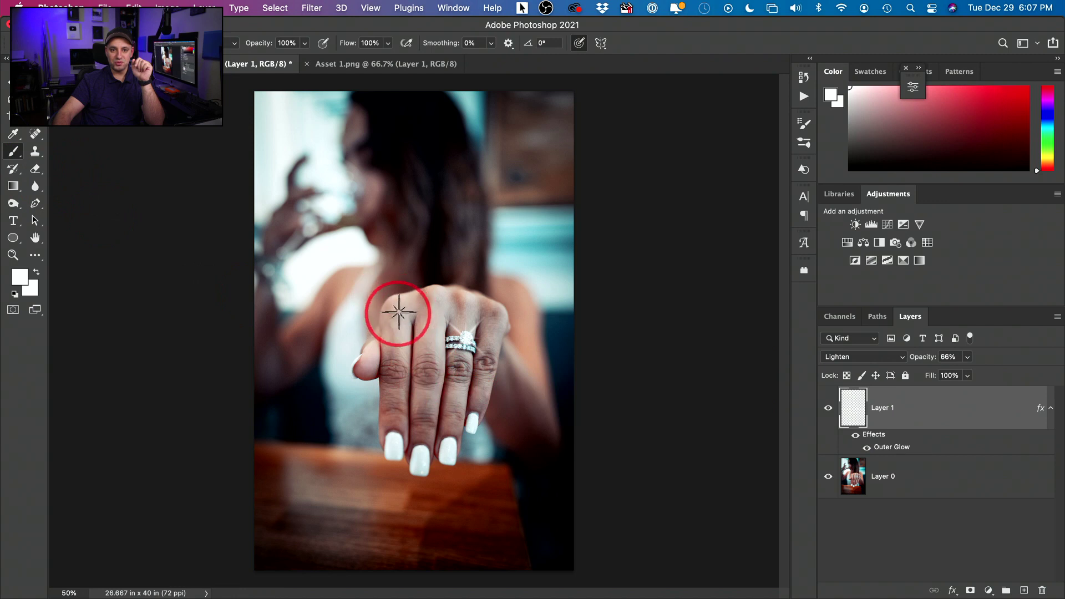
pyautogui.click(399, 313)
pyautogui.click(462, 307)
pyautogui.click(532, 251)
pyautogui.click(426, 224)
pyautogui.click(364, 209)
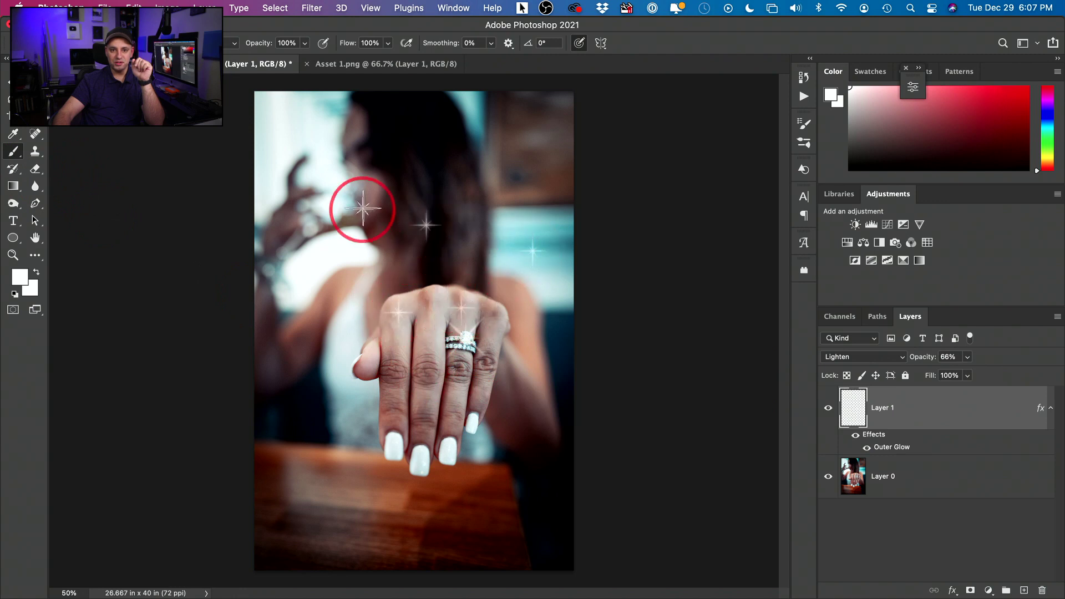
pyautogui.click(327, 289)
pyautogui.click(320, 373)
pyautogui.click(337, 463)
pyautogui.click(461, 506)
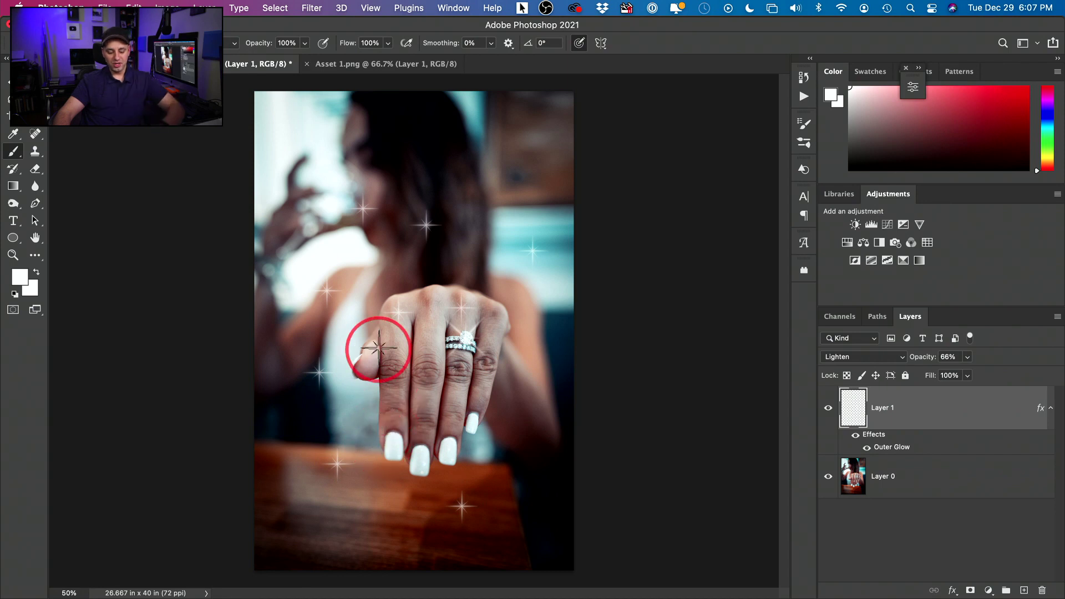
# Rotate the sparkles to about -51°, shrink them to 57%, and move them over the woman's head
pyautogui.hotkey('ctrl', 't')
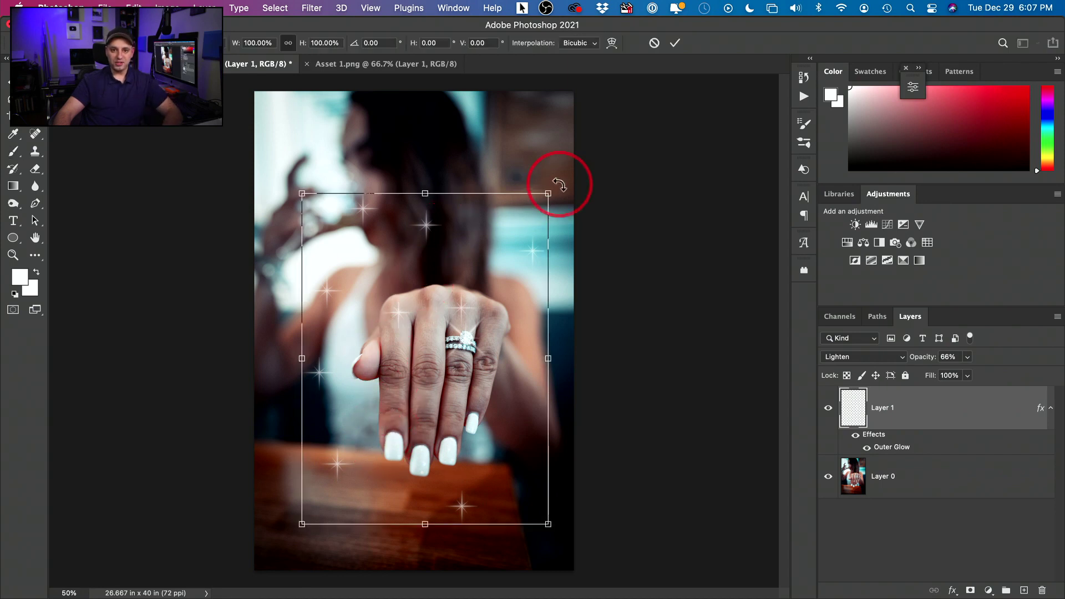
pyautogui.moveTo(556, 183); pyautogui.dragTo(500, 160)
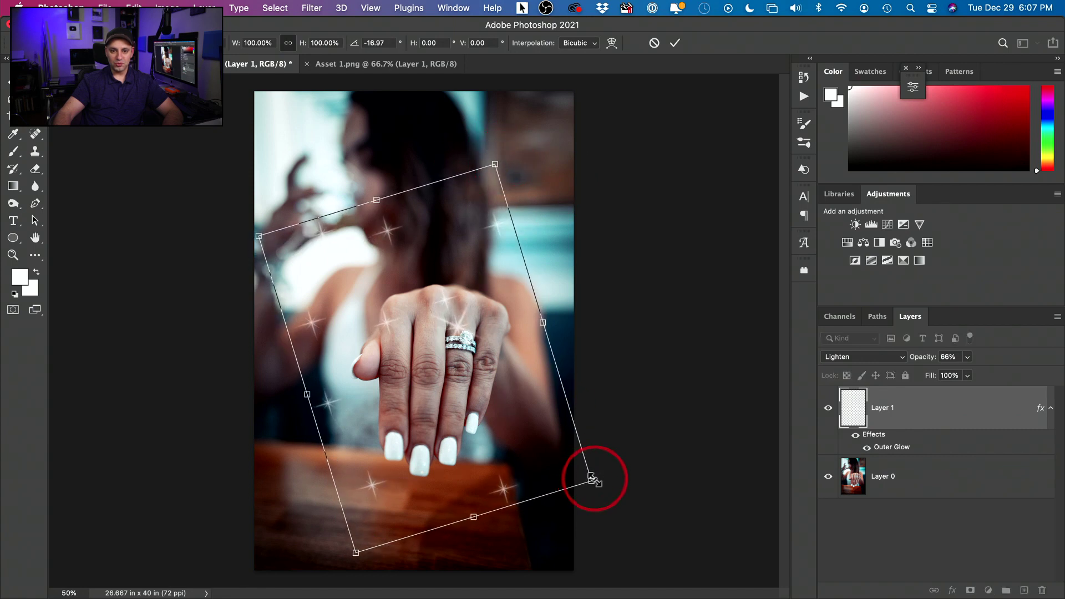
pyautogui.moveTo(590, 478); pyautogui.dragTo(477, 366)
pyautogui.moveTo(401, 314); pyautogui.dragTo(502, 208)
pyautogui.moveTo(550, 301); pyautogui.dragTo(546, 198)
# Commit the transform and give the brush Size Jitter with a 39% minimum diameter
pyautogui.click(674, 42)
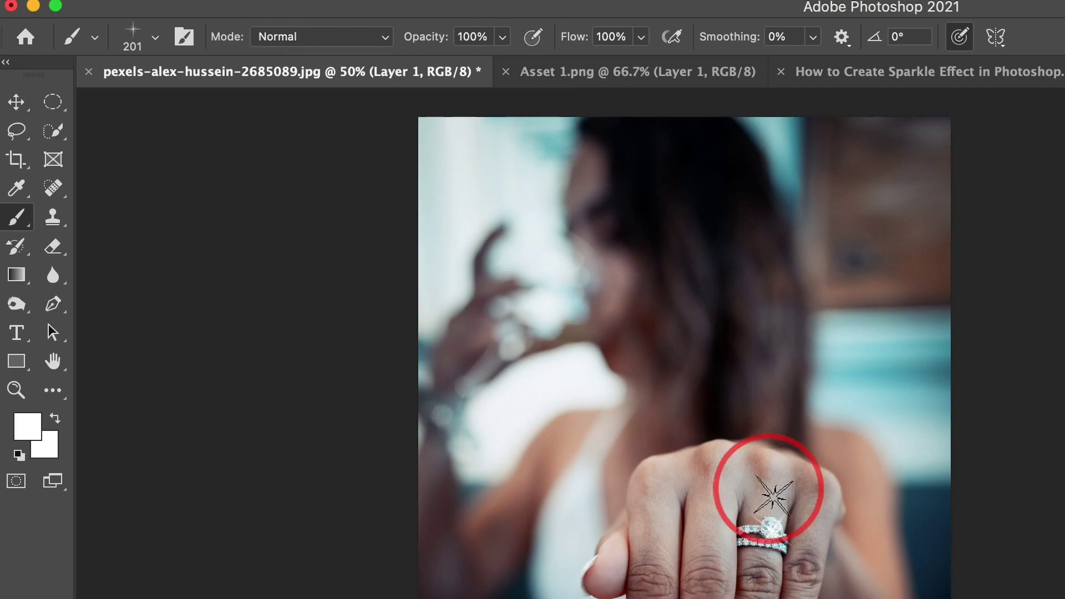
pyautogui.click(186, 46)
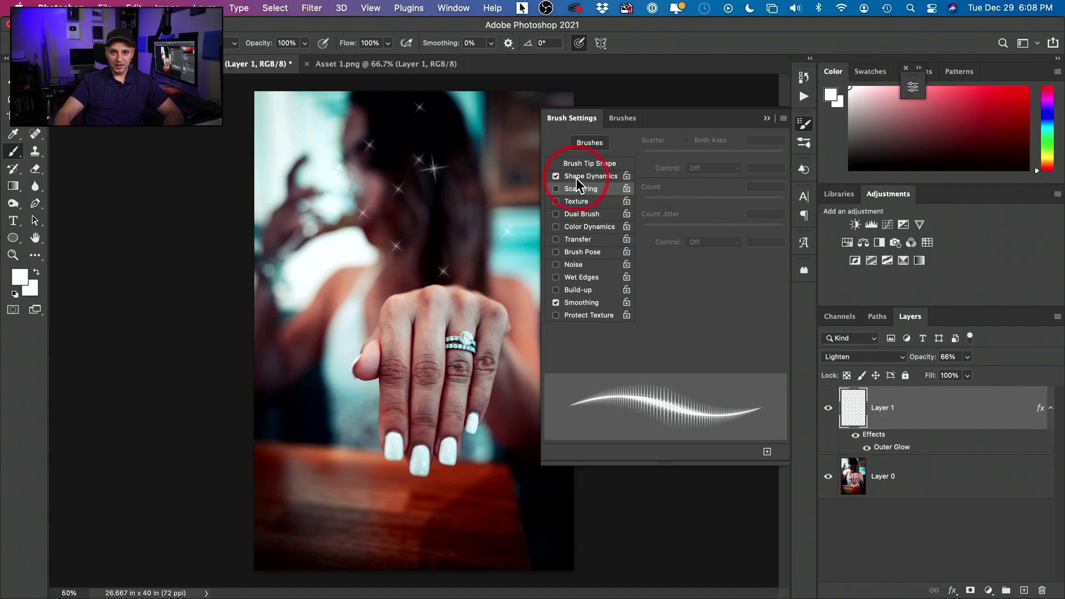
pyautogui.click(576, 177)
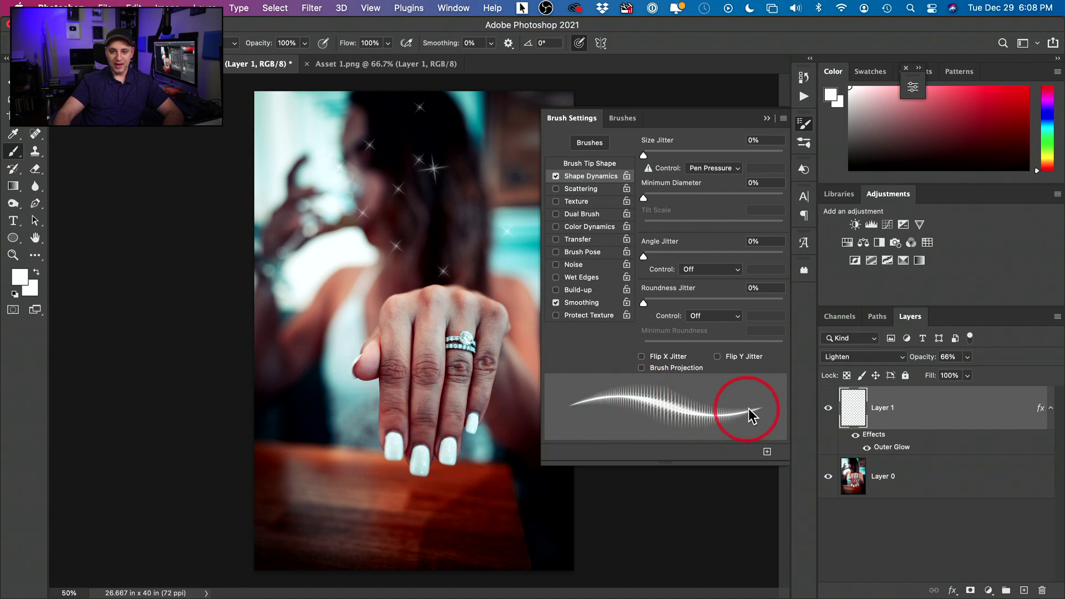
pyautogui.moveTo(644, 155)
pyautogui.mouseDown()
pyautogui.moveTo(754, 152)
pyautogui.moveTo(606, 160)
pyautogui.moveTo(734, 156)
pyautogui.mouseUp()
pyautogui.moveTo(666, 195)
pyautogui.mouseDown()
pyautogui.moveTo(727, 195)
pyautogui.moveTo(698, 196)
pyautogui.mouseUp()
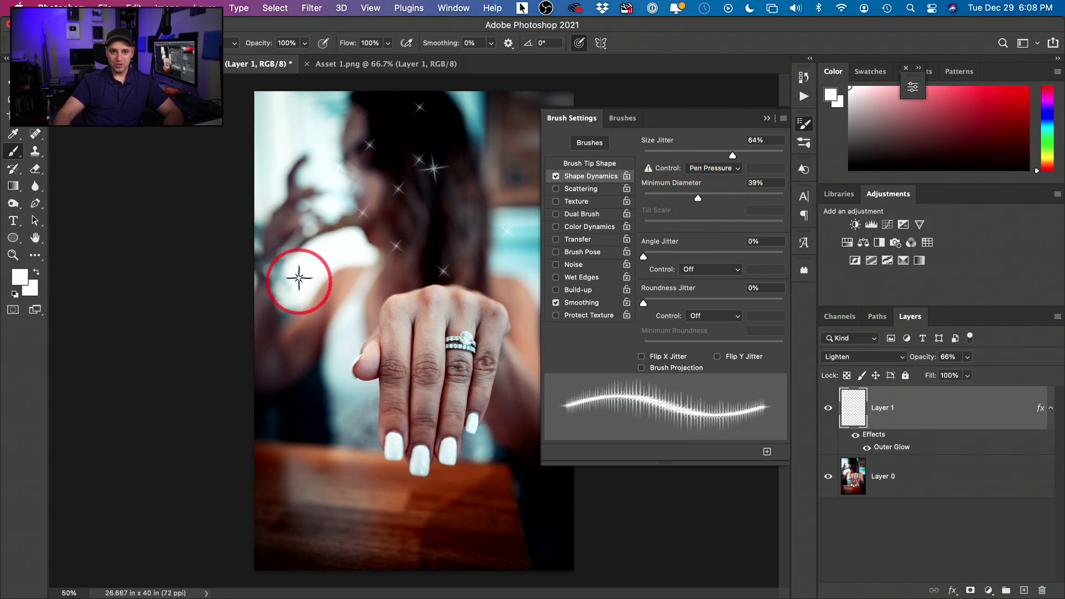
# Paint test sparkle strokes across the fingers, table and middle finger, undoing each one
pyautogui.moveTo(294, 243)
pyautogui.mouseDown()
pyautogui.moveTo(337, 296)
pyautogui.moveTo(376, 385)
pyautogui.moveTo(401, 497)
pyautogui.mouseUp()
pyautogui.press('super+z')
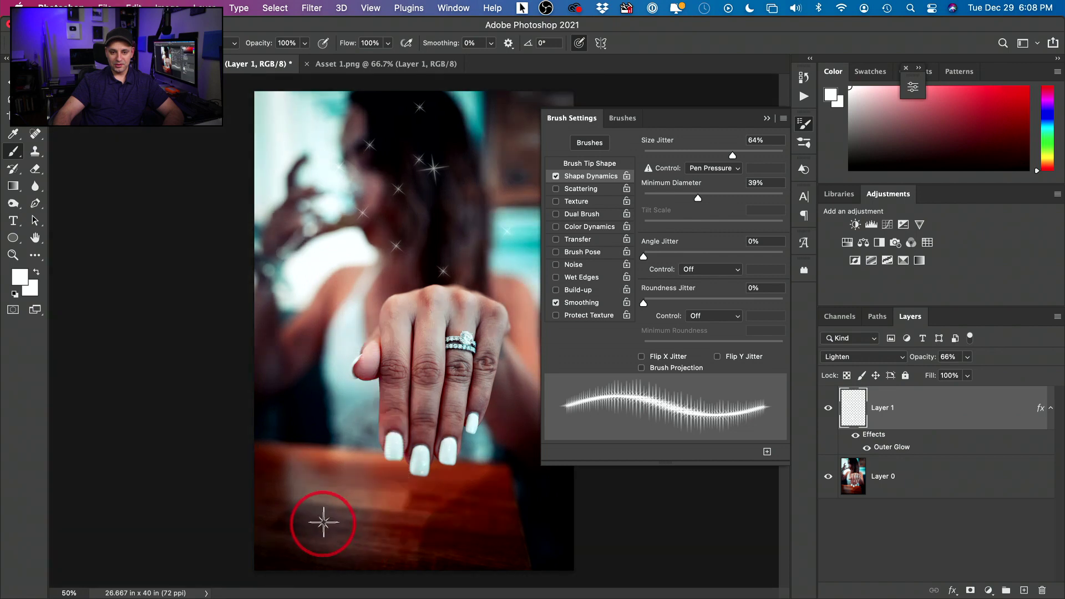
pyautogui.moveTo(321, 518)
pyautogui.mouseDown()
pyautogui.moveTo(392, 506)
pyautogui.moveTo(451, 537)
pyautogui.mouseUp()
pyautogui.press('super+z')
pyautogui.moveTo(438, 286); pyautogui.dragTo(447, 440)
pyautogui.press('super+z')
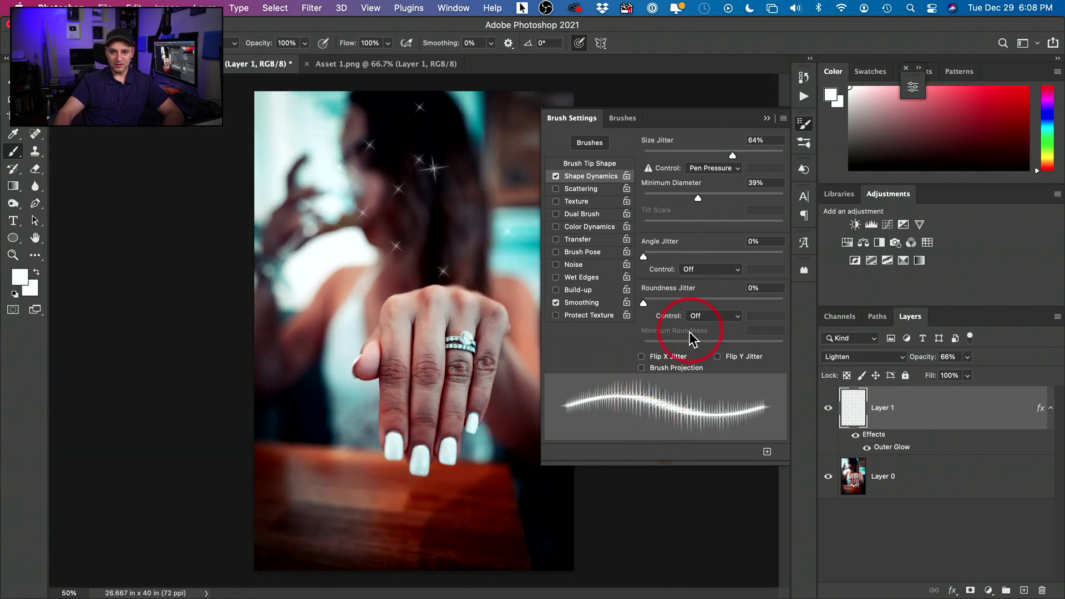
# Add roundness jitter and set Minimum Diameter 72%, Size Jitter 100% and Angle Jitter 100%
pyautogui.moveTo(678, 303); pyautogui.dragTo(687, 302)
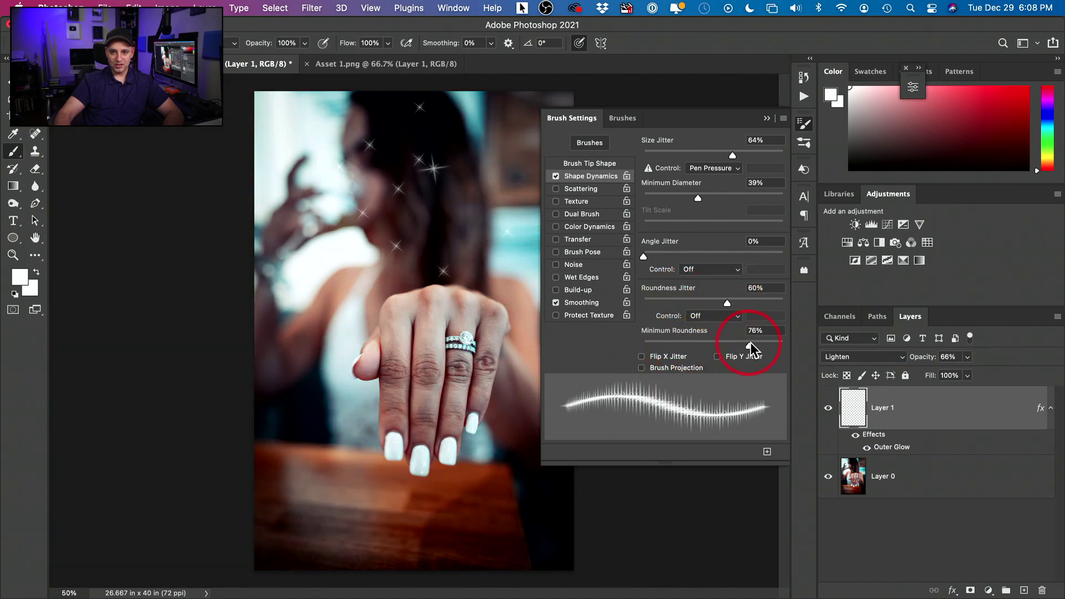
pyautogui.moveTo(730, 198)
pyautogui.mouseDown()
pyautogui.moveTo(765, 201)
pyautogui.moveTo(692, 202)
pyautogui.moveTo(743, 200)
pyautogui.mouseUp()
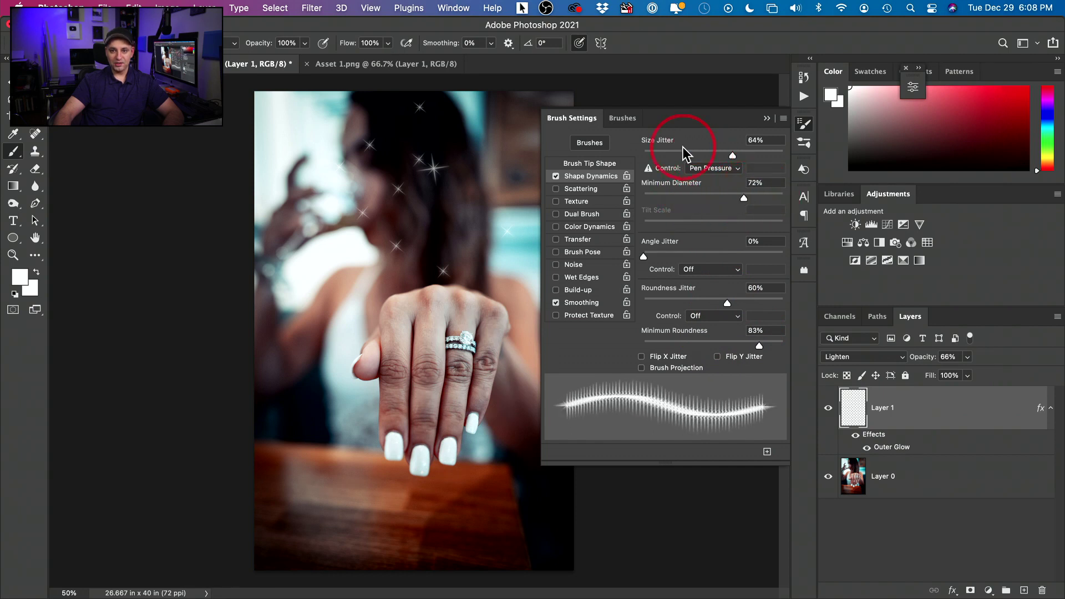
pyautogui.moveTo(684, 151)
pyautogui.mouseDown()
pyautogui.moveTo(658, 150)
pyautogui.moveTo(807, 164)
pyautogui.mouseUp()
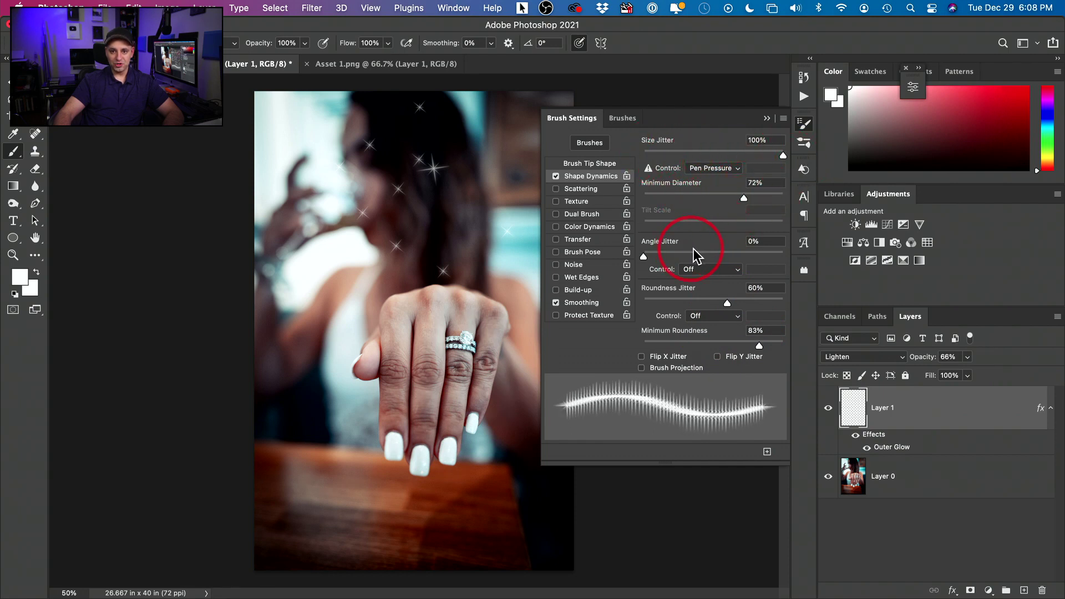
pyautogui.moveTo(727, 253); pyautogui.dragTo(783, 256)
# Paint sparkle trails from the thumb and from the table up to the ring
pyautogui.moveTo(404, 499)
pyautogui.mouseDown()
pyautogui.moveTo(322, 358)
pyautogui.moveTo(463, 266)
pyautogui.moveTo(533, 455)
pyautogui.moveTo(374, 505)
pyautogui.mouseUp()
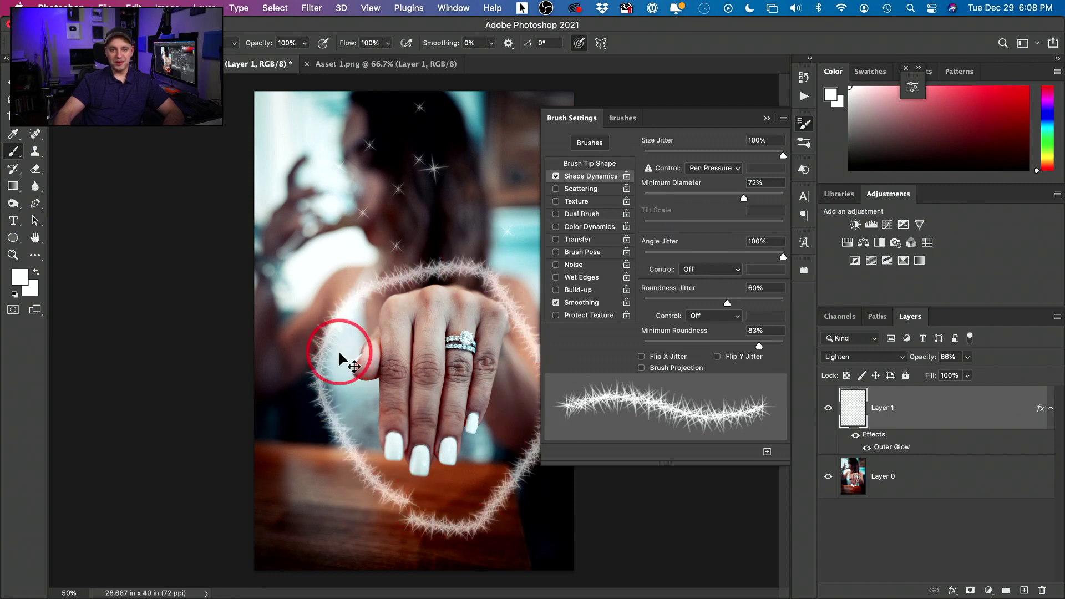
pyautogui.press('super+z')
pyautogui.moveTo(337, 339)
pyautogui.mouseDown()
pyautogui.moveTo(351, 307)
pyautogui.moveTo(399, 328)
pyautogui.moveTo(465, 318)
pyautogui.mouseUp()
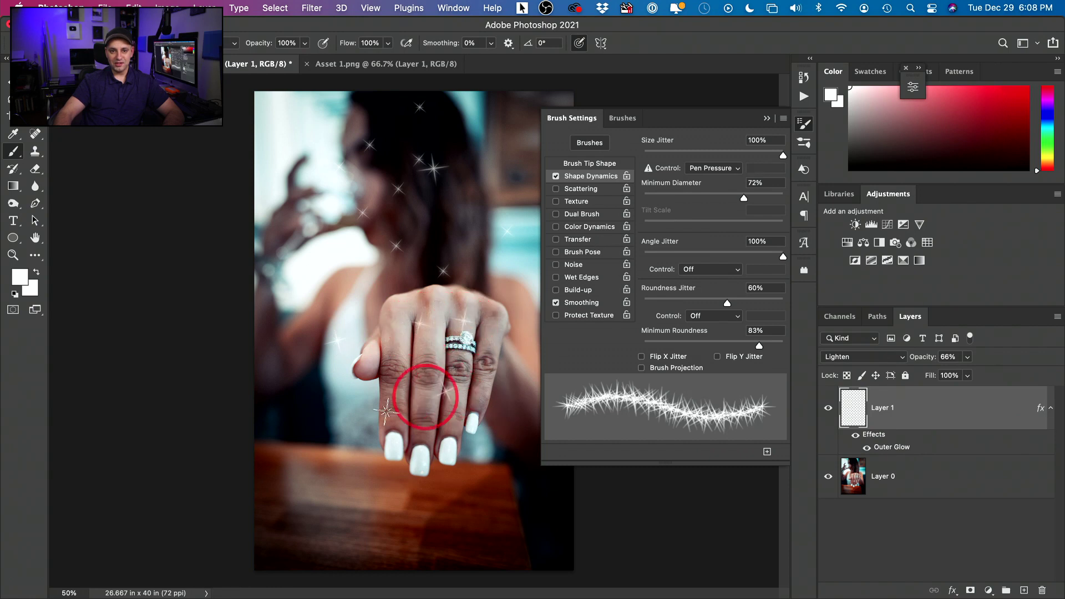
pyautogui.moveTo(319, 506)
pyautogui.mouseDown()
pyautogui.moveTo(509, 269)
pyautogui.moveTo(483, 297)
pyautogui.mouseUp()
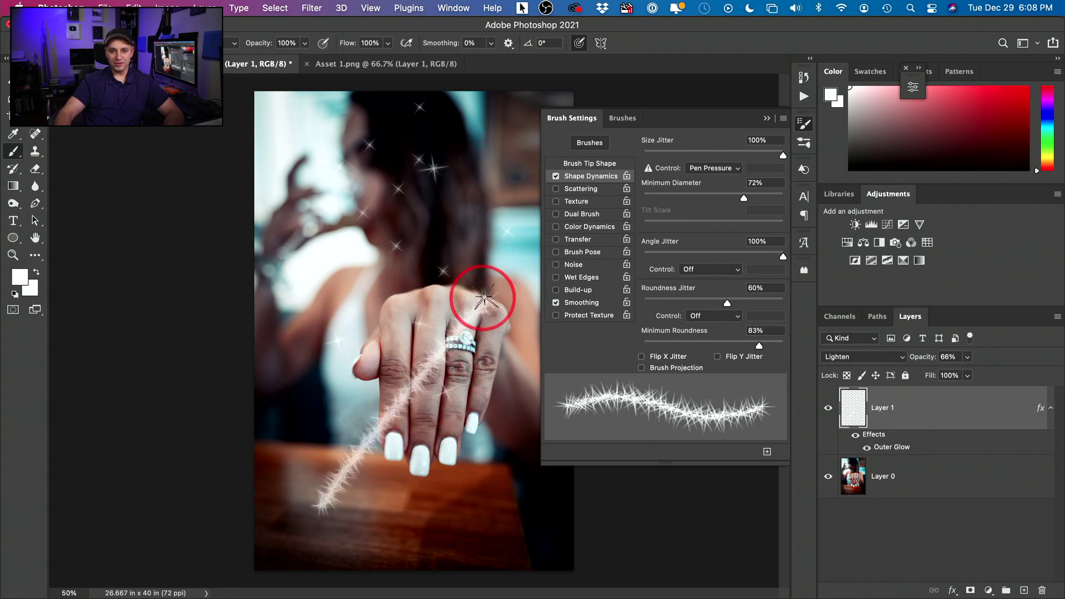